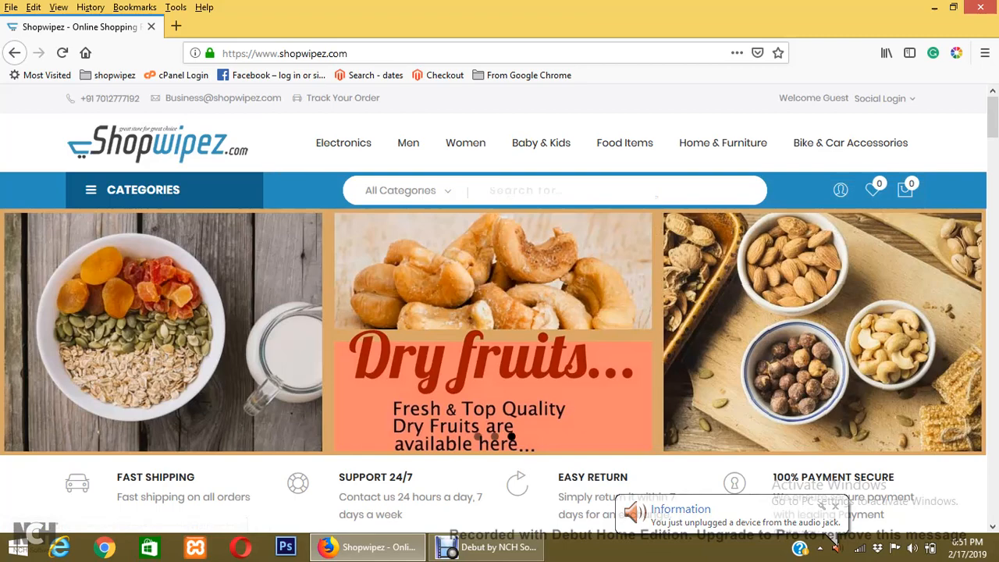
Look through the Shopwipez home page, including its banners, featured products and category tiles
scroll(500, 313, down, 3)
scroll(499, 312, down, 3)
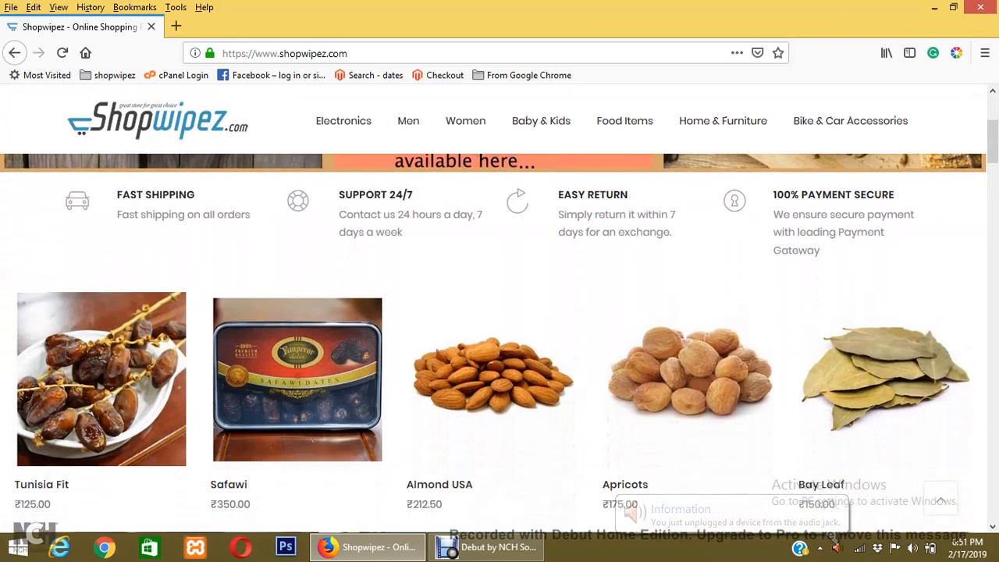
scroll(499, 312, up, 5)
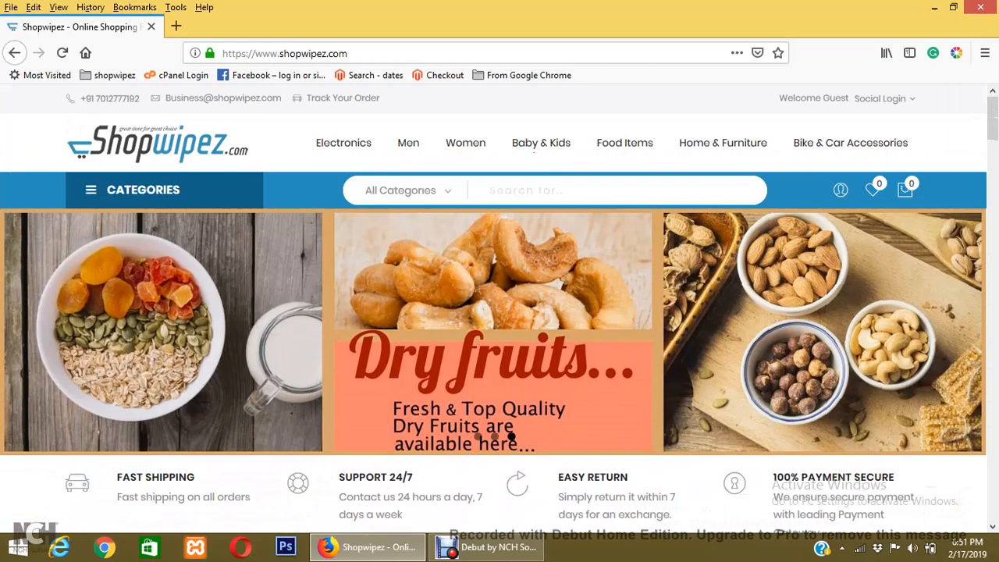
scroll(499, 313, down, 12)
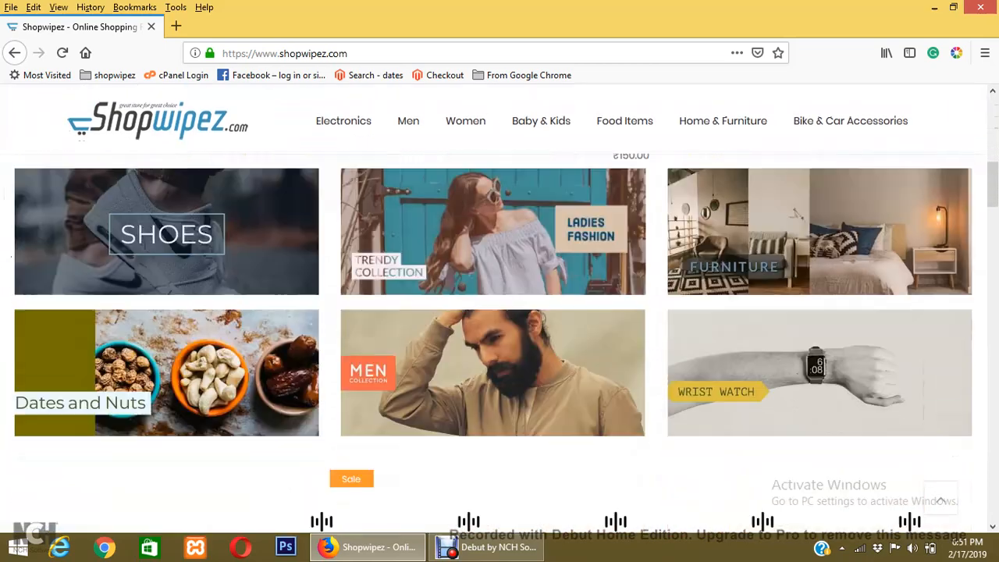
scroll(493, 343, down, 10)
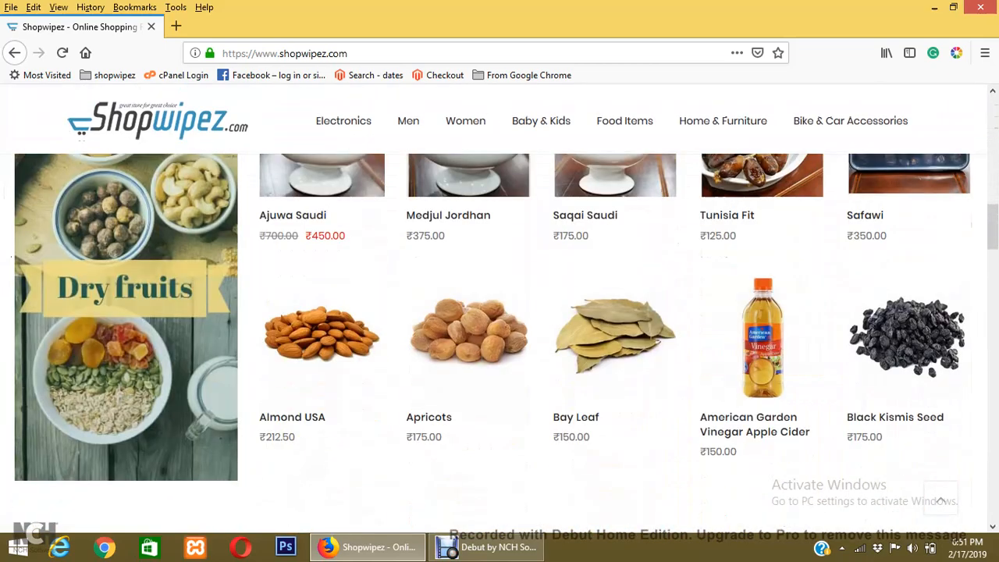
scroll(493, 312, down, 10)
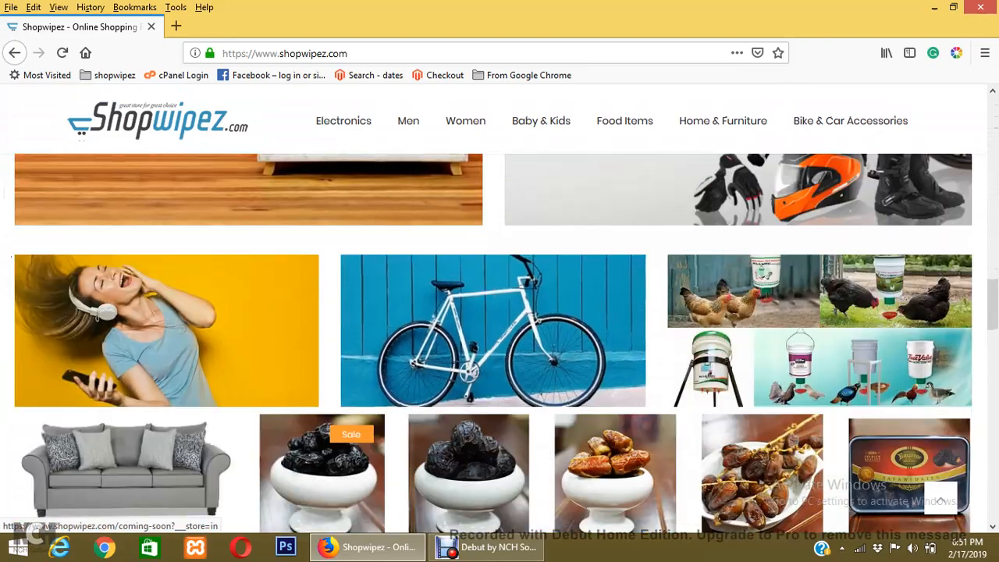
scroll(448, 311, up, 20)
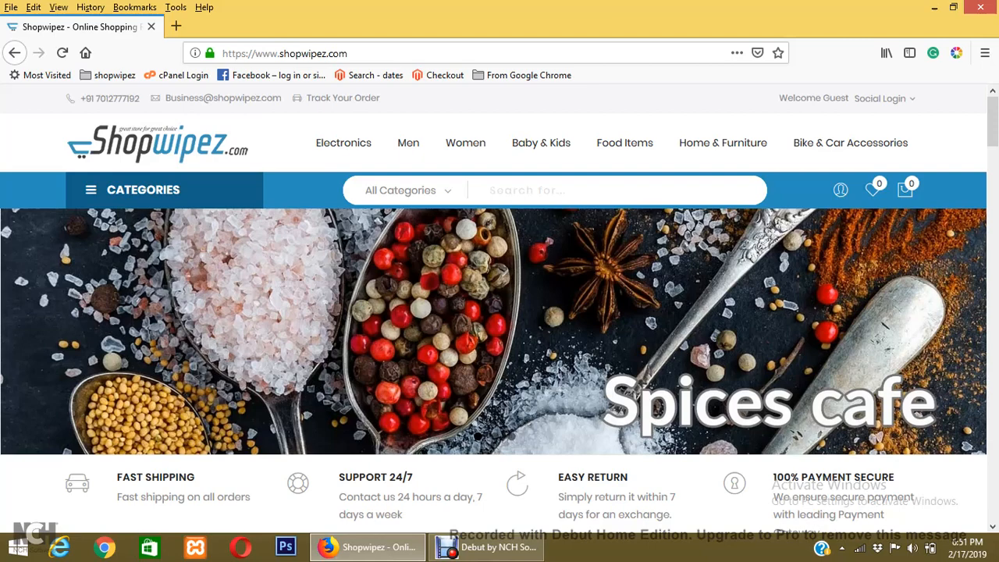
Open the store's vendor area and log out of the current vendor session
mouse_move(840, 190)
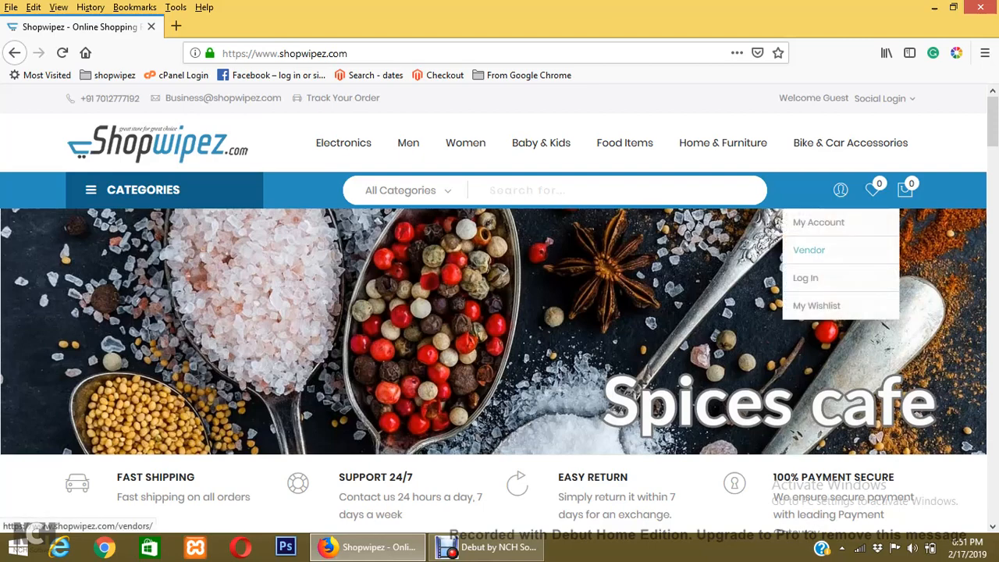
click(808, 249)
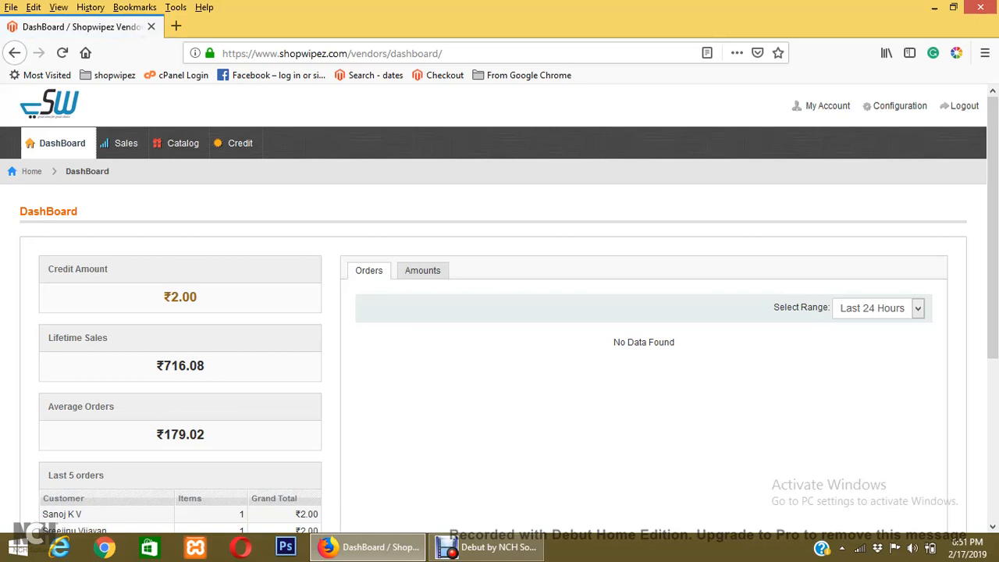
click(963, 106)
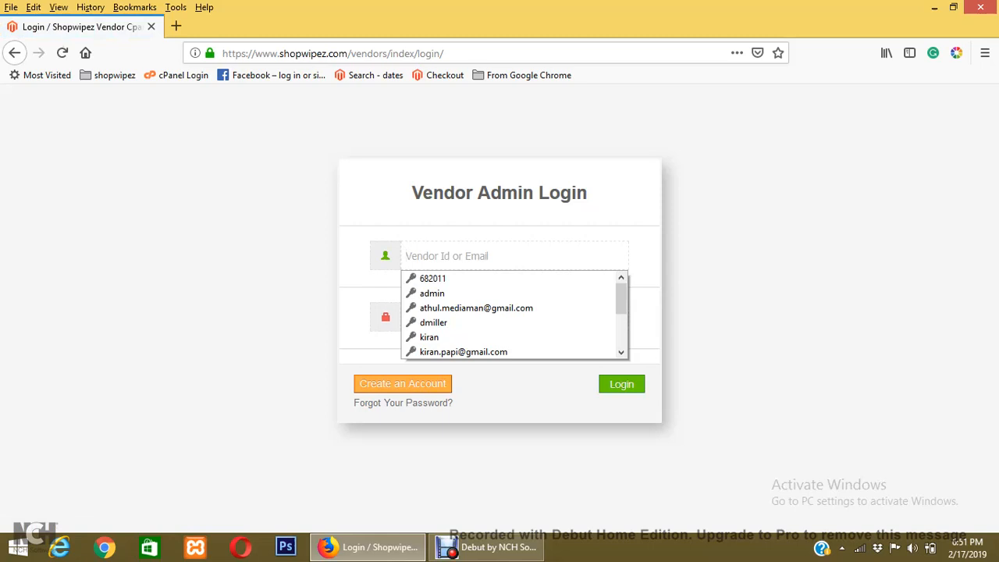
Log in to the vendor admin with the saved vendor e-mail and account password
key(Down)
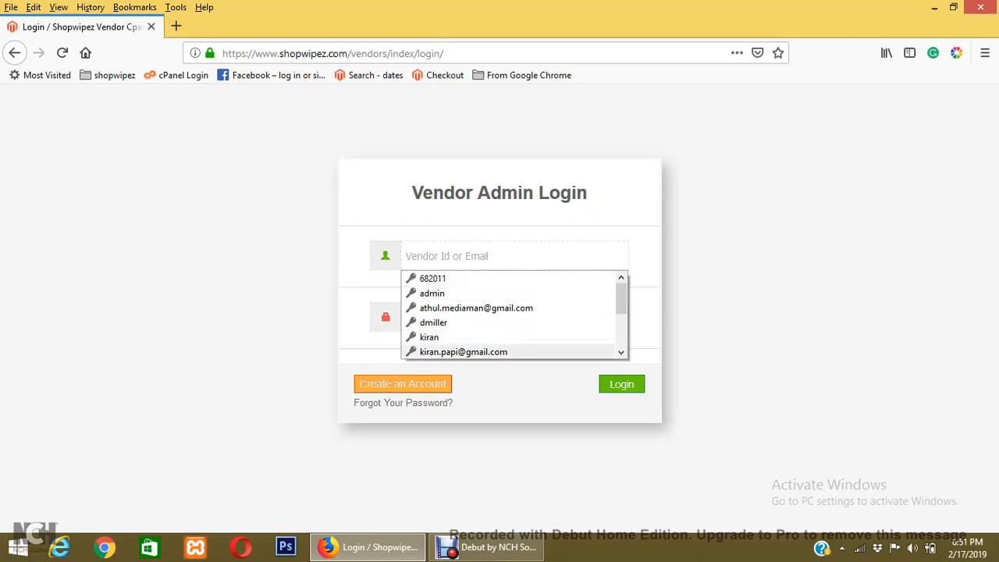
key(Return)
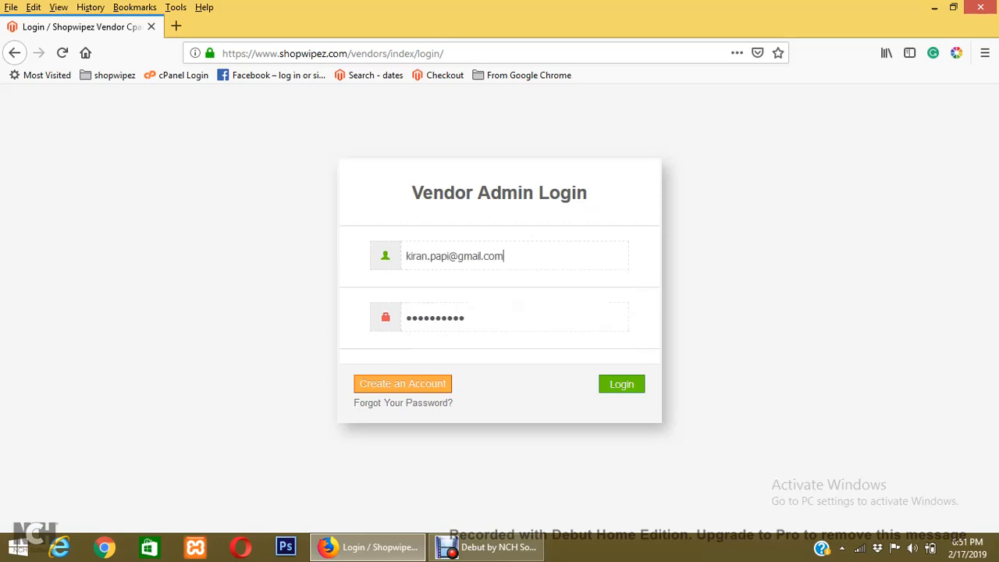
key(Return)
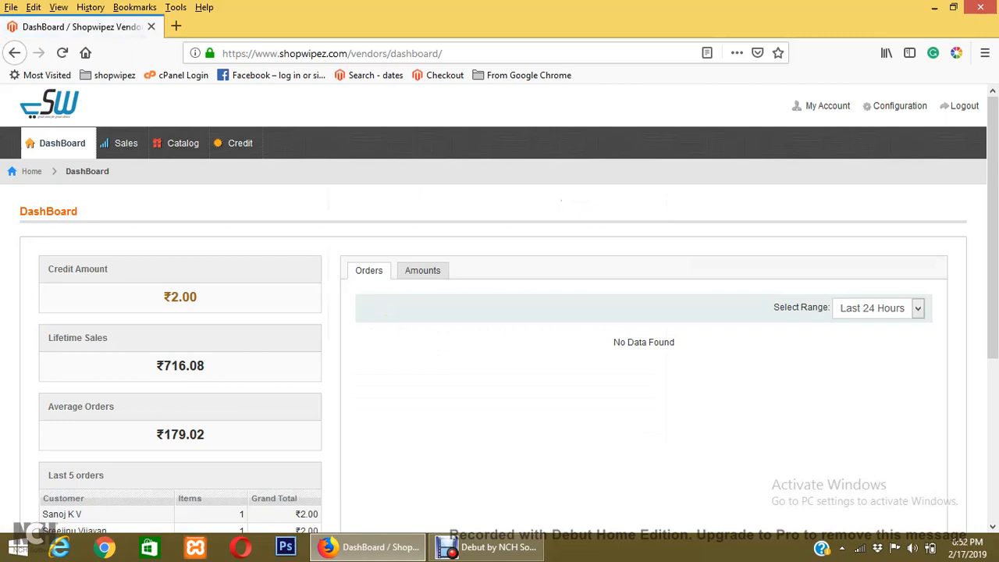
Open the catalog's product management list and start adding a new product
mouse_move(183, 142)
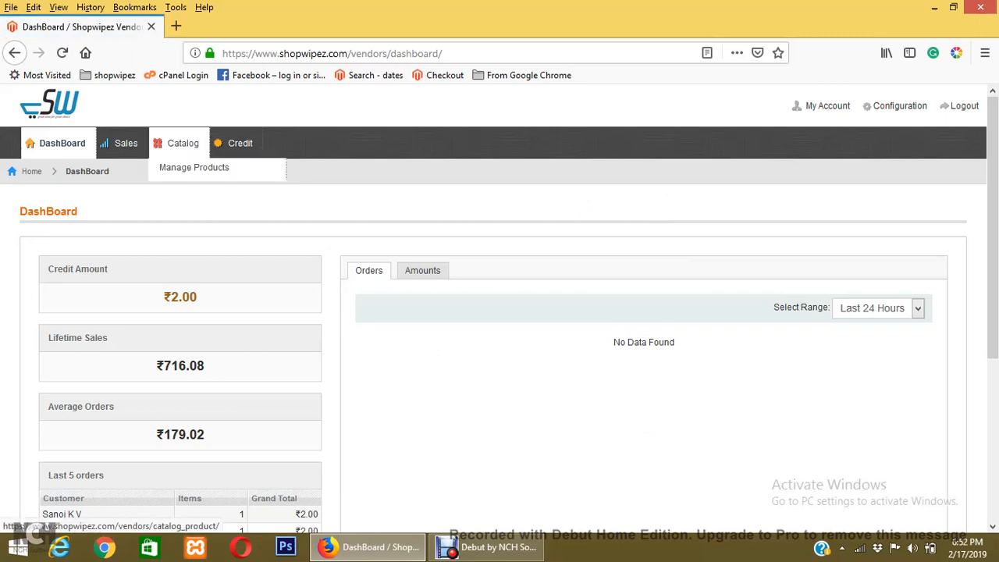
click(194, 168)
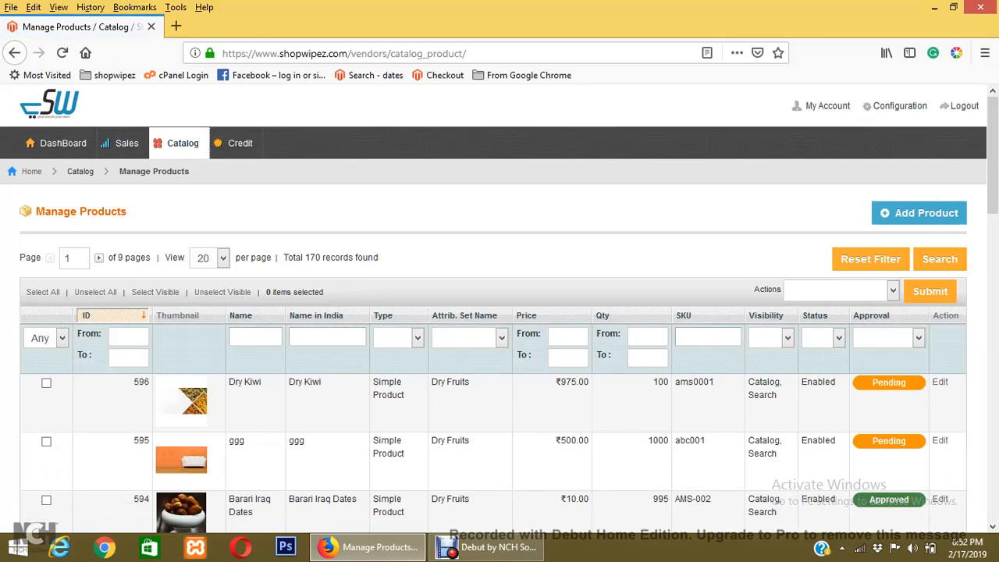
click(924, 222)
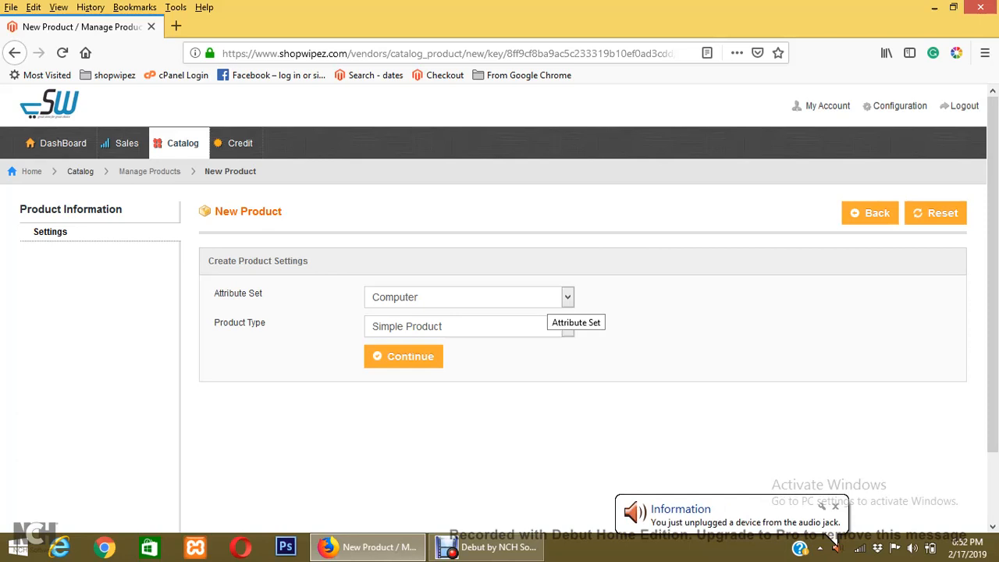
Set the new product's attribute set to Dry Fruits
click(567, 298)
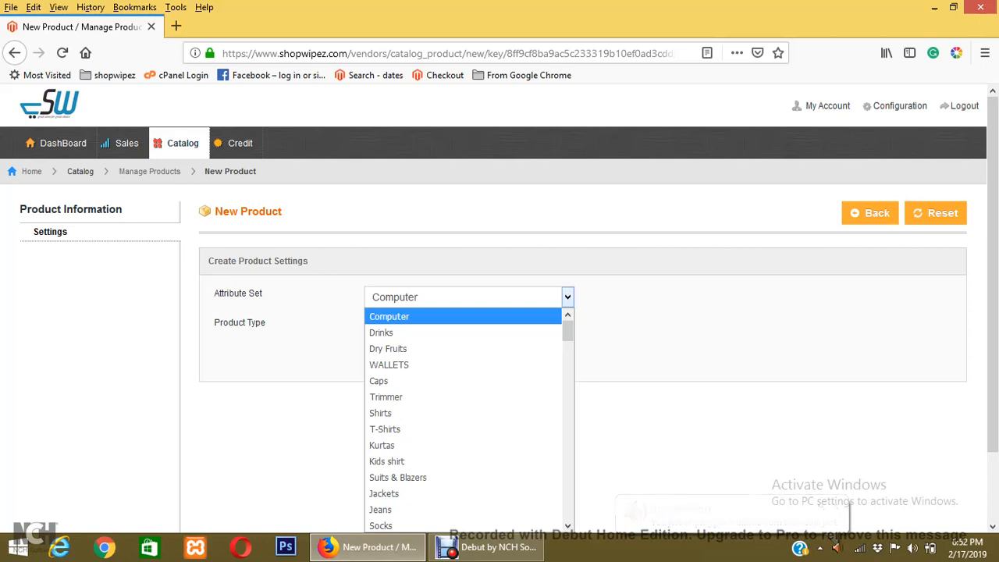
key(Down)
key(Down)
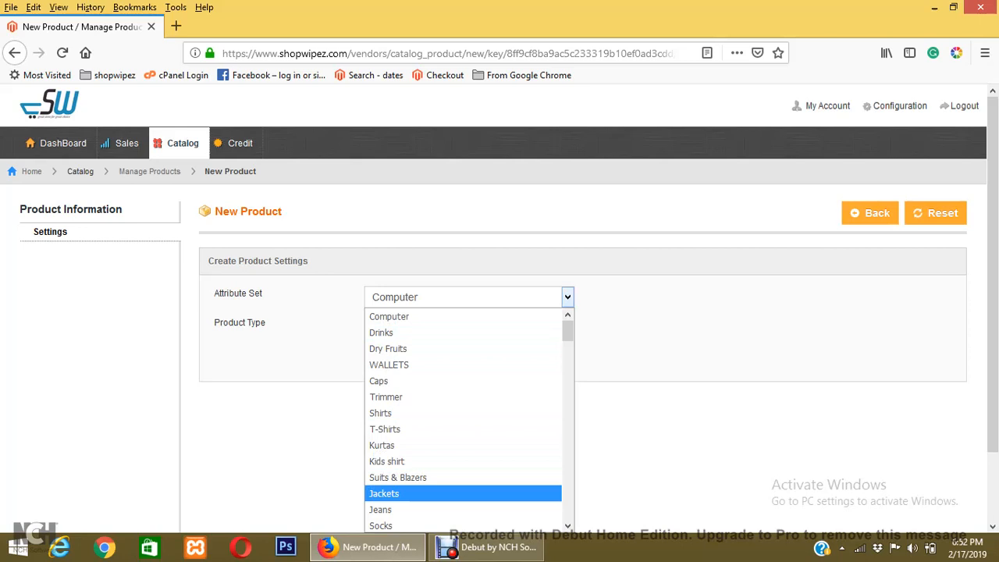
scroll(462, 421, down, 3)
scroll(463, 421, up, 3)
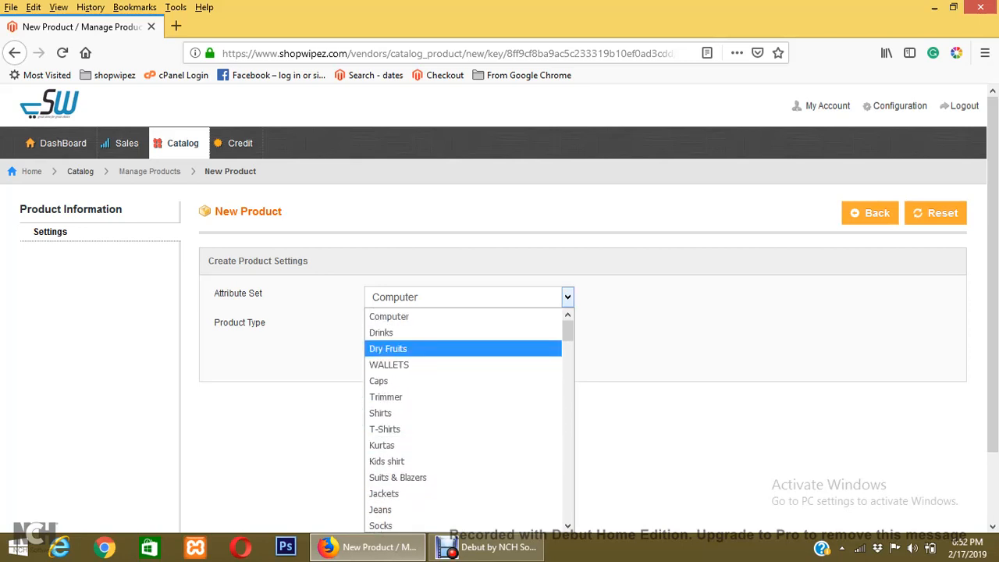
click(388, 348)
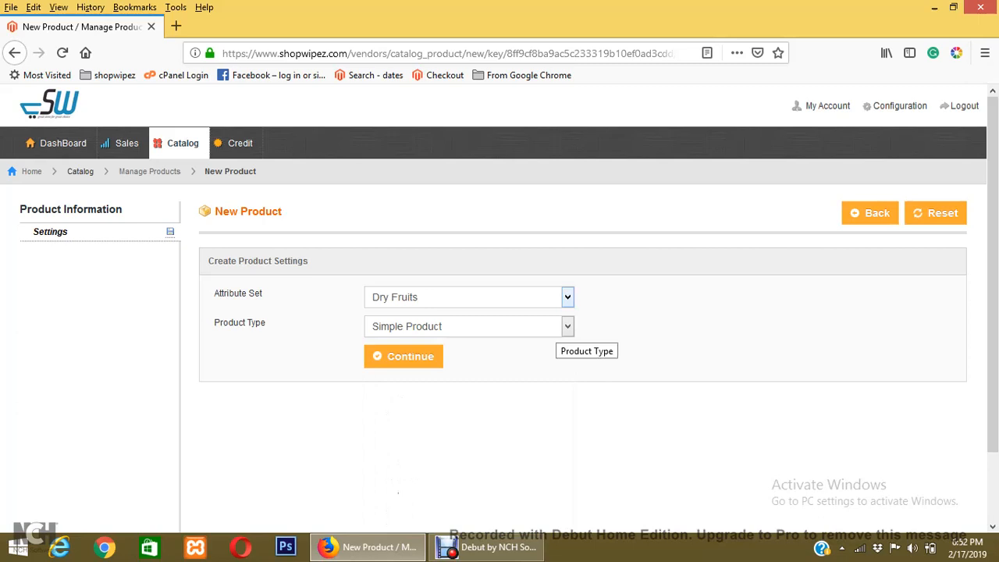
Set the product type to Configurable Product and continue to the configurable attribute selection
click(560, 320)
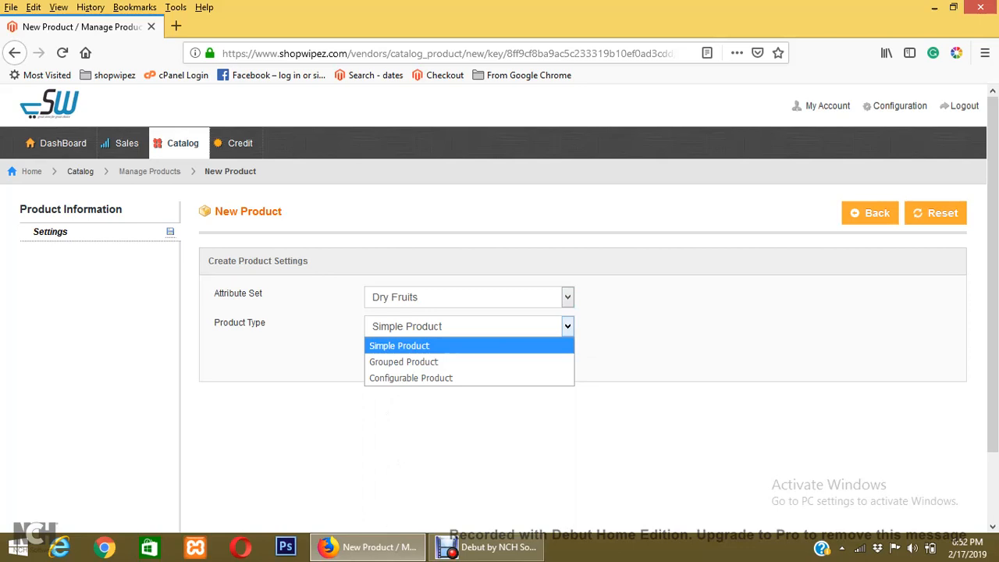
key(Down)
key(Down)
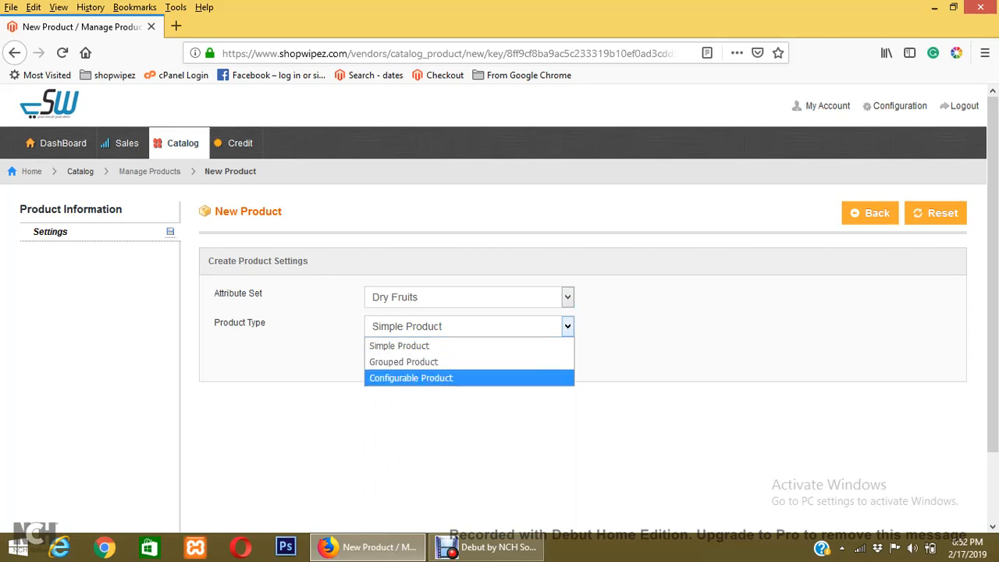
key(Return)
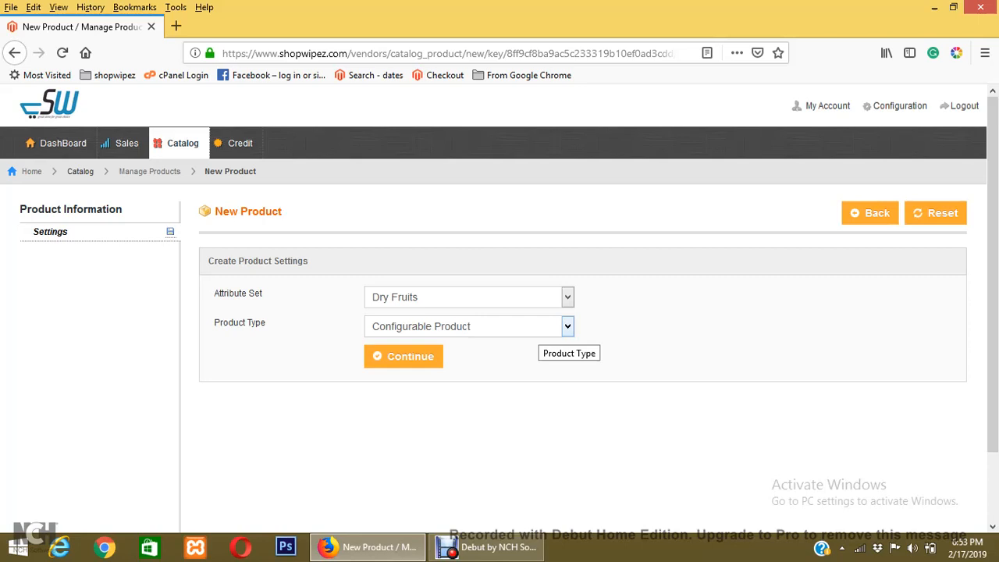
click(567, 326)
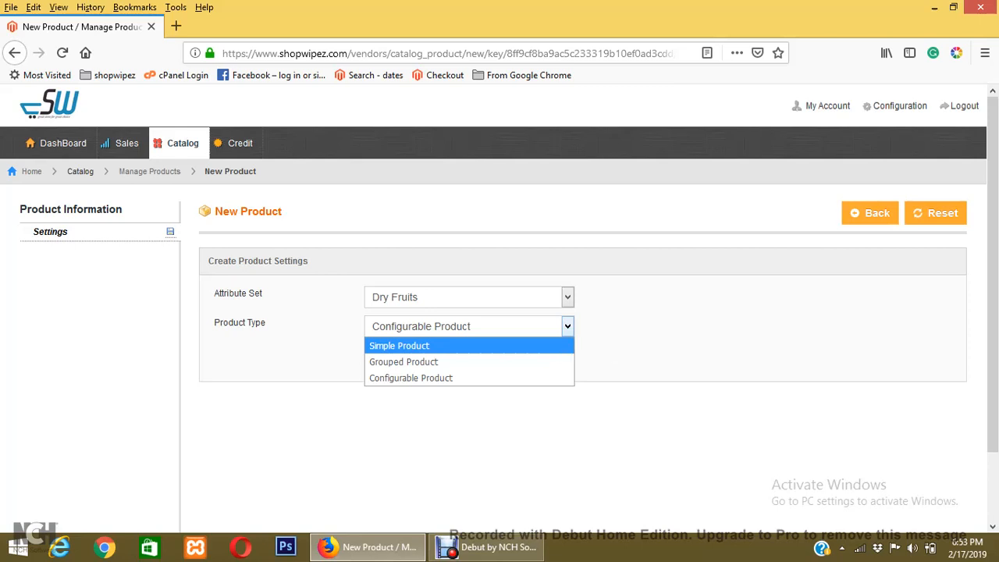
click(421, 378)
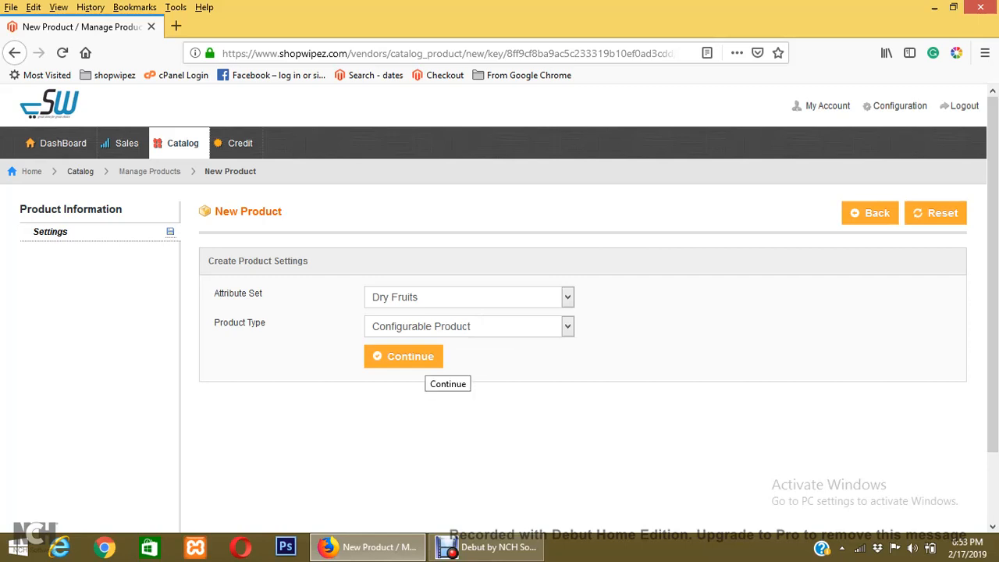
click(428, 361)
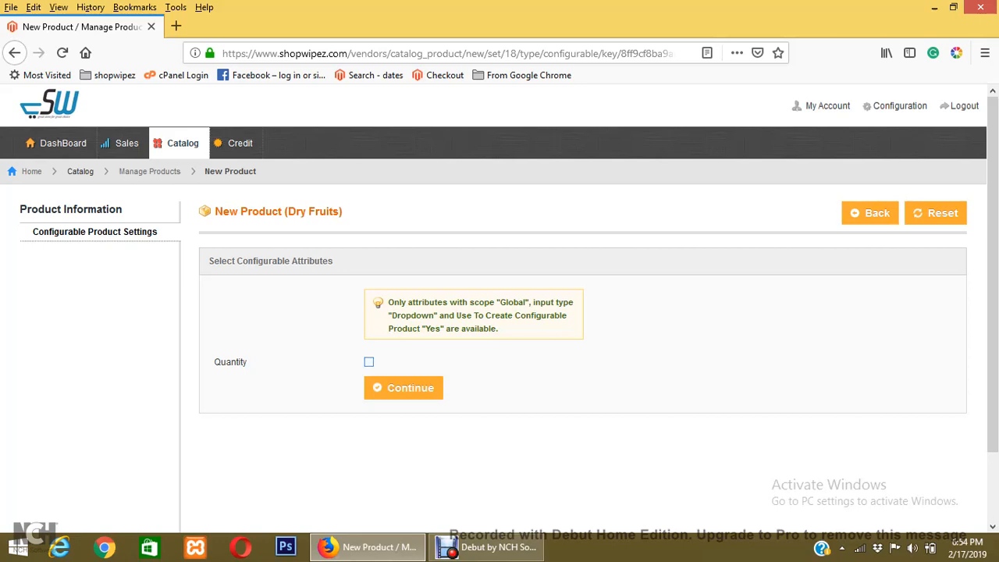
Select Quantity as the configurable attribute and continue to the product information form
click(368, 361)
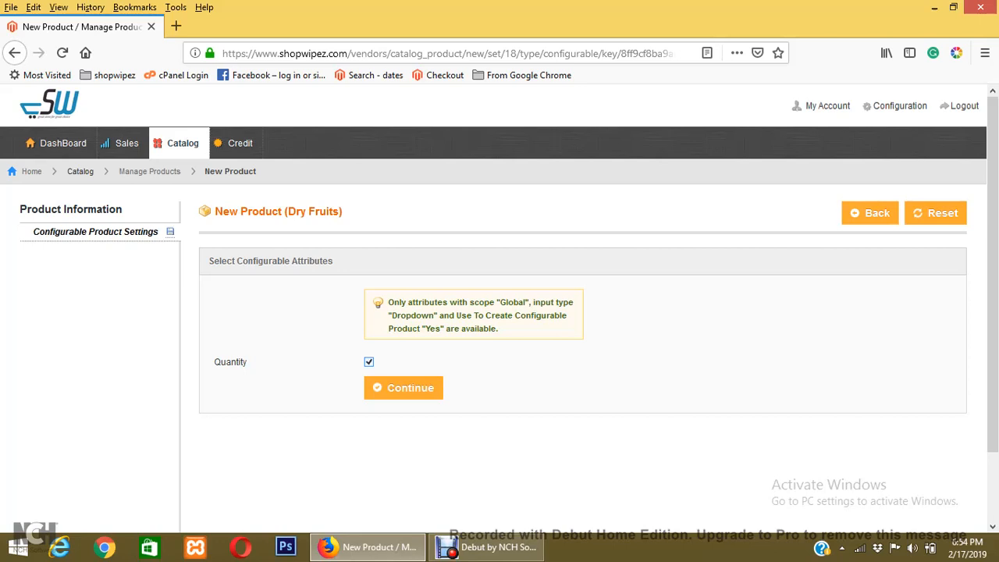
click(403, 388)
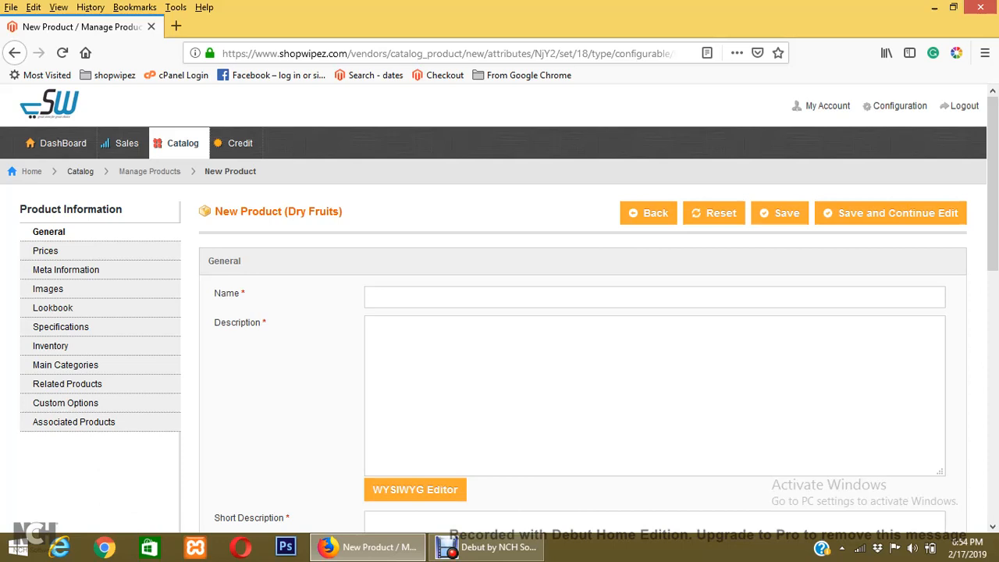
Enter Dry Kiwi as the product name in the general information
scroll(500, 312, down, 10)
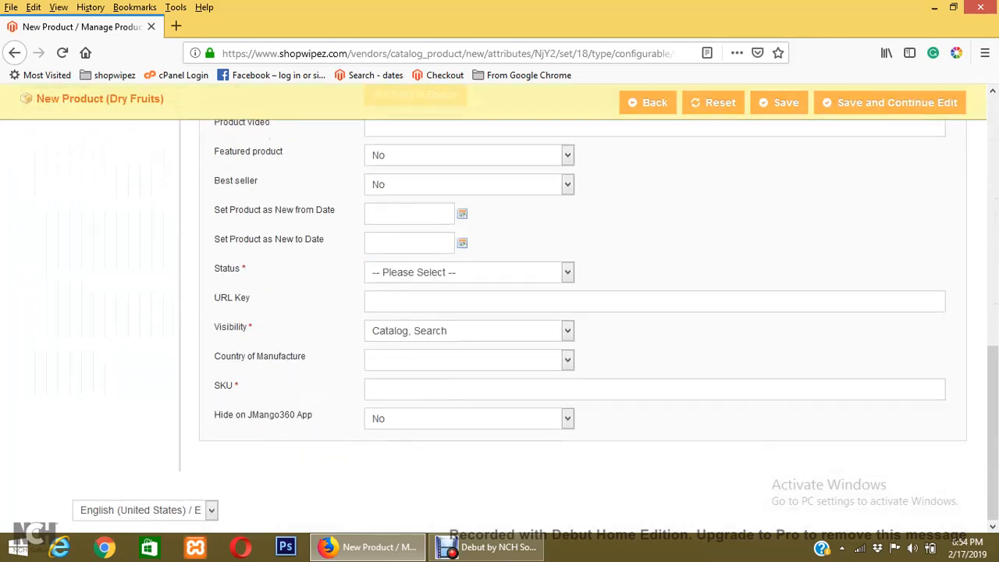
scroll(499, 312, up, 10)
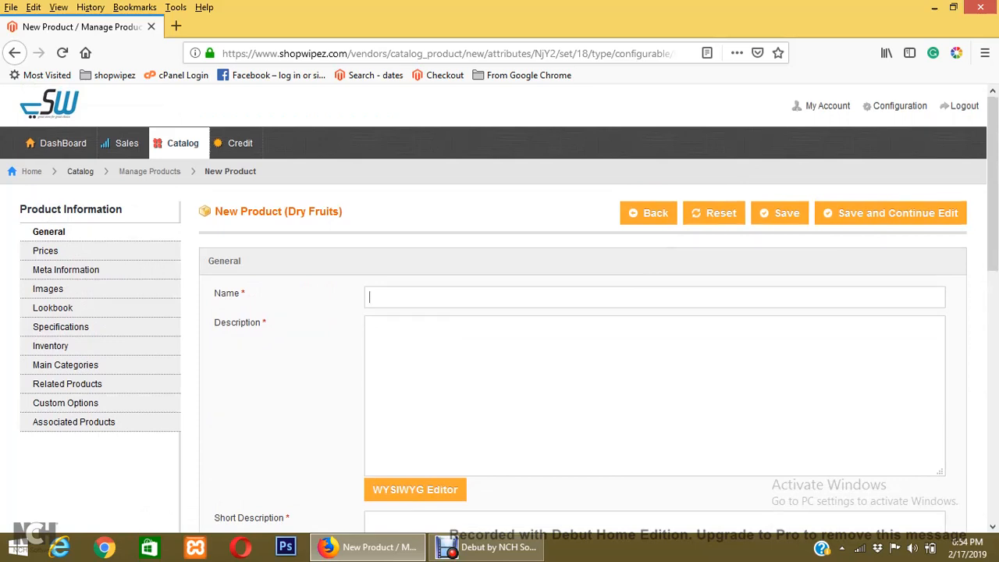
text(D)
key(Down)
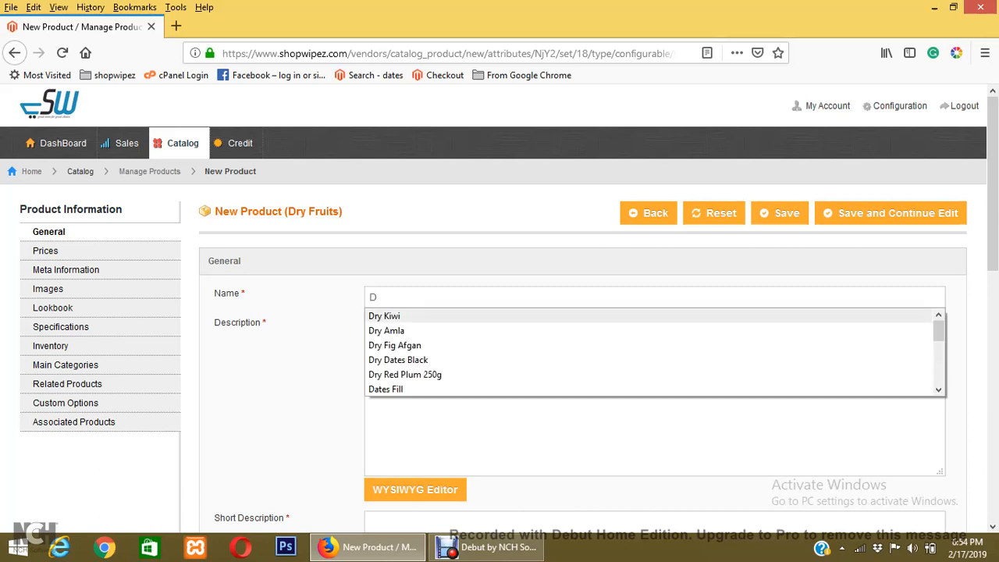
key(Return)
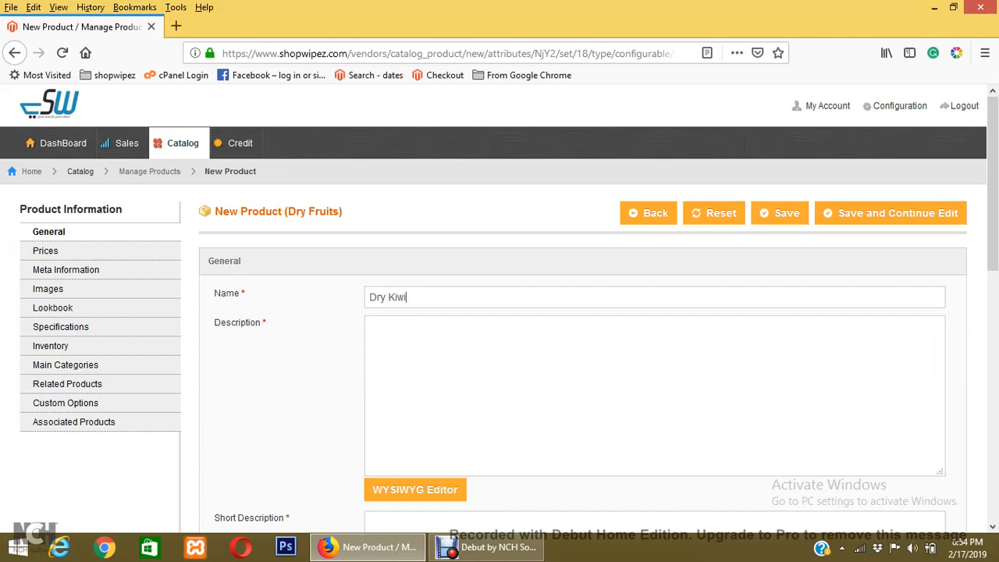
Enter VFFFF as the product's description
scroll(499, 351, down, 5)
scroll(500, 352, up, 5)
click(370, 326)
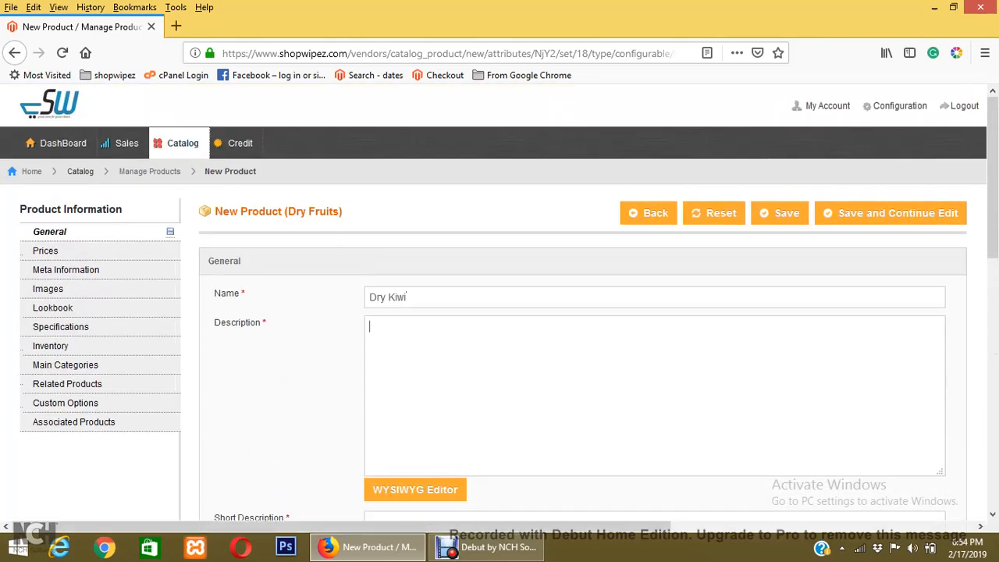
text(VFFFF)
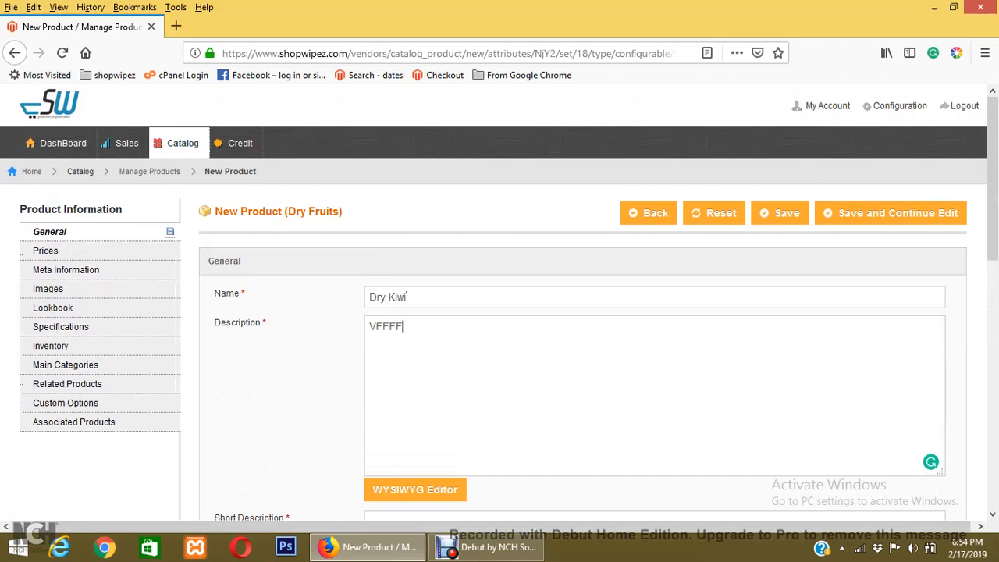
Enter DD as the product's short description
scroll(499, 312, down, 3)
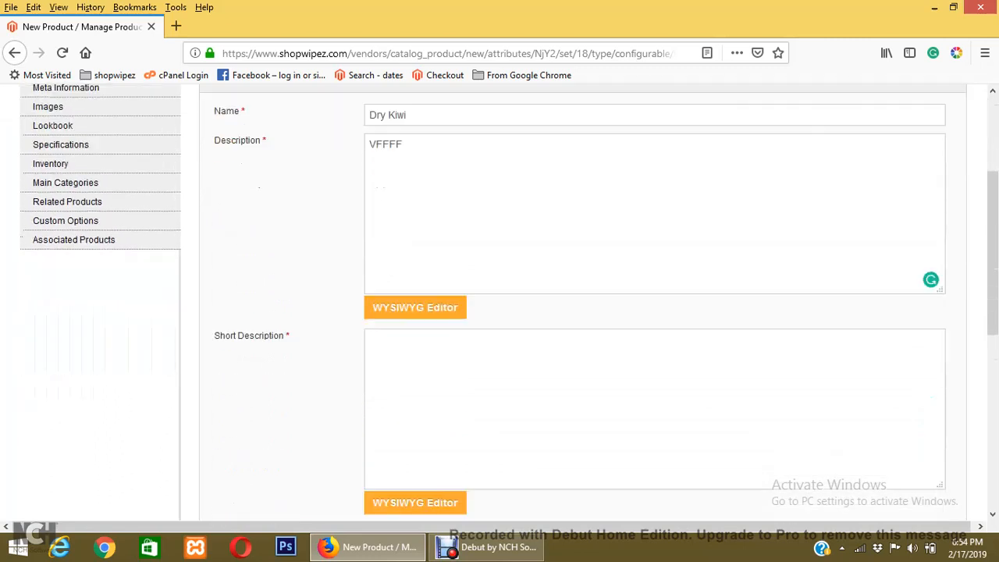
click(370, 298)
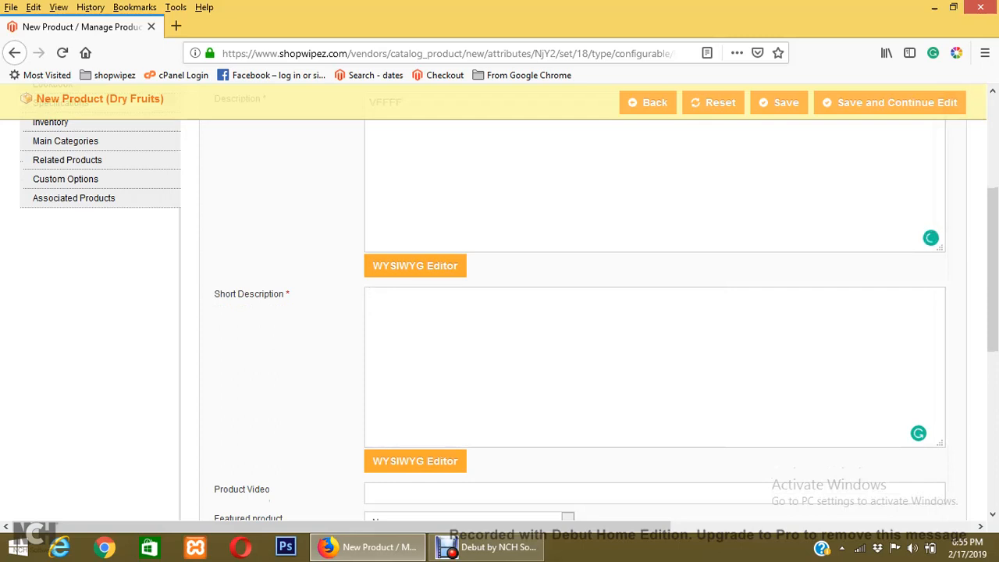
text(DD)
scroll(577, 312, up, 2)
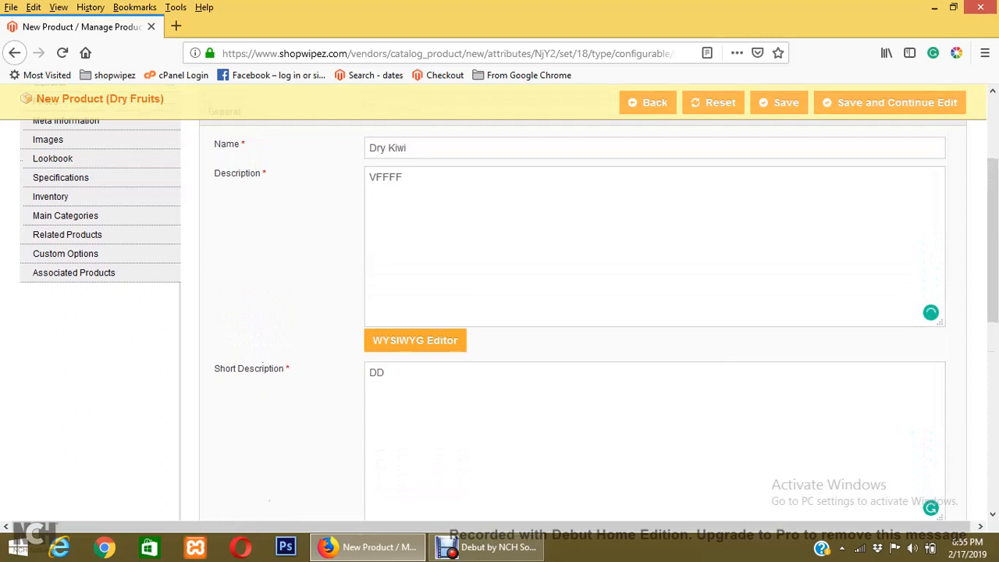
Mark the product as both a featured product and a best seller by setting each option to Yes
scroll(577, 312, down, 5)
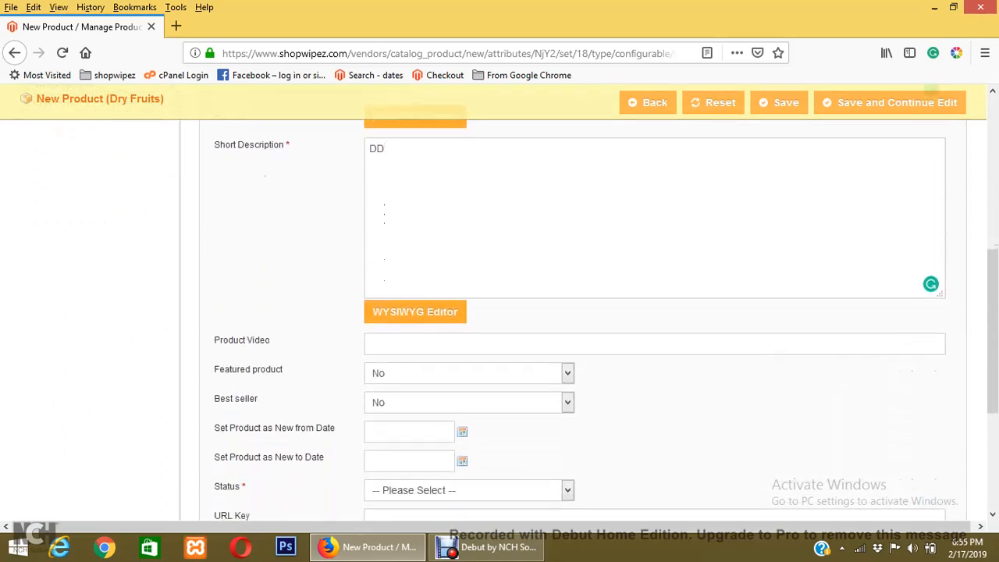
click(469, 373)
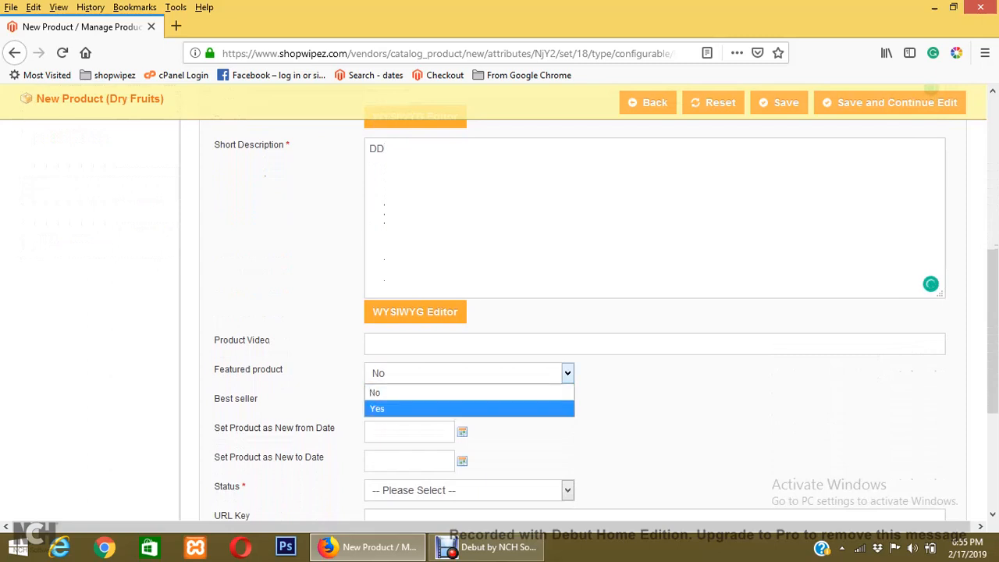
click(469, 408)
click(469, 401)
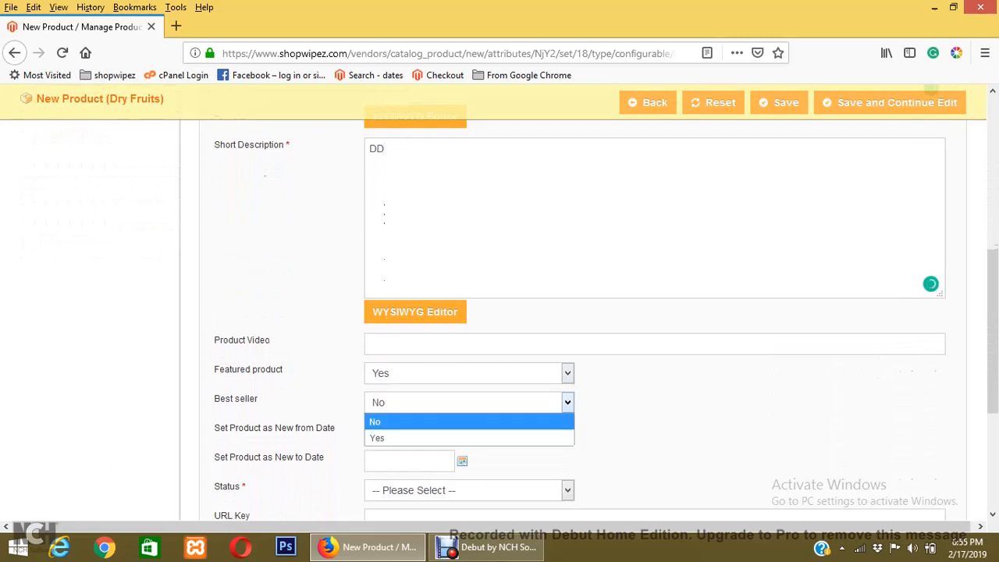
click(469, 438)
Set the product's status to Enabled and enter ams001 as its SKU
scroll(469, 437, down, 4)
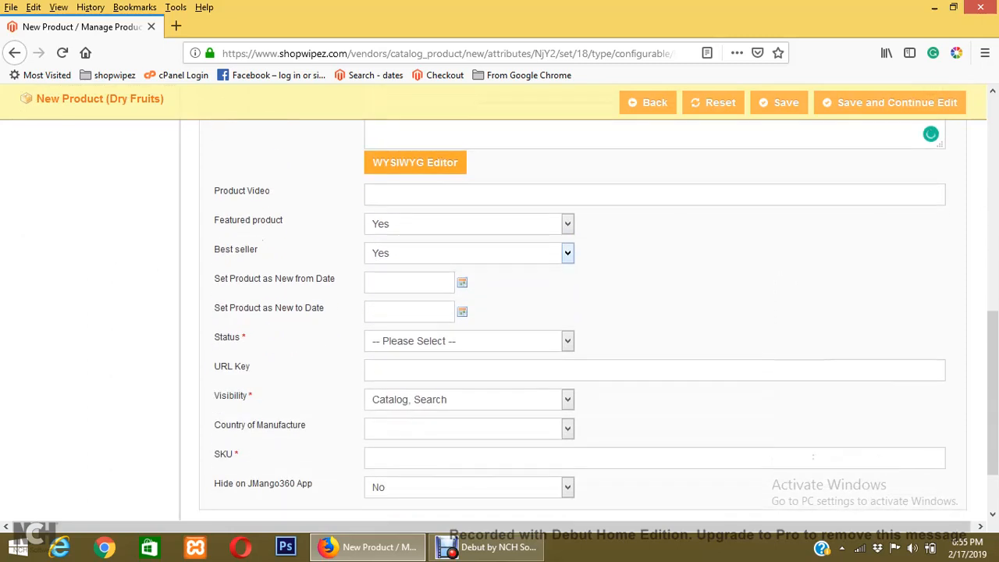
click(469, 341)
click(469, 375)
click(371, 458)
text(ams)
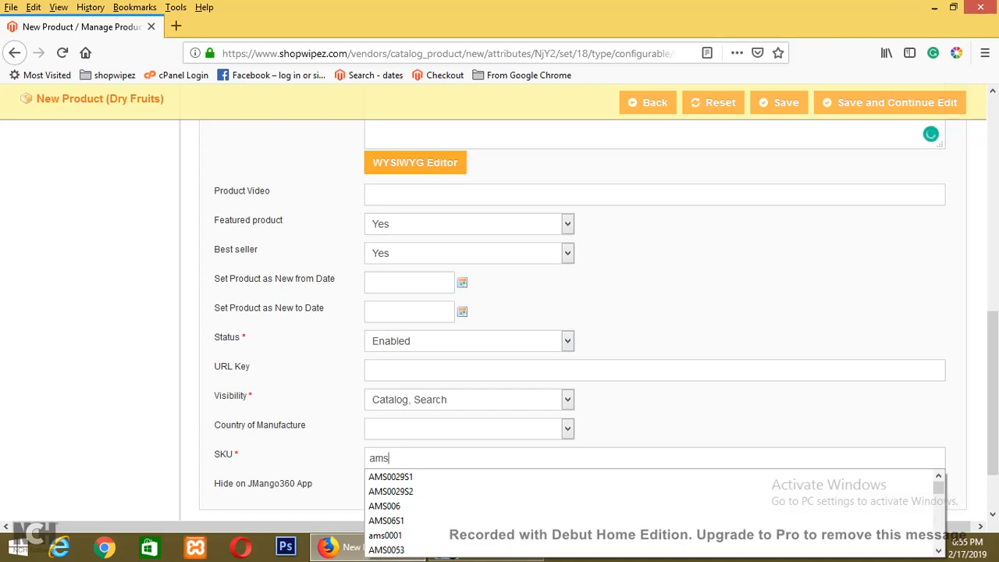
text(001)
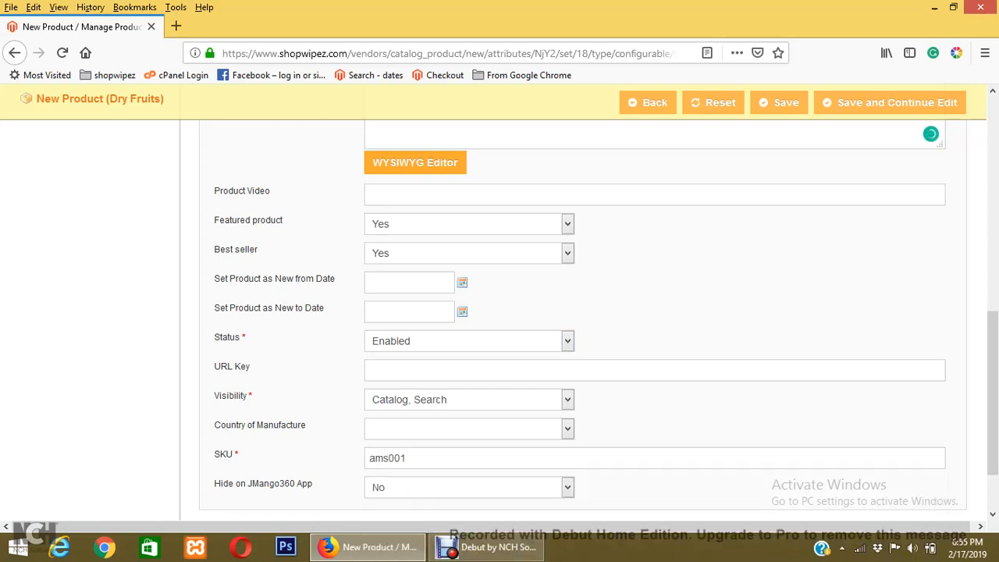
Review the product's general information, from the name and descriptions through the featured, best seller, status and visibility settings
scroll(654, 328, down, 2)
scroll(653, 327, up, 5)
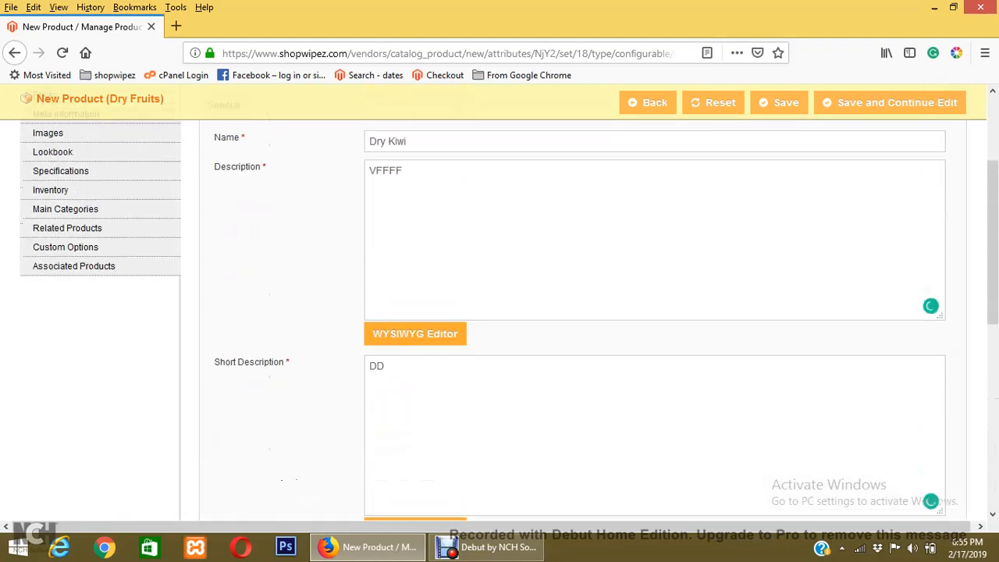
scroll(654, 327, up, 2)
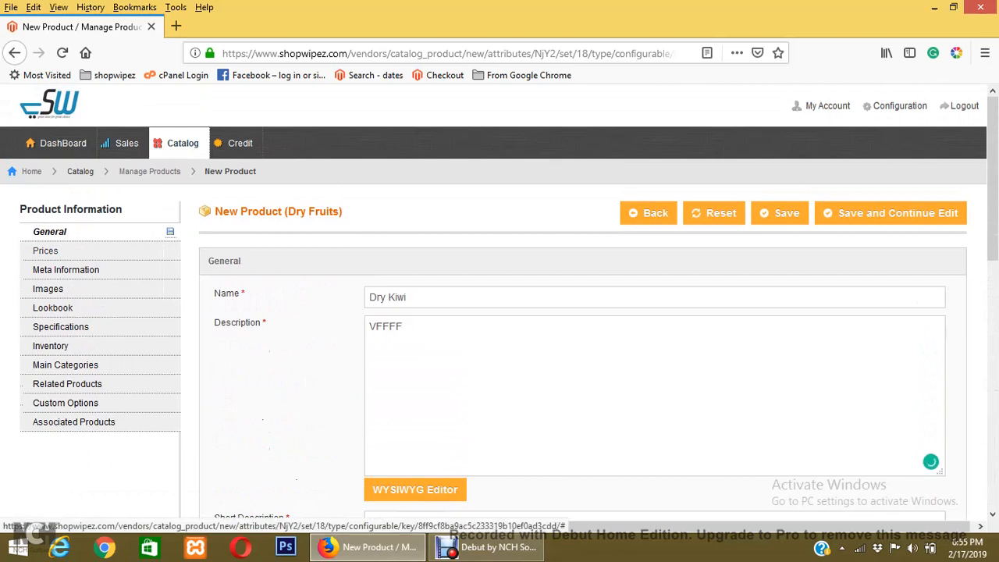
click(46, 251)
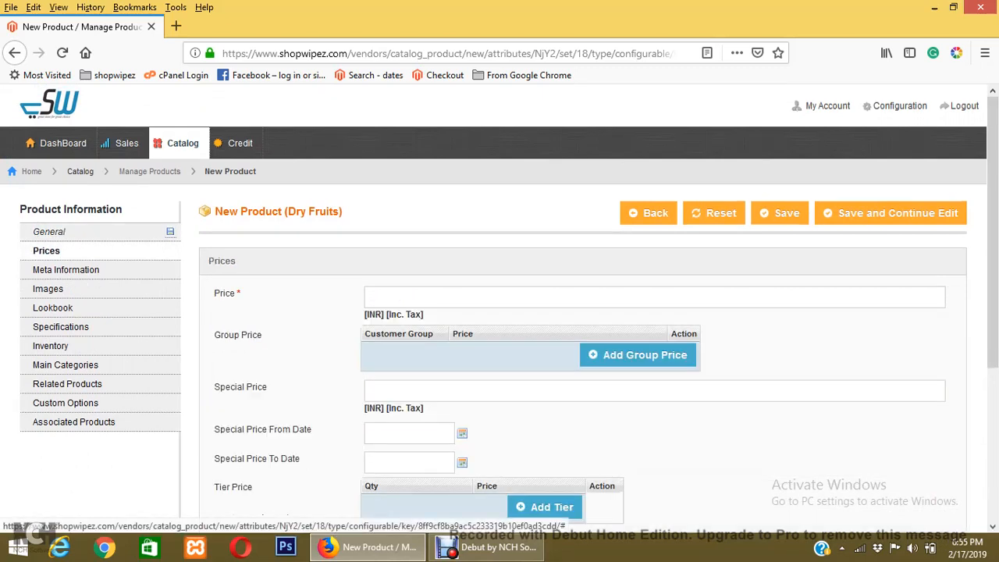
click(50, 230)
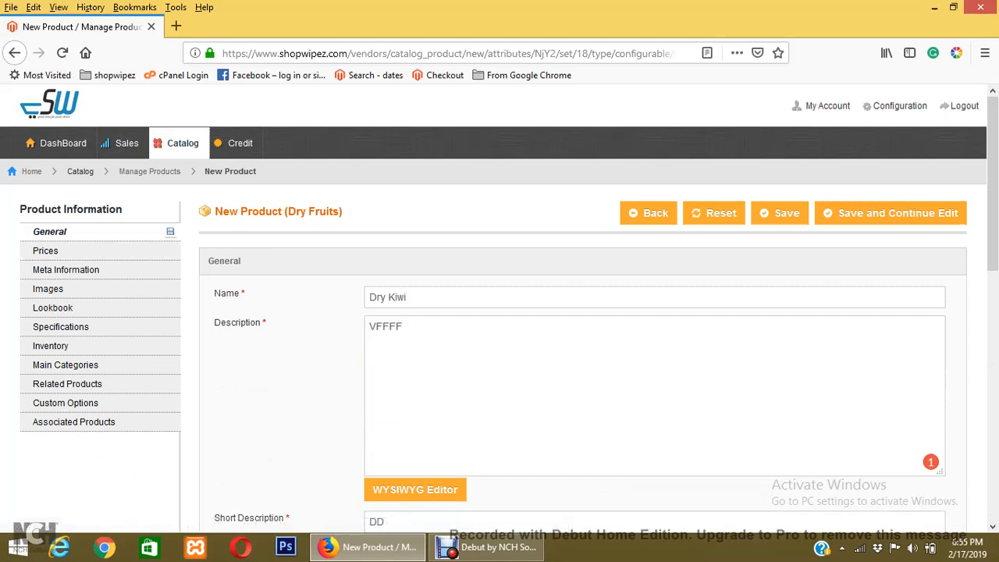
scroll(499, 312, down, 3)
scroll(499, 312, down, 5)
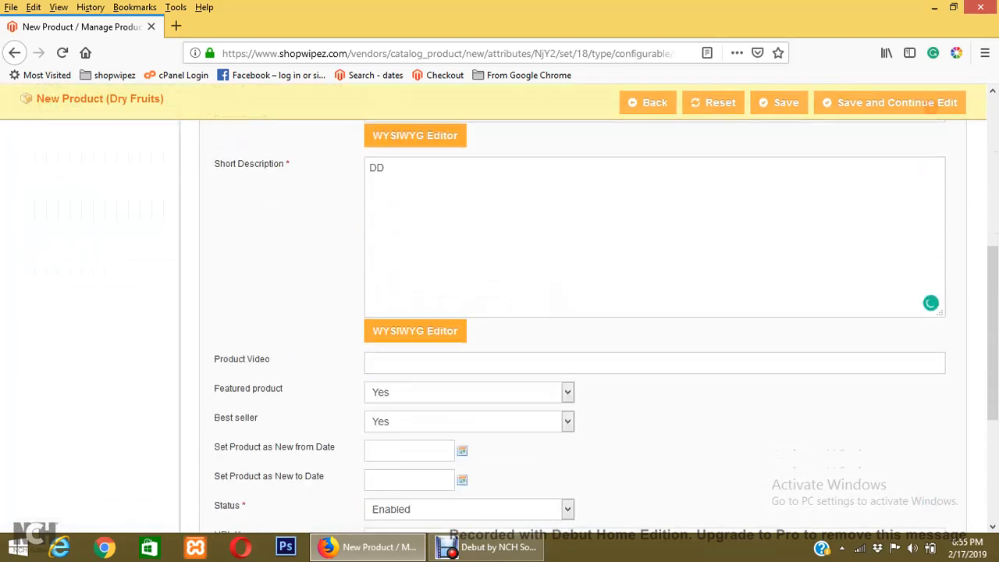
scroll(499, 312, down, 2)
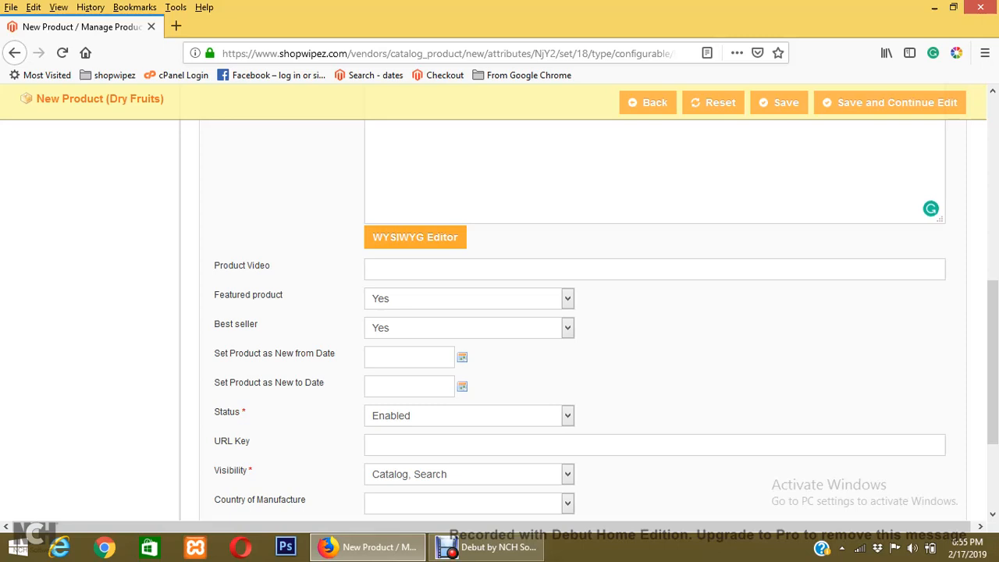
scroll(578, 312, up, 3)
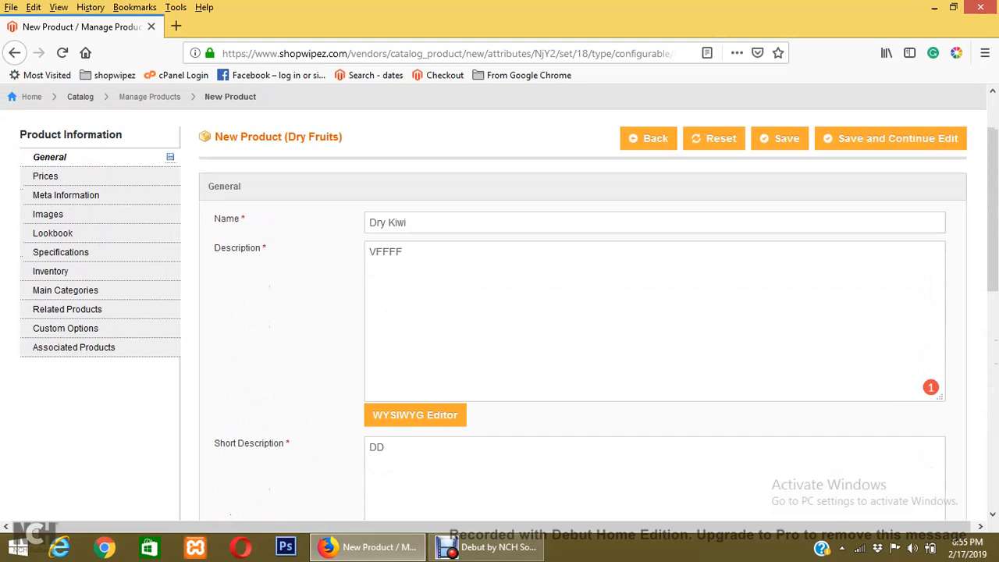
scroll(577, 312, down, 2)
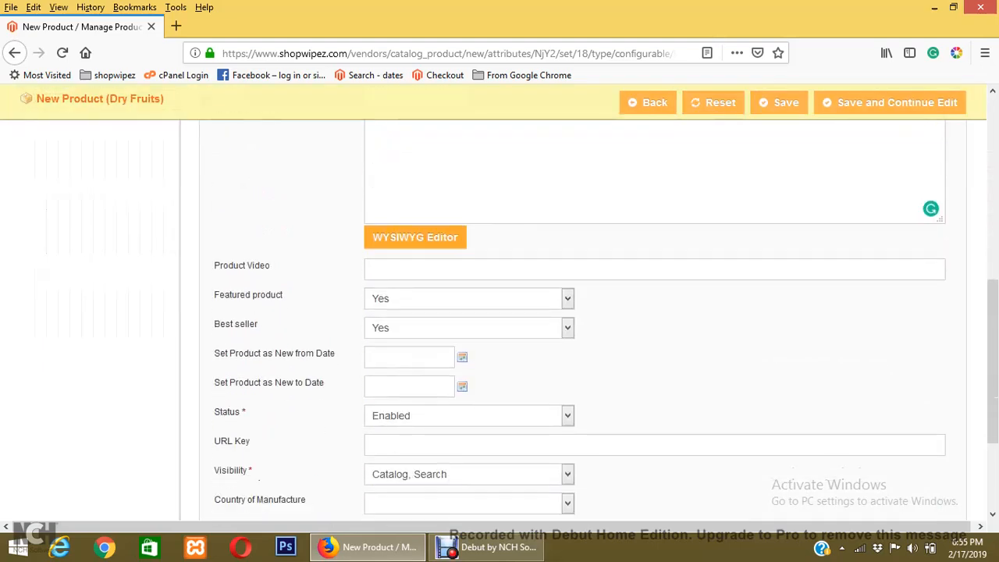
scroll(577, 313, down, 2)
In the product's pricing information, set the price to 400 and the special price to 300
scroll(577, 312, up, 5)
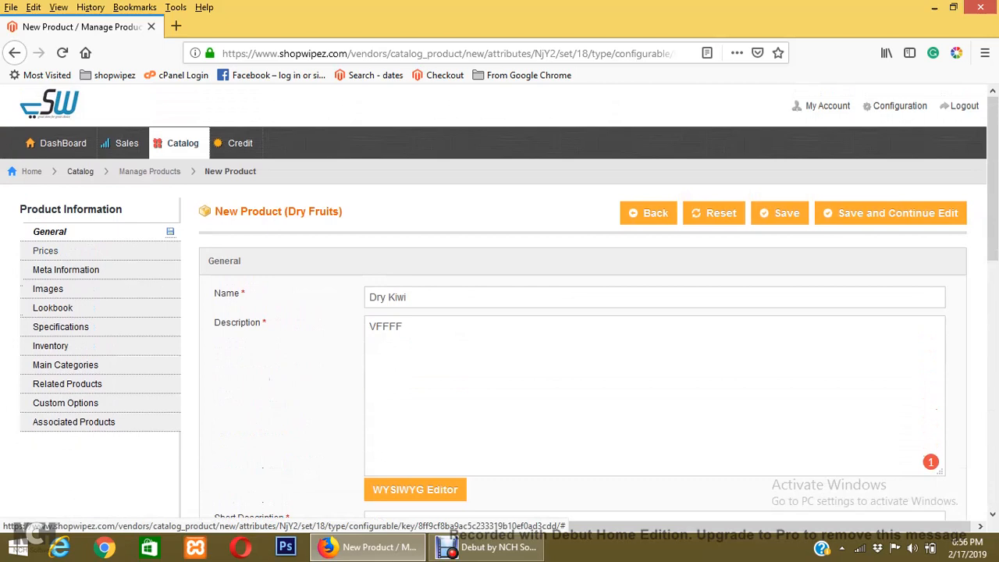
click(45, 251)
click(369, 297)
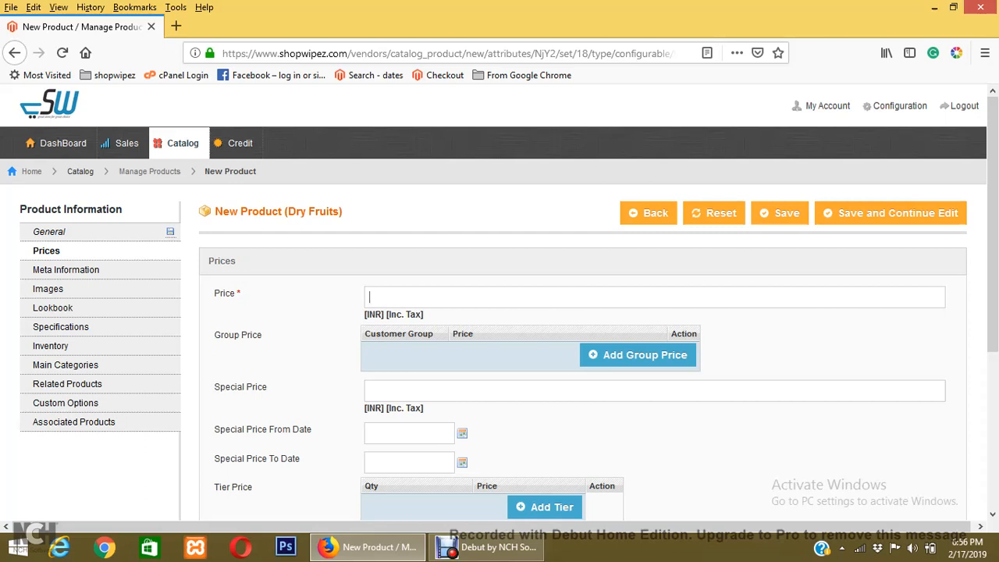
text(400)
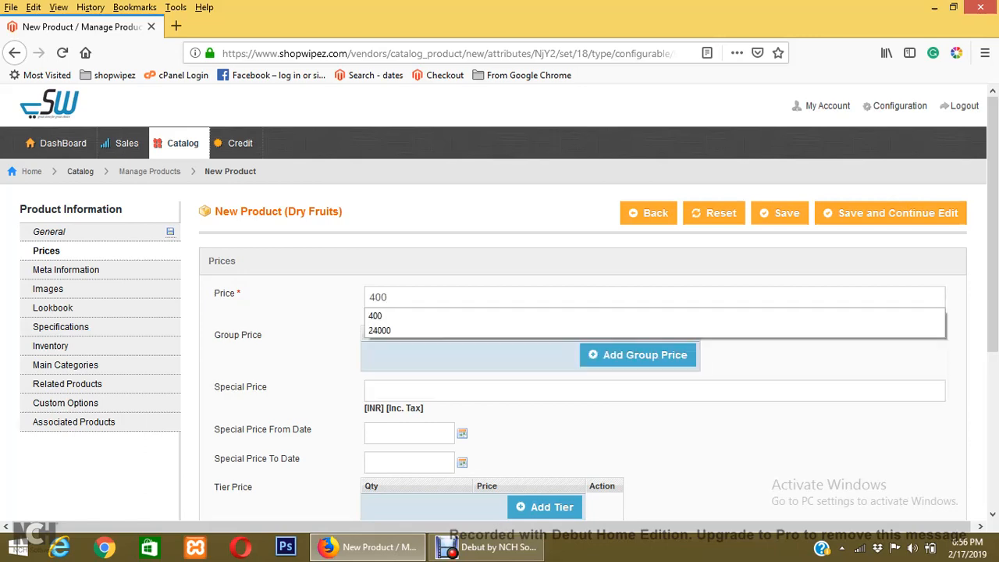
key(Escape)
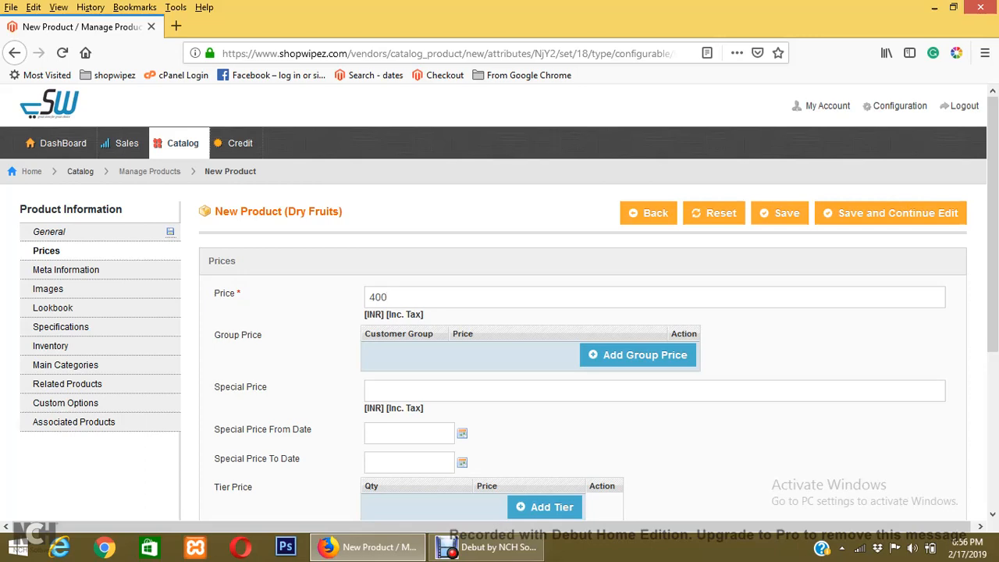
scroll(582, 312, down, 3)
click(405, 241)
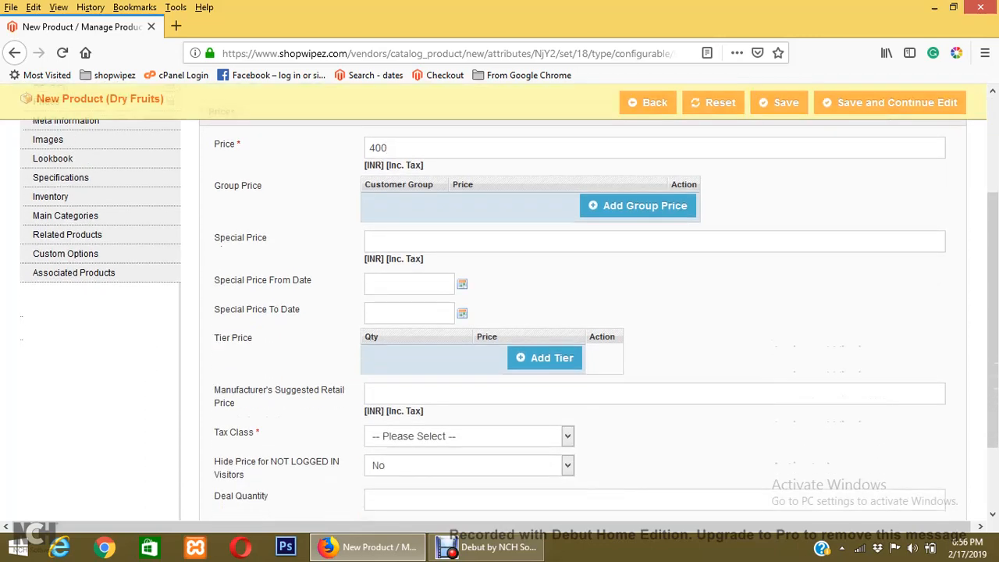
text(300)
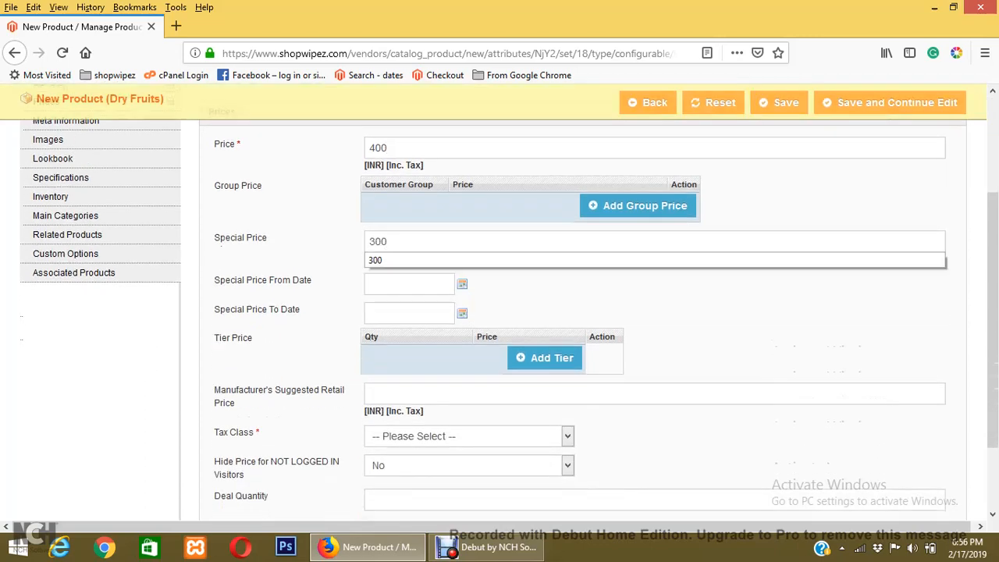
Set the product's tax class to GST 12% and check the resulting price entries
click(469, 436)
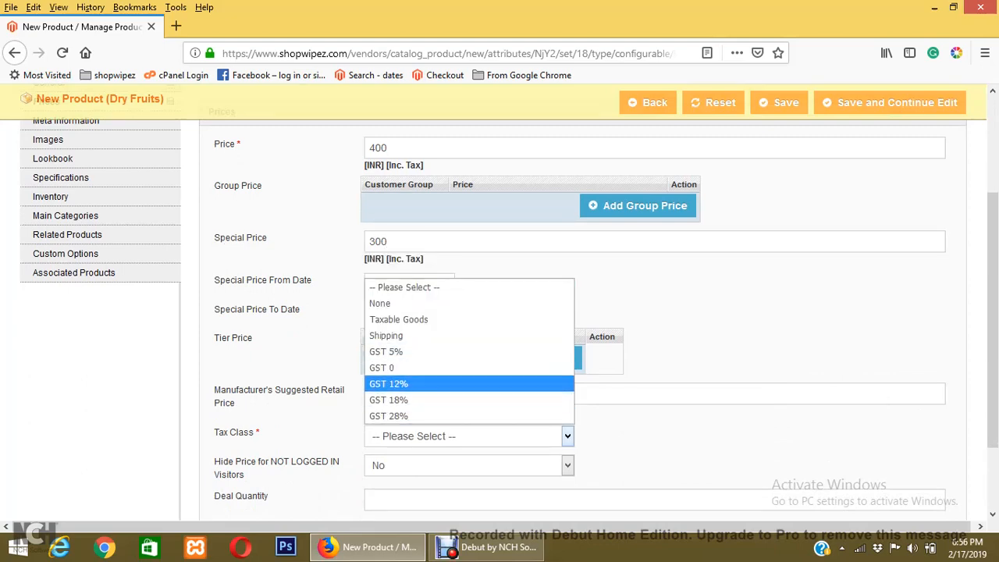
click(437, 383)
scroll(500, 312, up, 5)
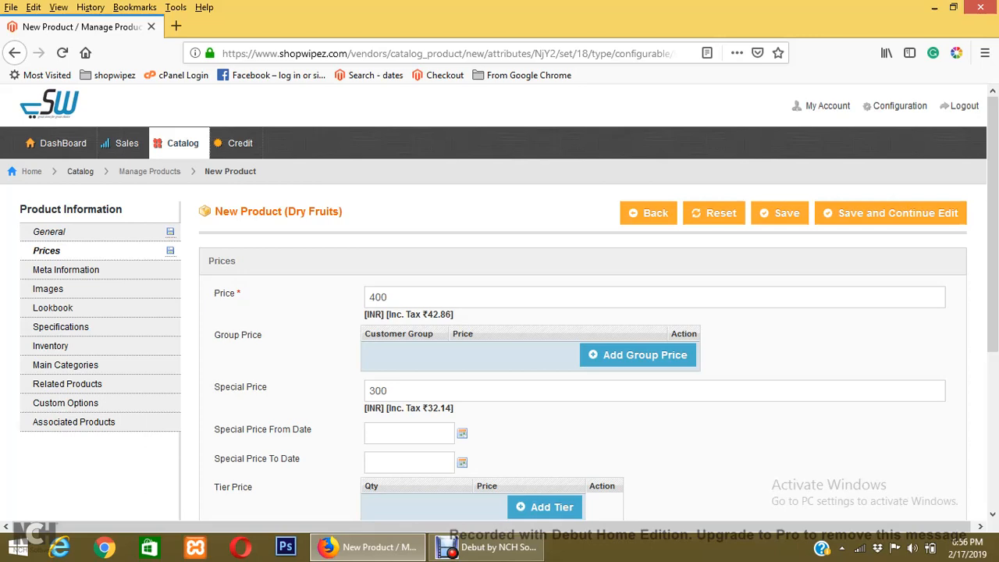
scroll(582, 312, down, 2)
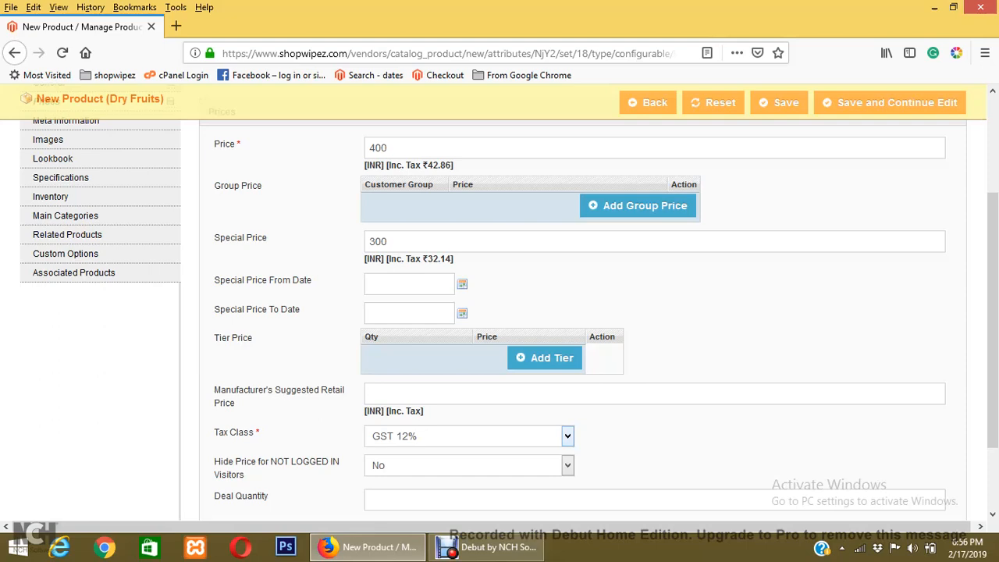
scroll(499, 312, up, 3)
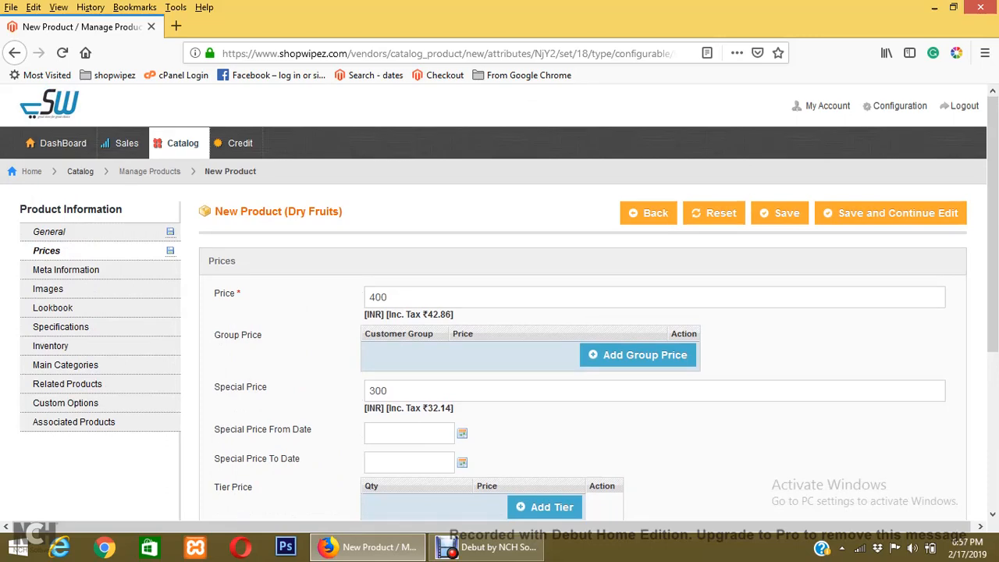
Add 250g on a new line in the short description of the general information
click(66, 233)
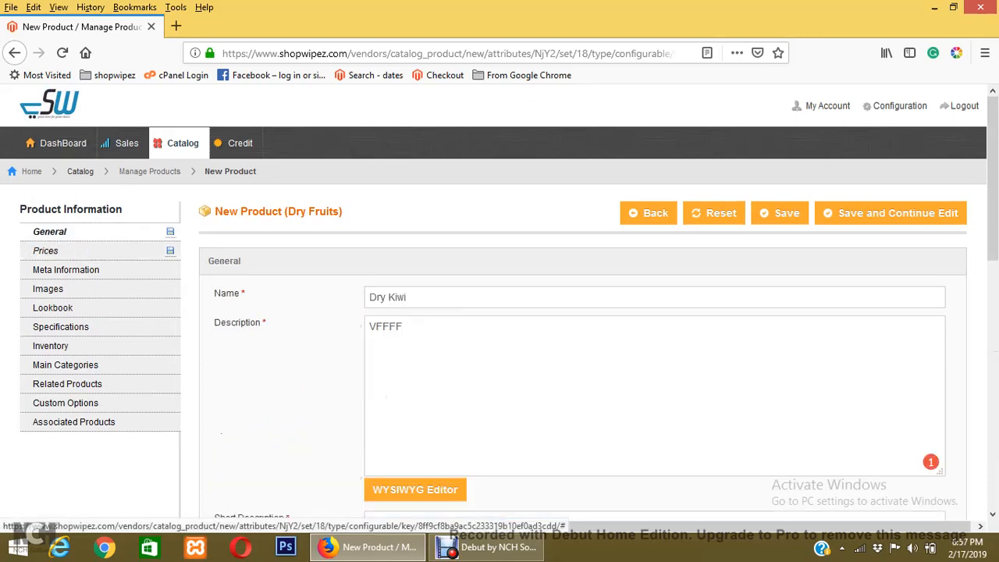
scroll(500, 313, down, 5)
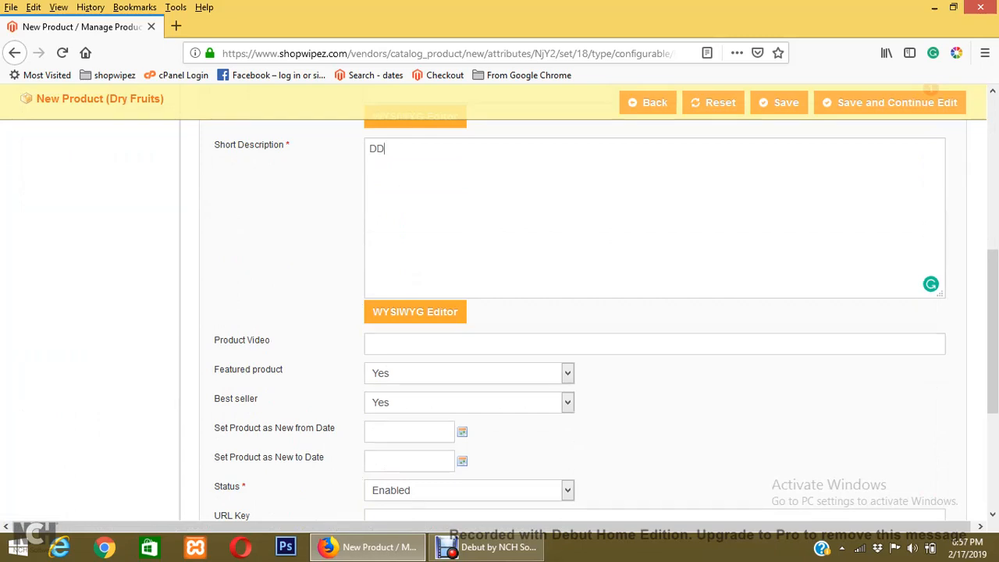
key(Return)
text(250g)
scroll(499, 312, up, 4)
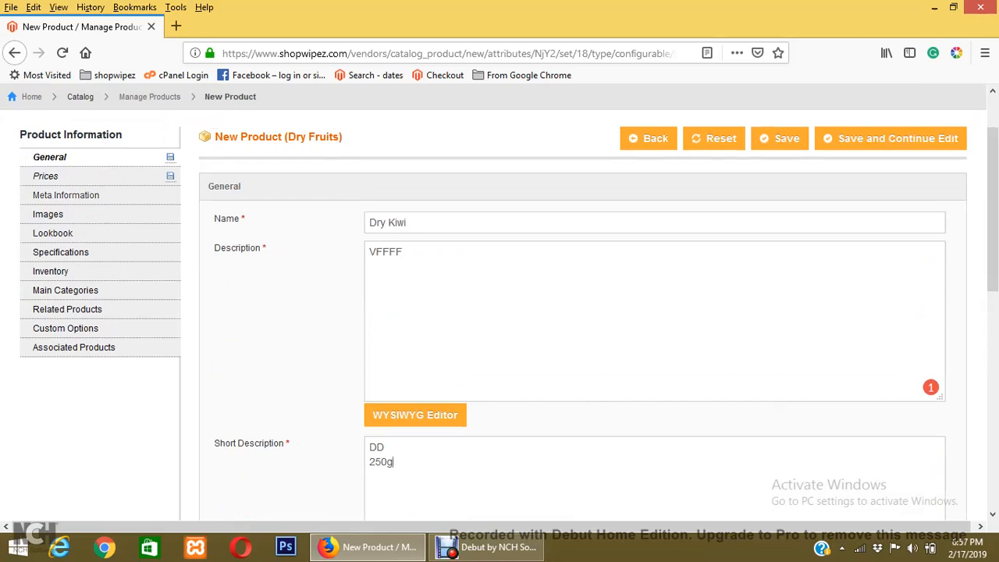
click(45, 175)
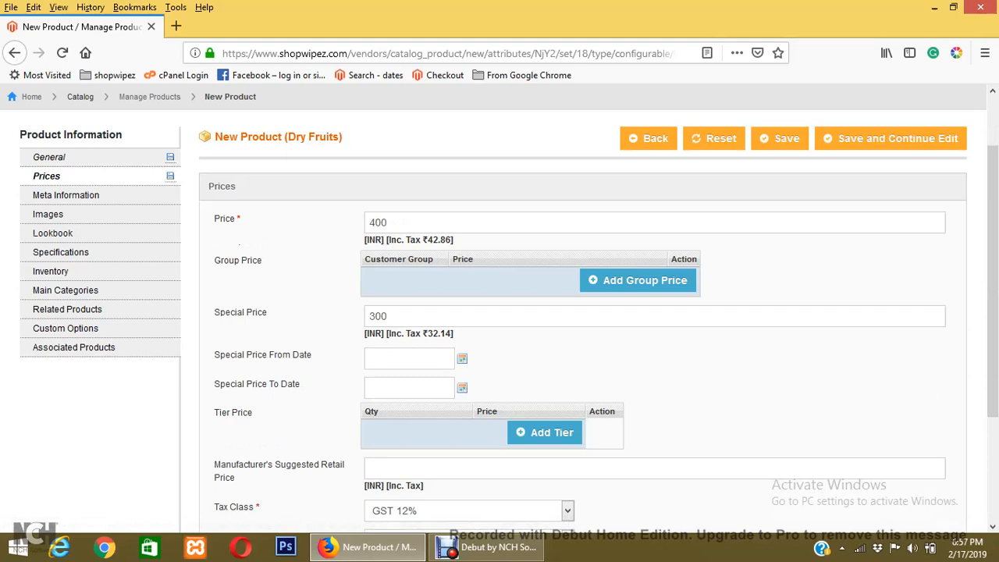
scroll(500, 312, down, 3)
scroll(499, 312, up, 5)
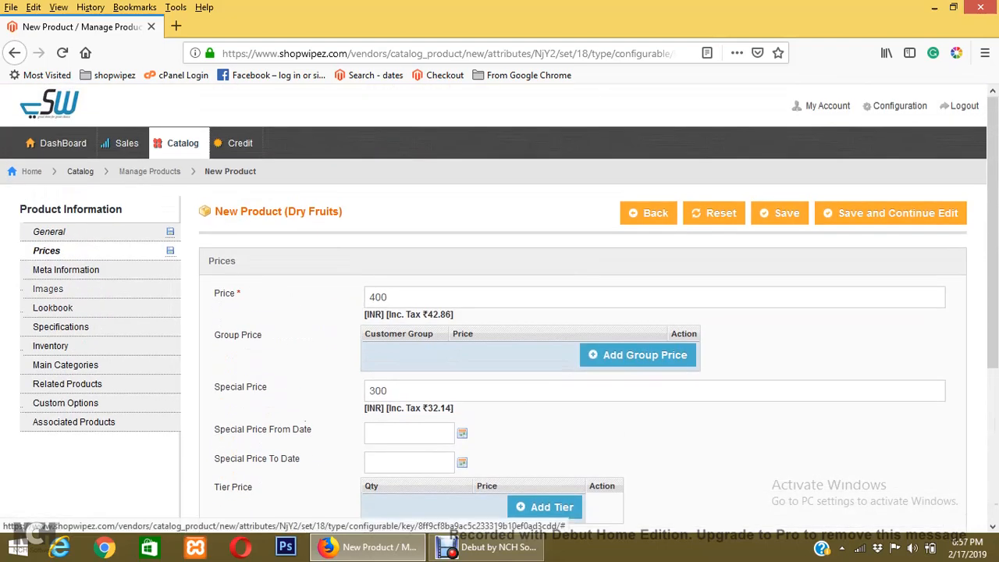
Choose second-slider-2.png from the full banner folder as a product image and upload it
click(48, 288)
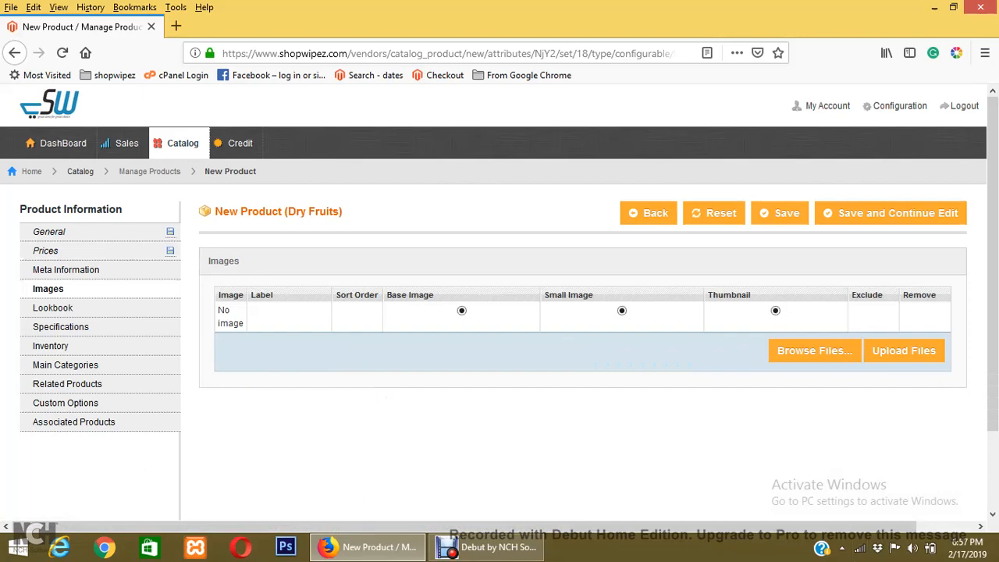
click(814, 350)
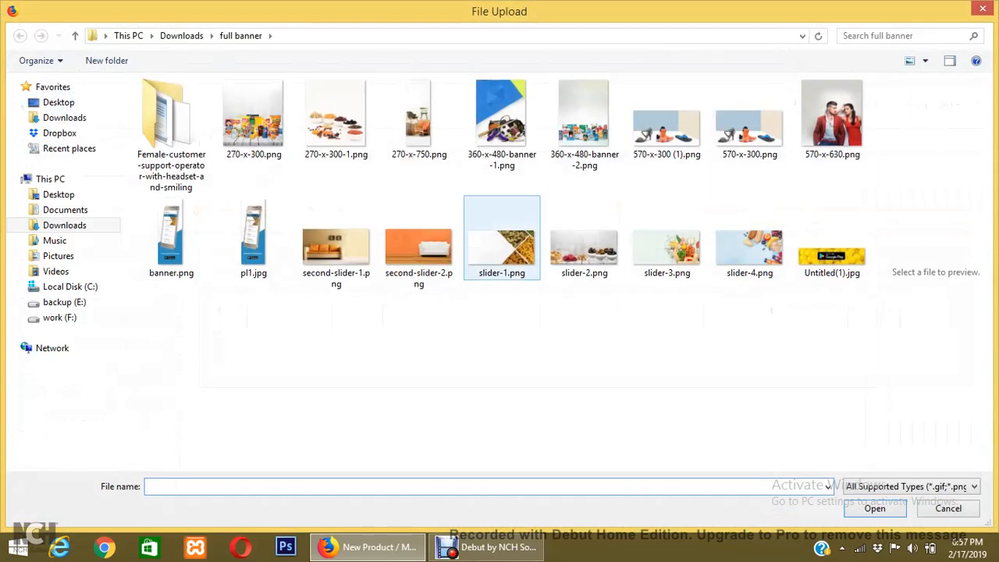
click(419, 245)
double_click(419, 246)
click(903, 350)
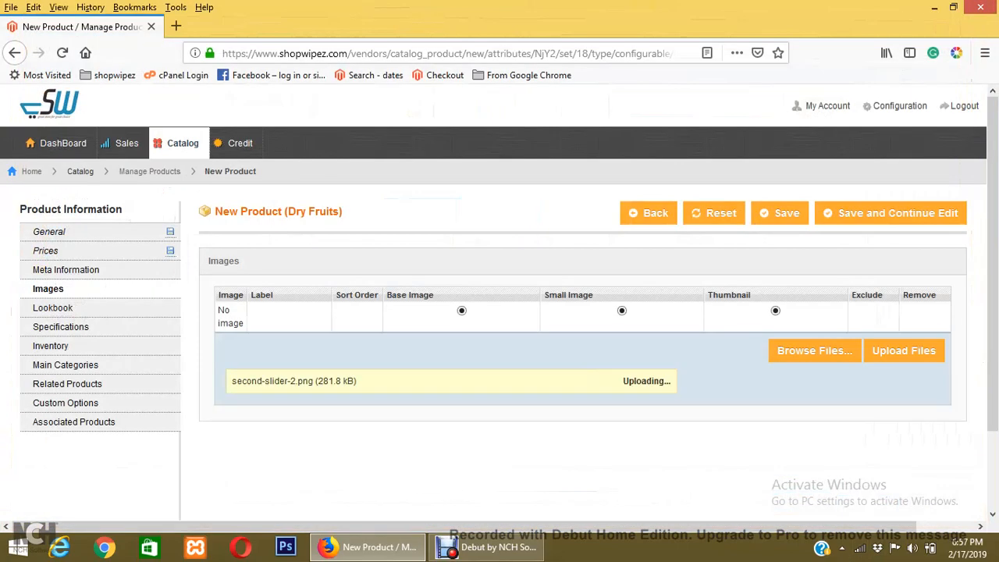
Choose slider-1.png from the full banner folder as a second product image and upload it
click(814, 350)
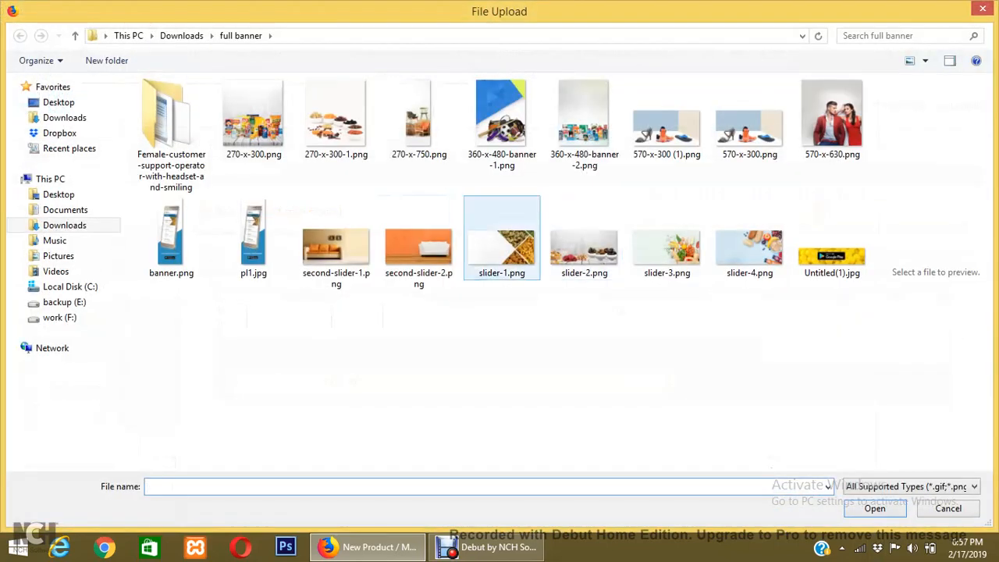
click(501, 246)
click(874, 507)
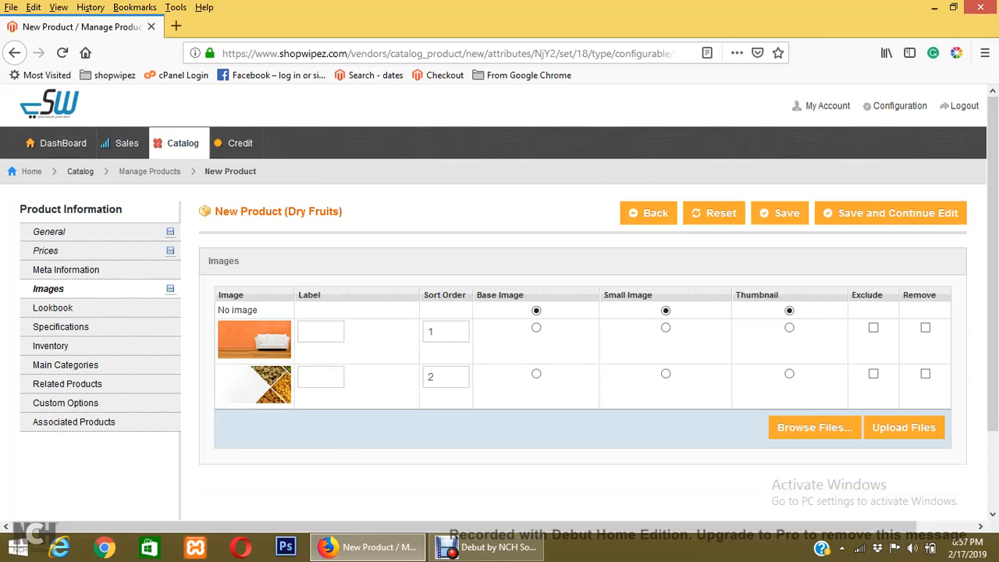
Use the orange sofa image as the product's base image, small image and thumbnail
click(536, 327)
click(665, 328)
click(788, 328)
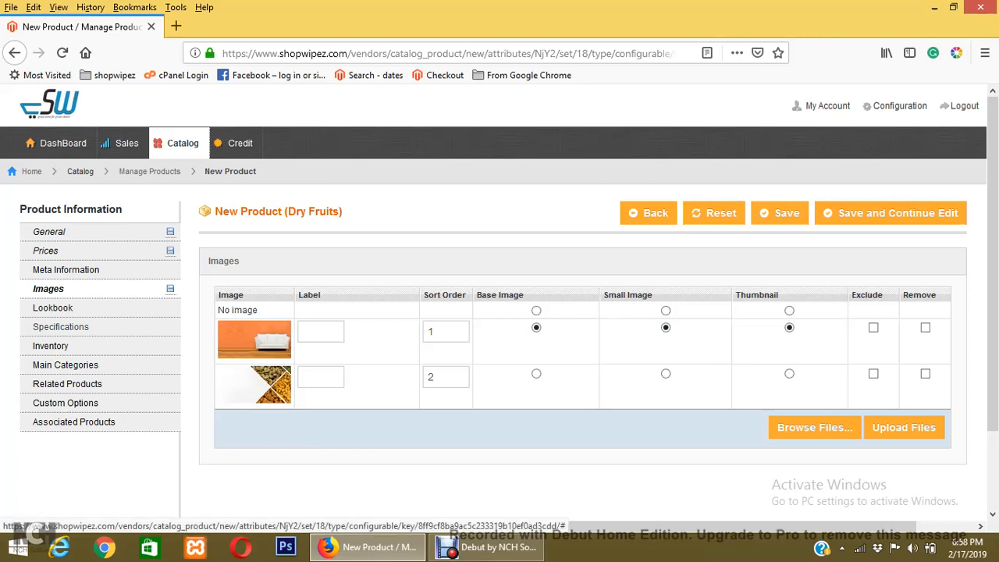
Look through the product's specification fields, from brand and type to maximum shelf life and return
click(62, 327)
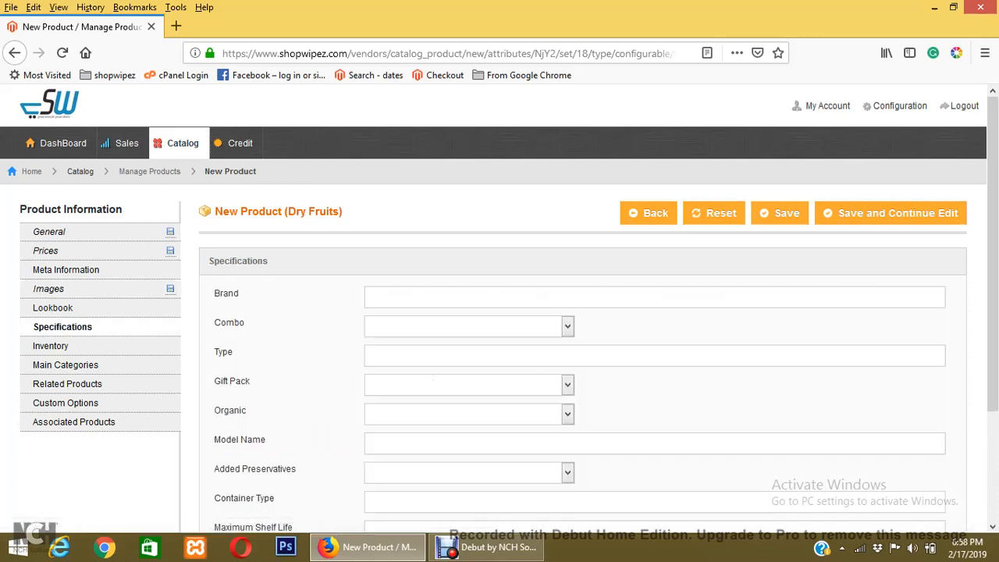
scroll(500, 307, down, 2)
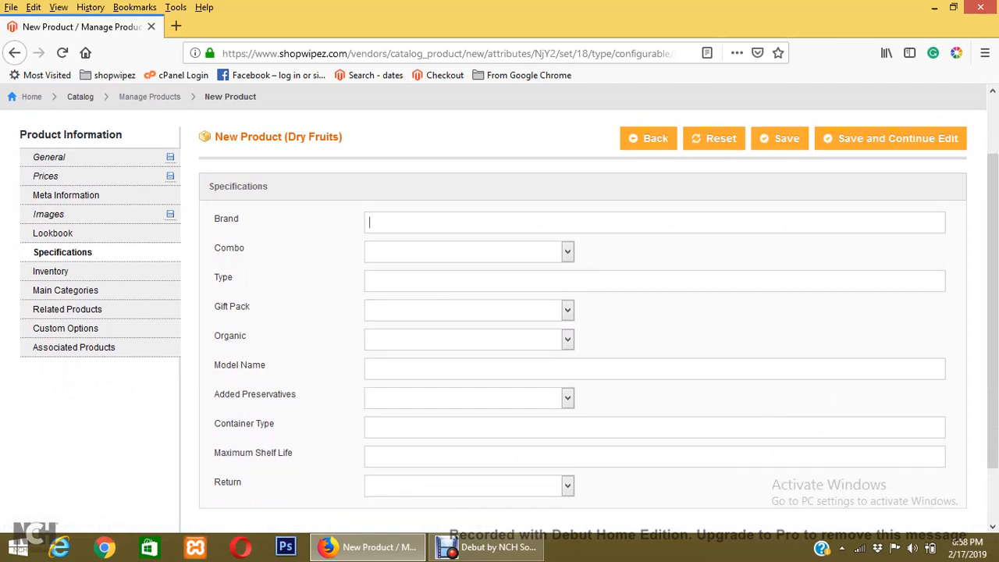
scroll(500, 312, down, 2)
scroll(499, 312, up, 3)
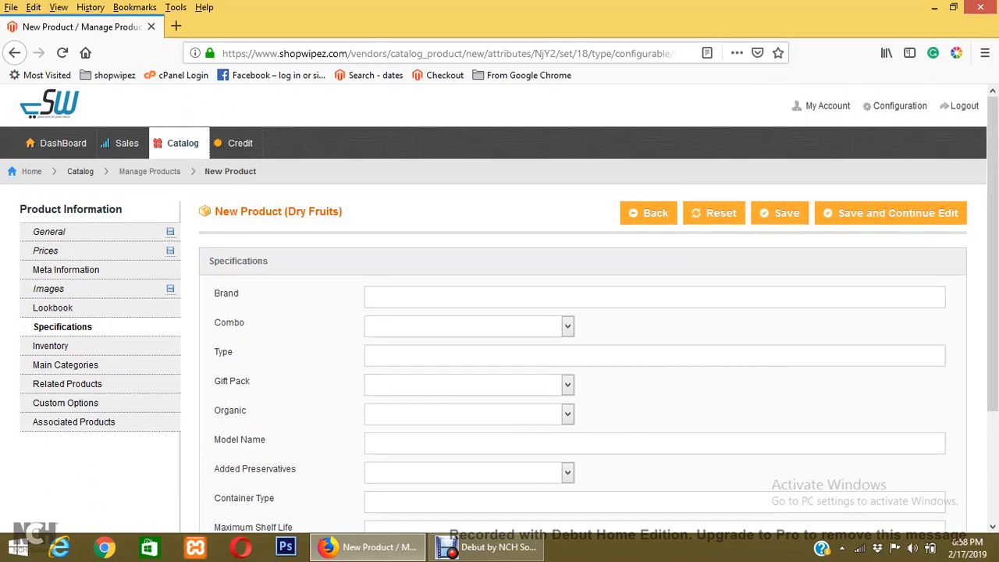
scroll(499, 312, down, 3)
scroll(499, 312, up, 2)
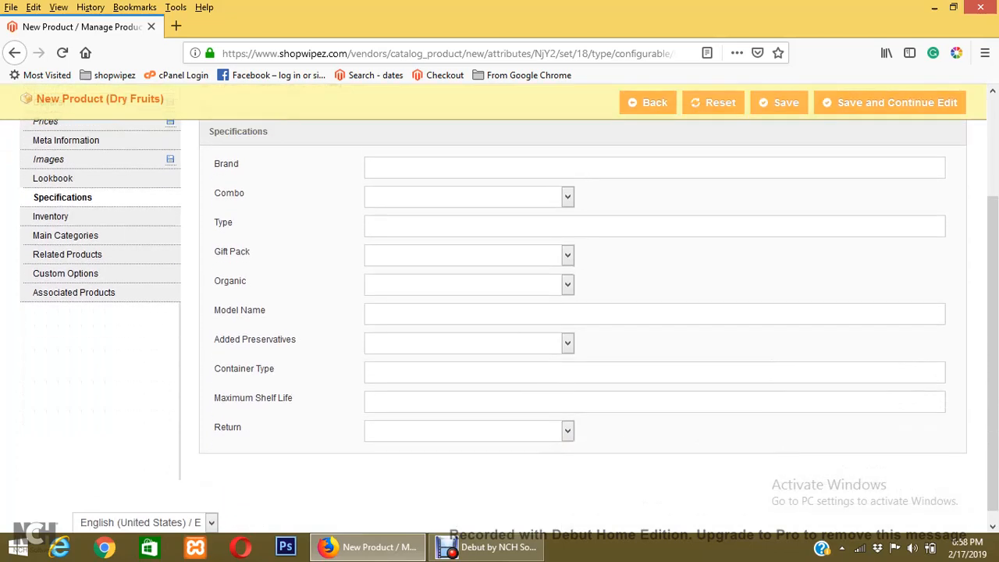
Set the stock availability to In Stock in the product's inventory information
click(52, 278)
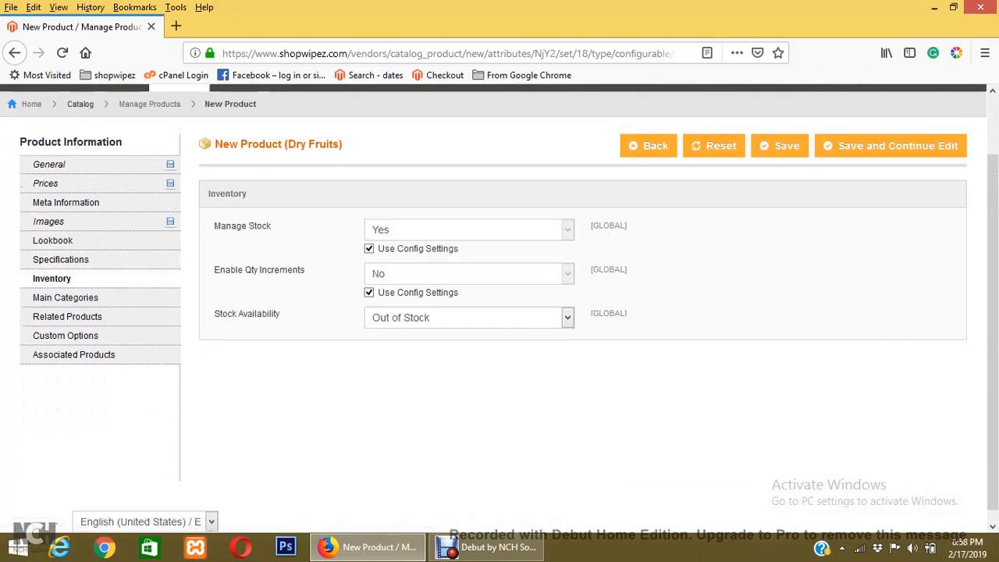
click(469, 317)
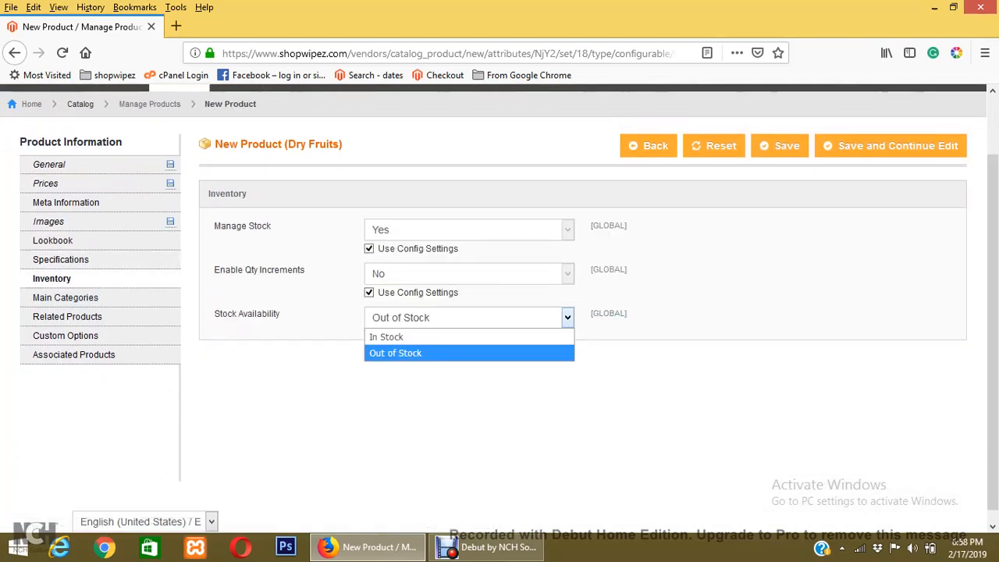
key(Up)
key(Return)
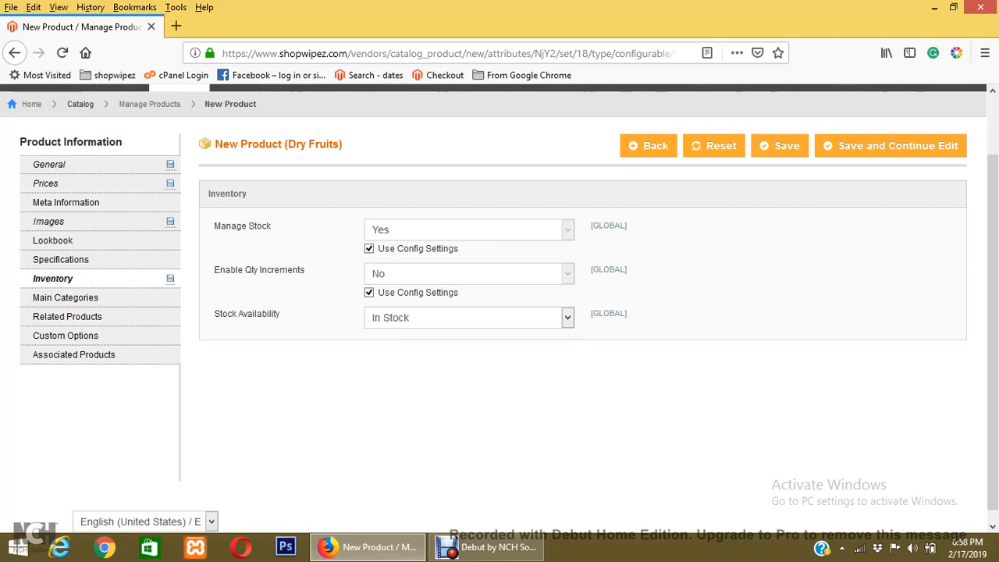
Assign the product to the Food Items category and its Dry Fruits & Nuts subcategory
click(66, 297)
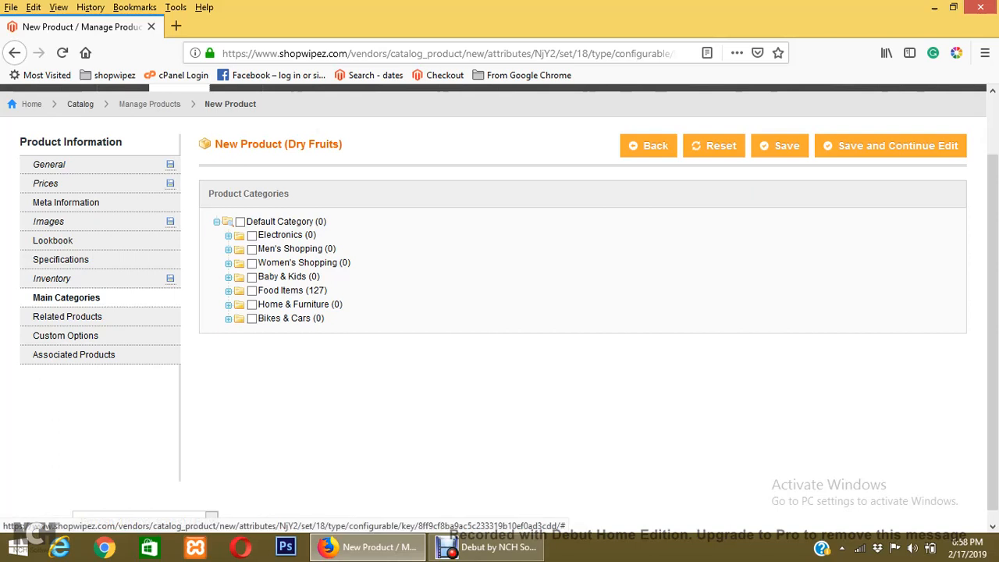
click(252, 290)
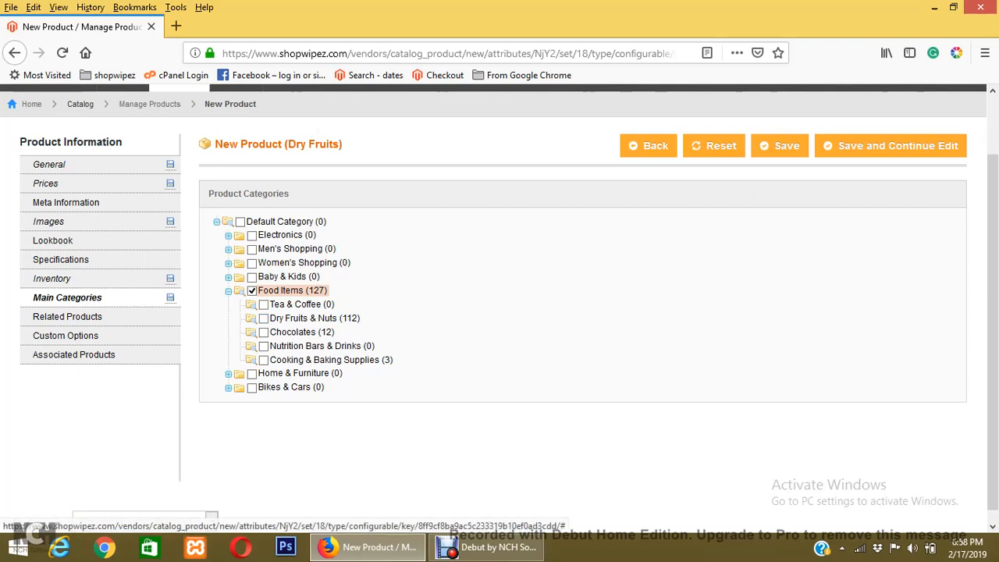
click(263, 318)
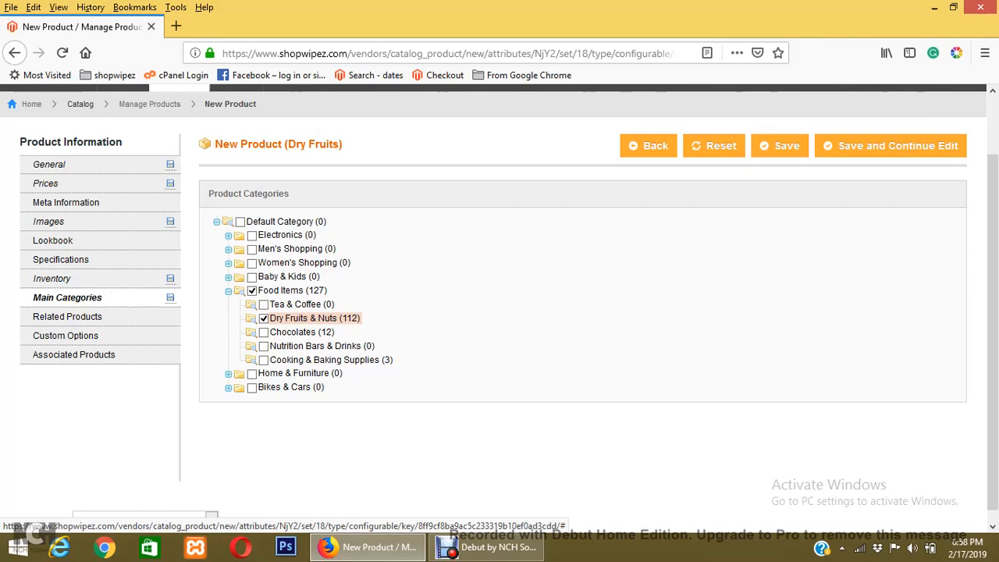
Select the configurable products Mabroom Saudi and Pumpkin White as related products
click(67, 316)
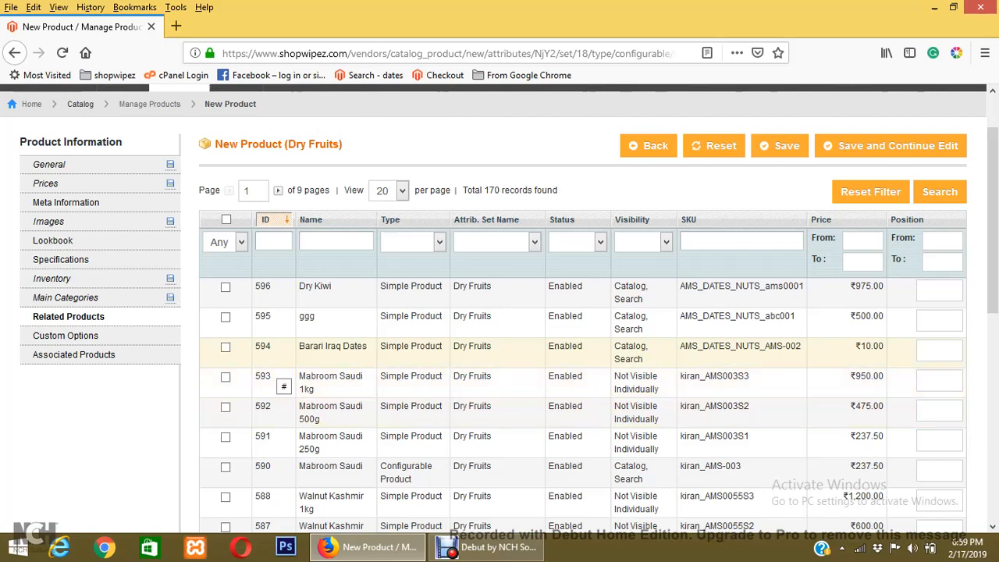
scroll(547, 413, down, 2)
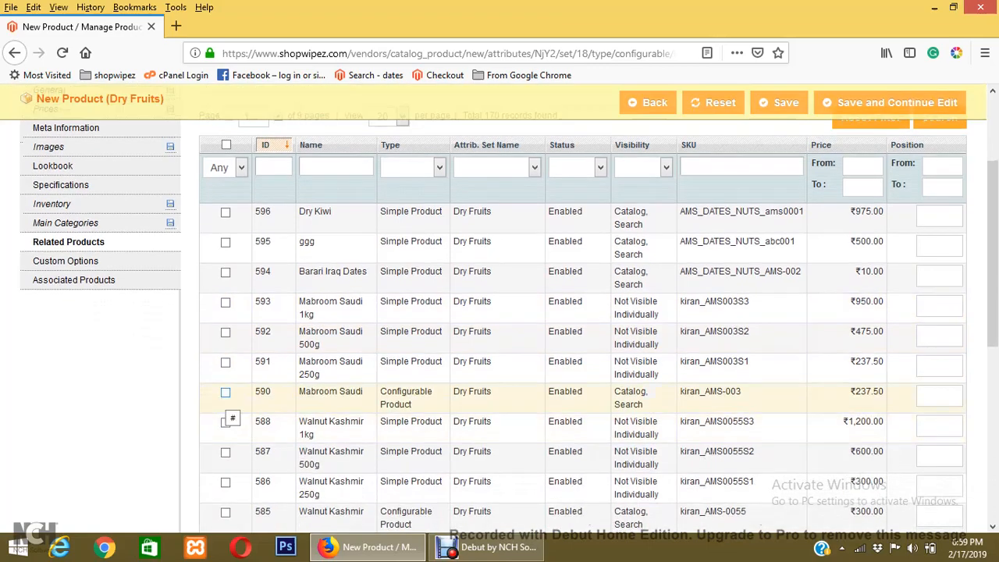
click(226, 392)
scroll(226, 421, down, 7)
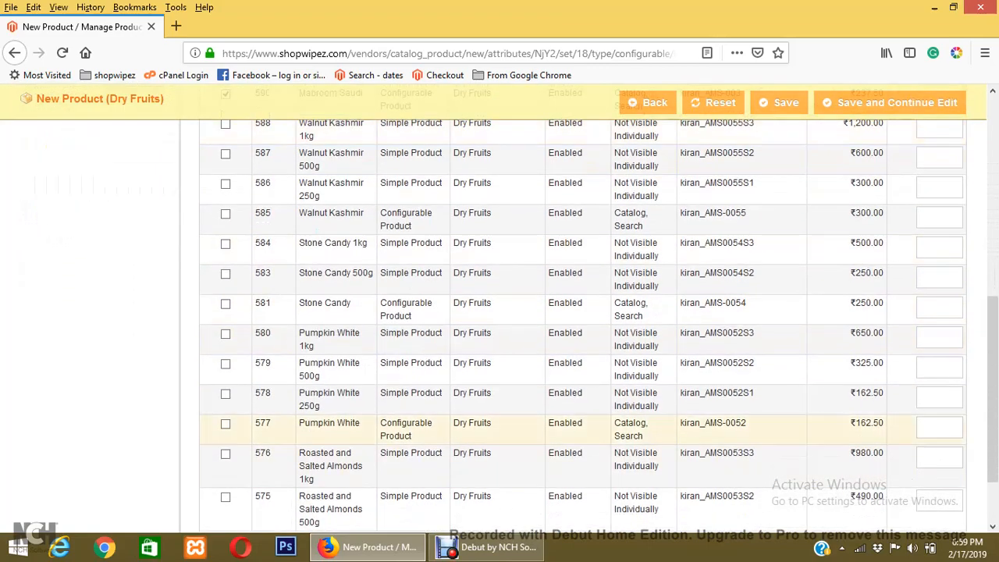
click(225, 423)
scroll(225, 423, up, 10)
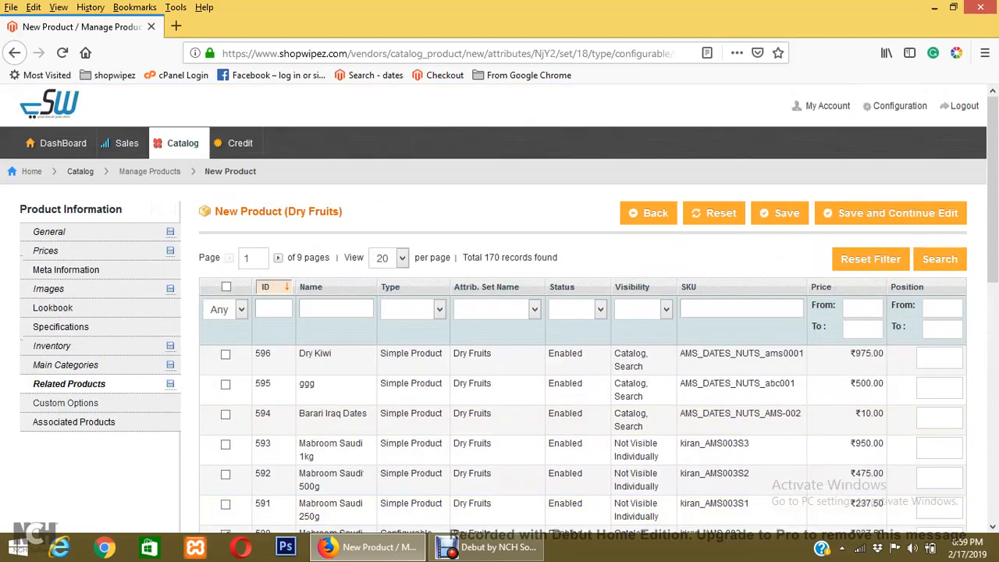
Check the associated products section and save the product while keeping it open for editing
click(76, 421)
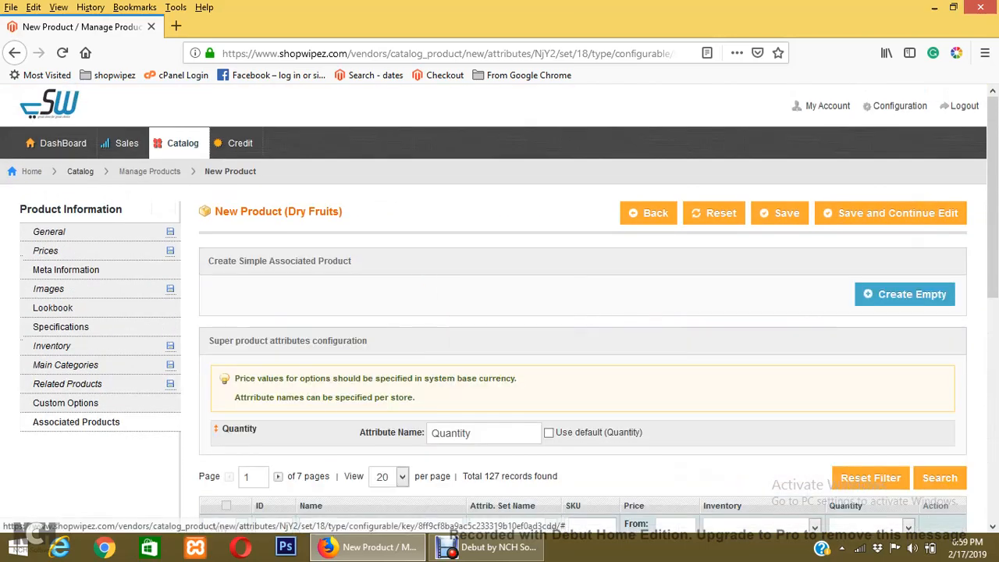
scroll(76, 421, down, 2)
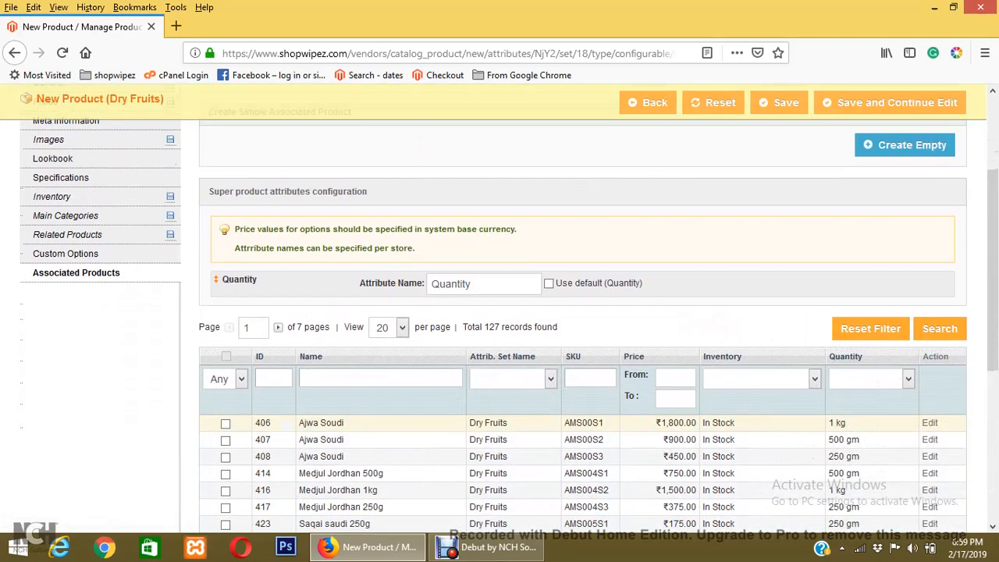
scroll(583, 313, up, 2)
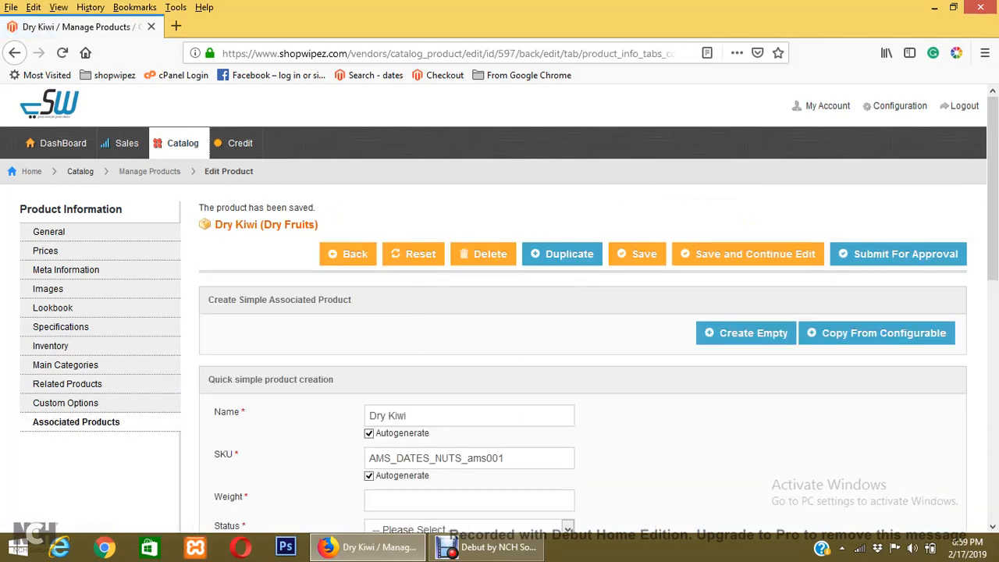
Look over the quick simple product form and start a simple associated product copied from the configurable one
scroll(499, 312, down, 4)
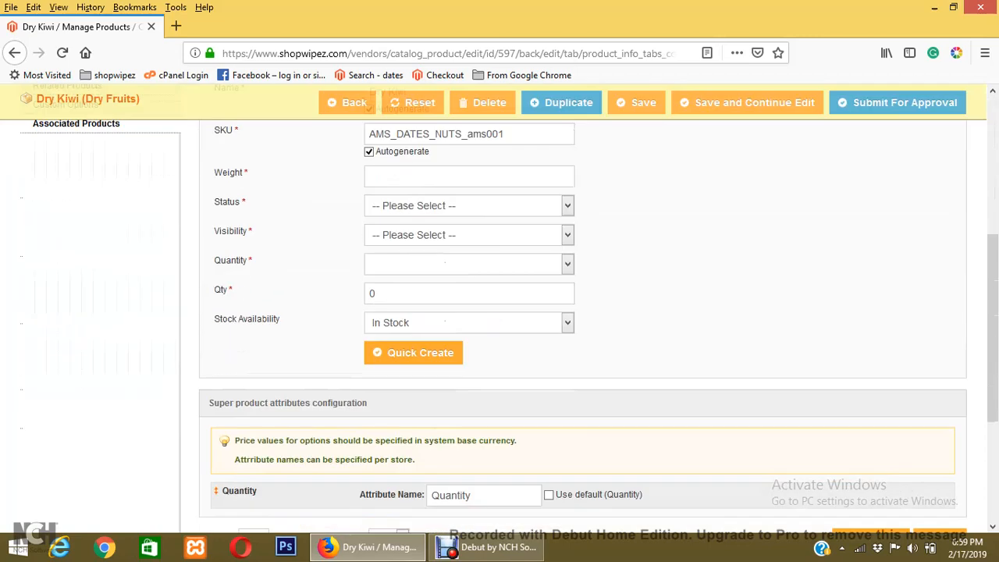
scroll(499, 312, down, 3)
scroll(500, 312, down, 1)
scroll(500, 312, up, 6)
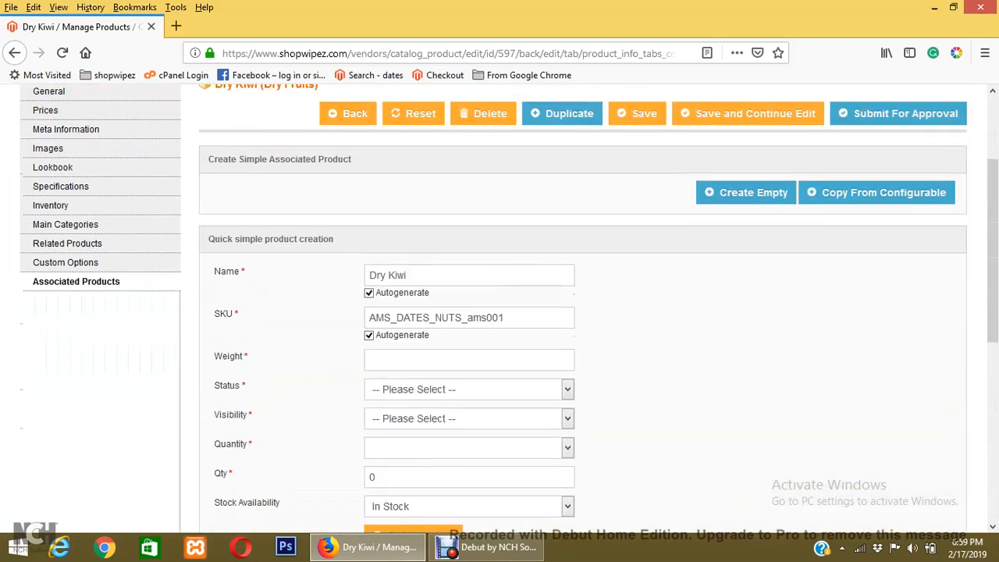
scroll(499, 313, up, 3)
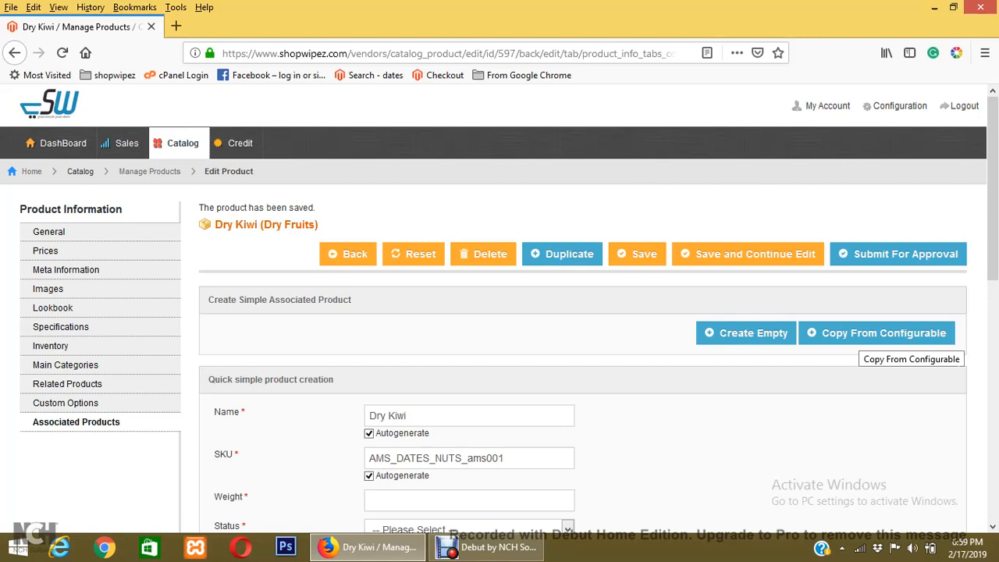
click(882, 336)
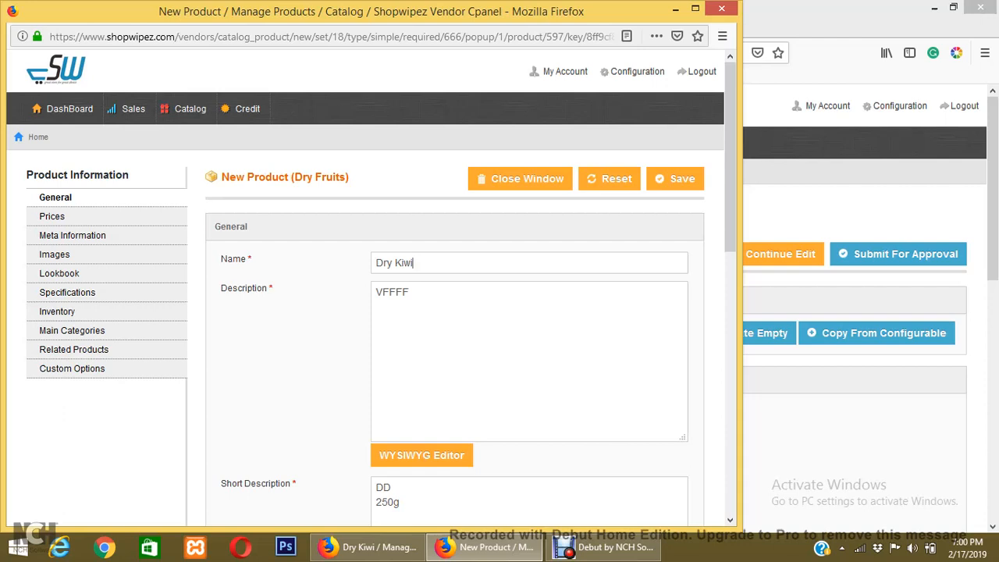
Append 250g to the simple product's name and set its weight to 250
text(250g)
scroll(449, 312, down, 6)
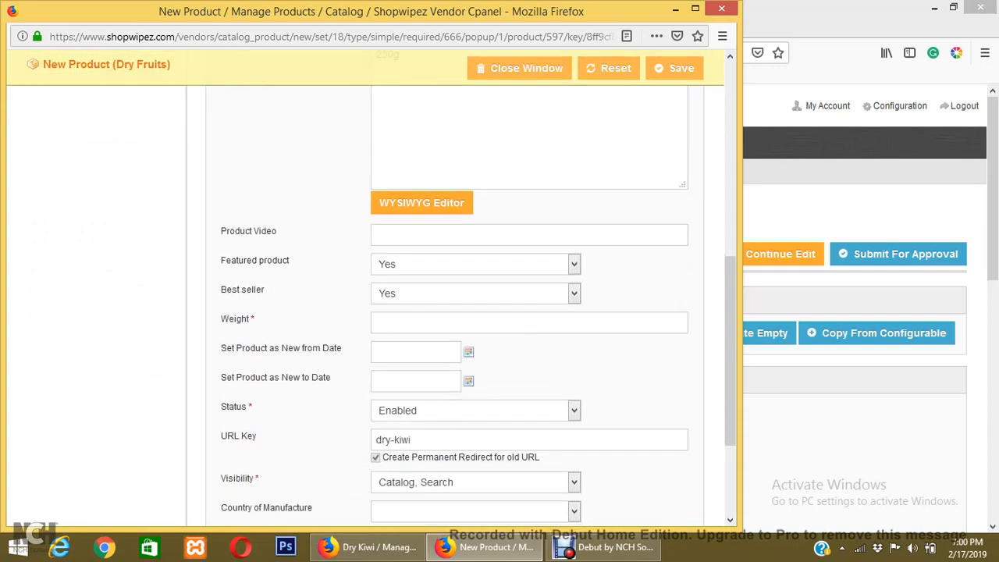
scroll(453, 312, down, 1)
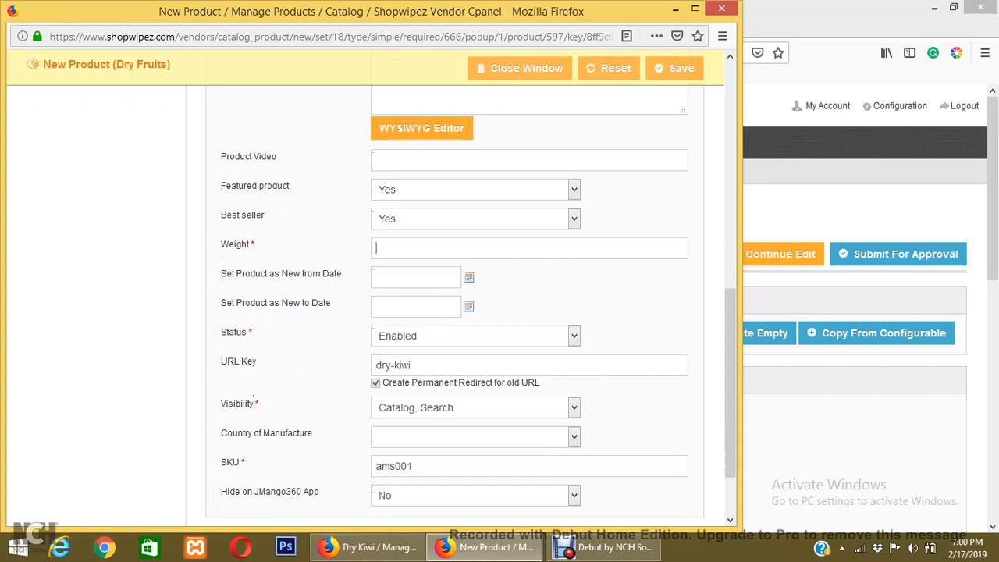
text(250)
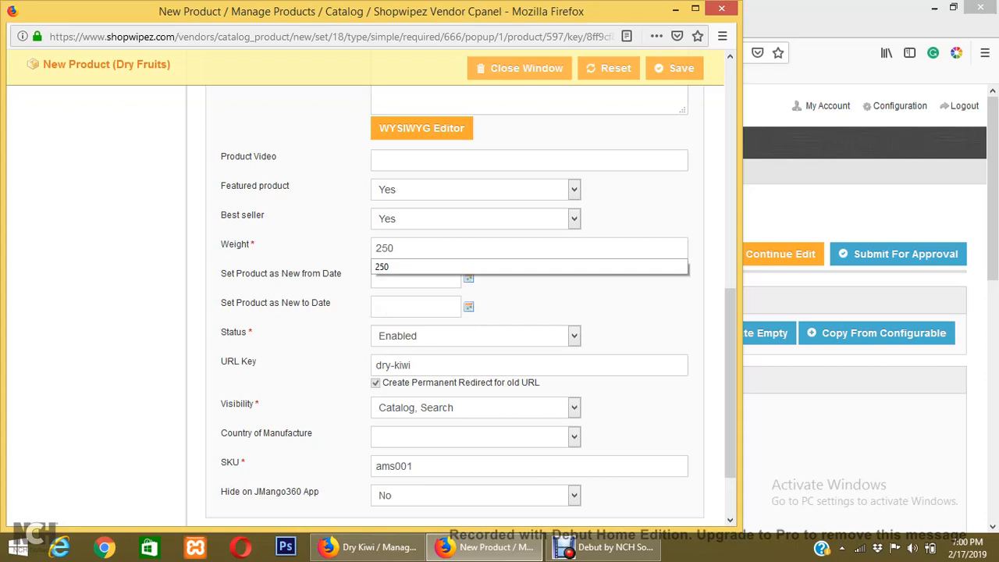
key(Tab)
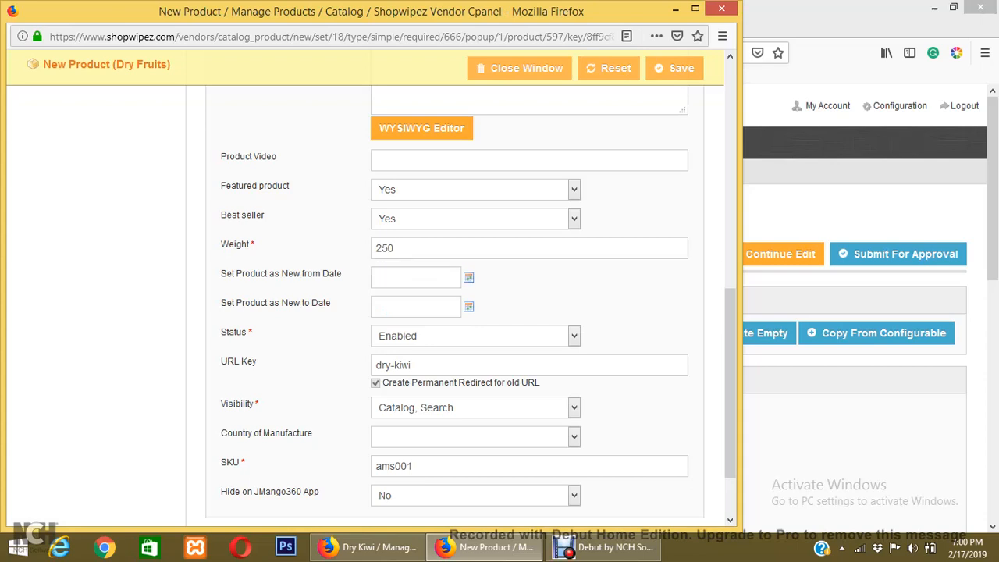
click(476, 407)
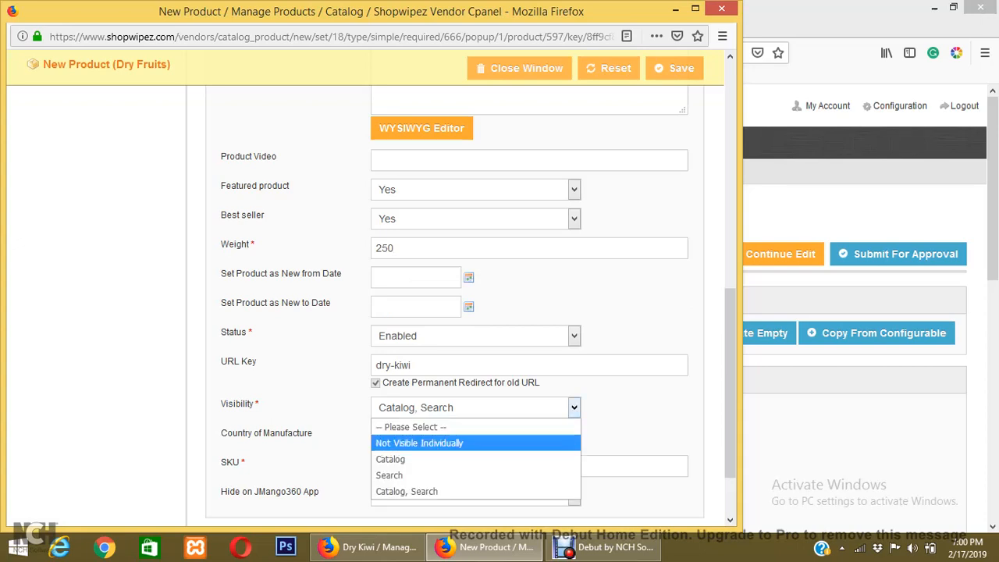
key(Return)
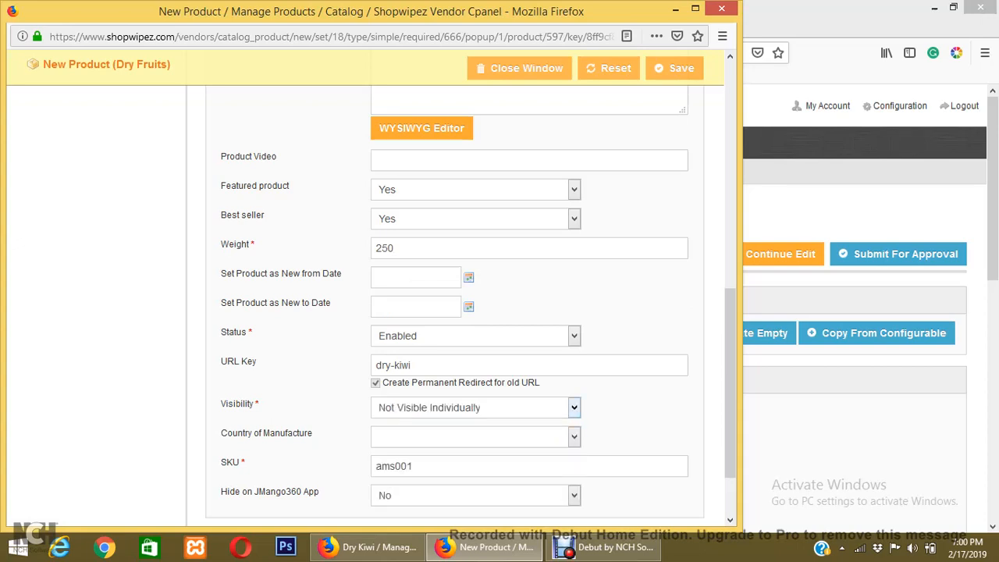
key(alt+Down)
key(Down)
key(Down)
key(Down)
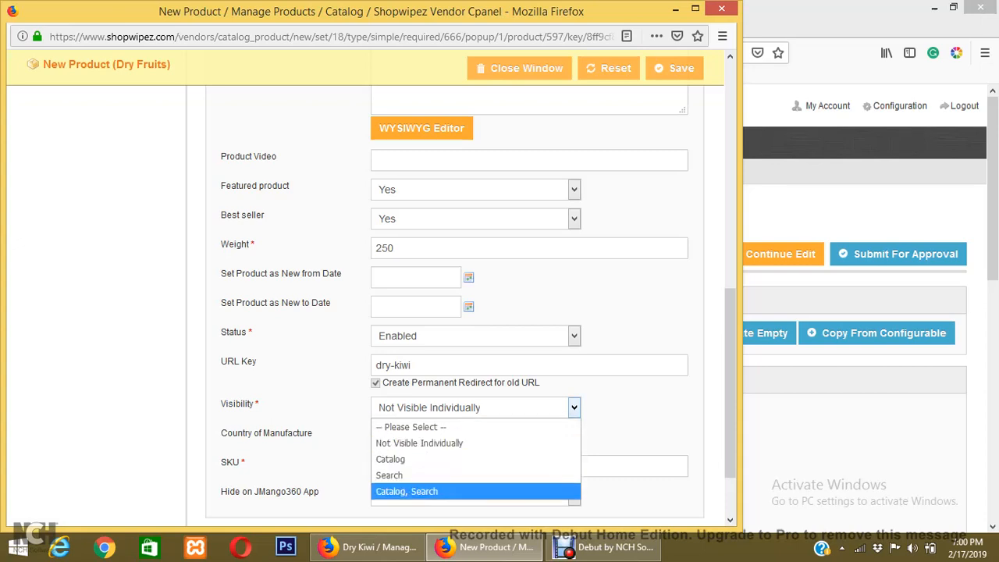
key(Return)
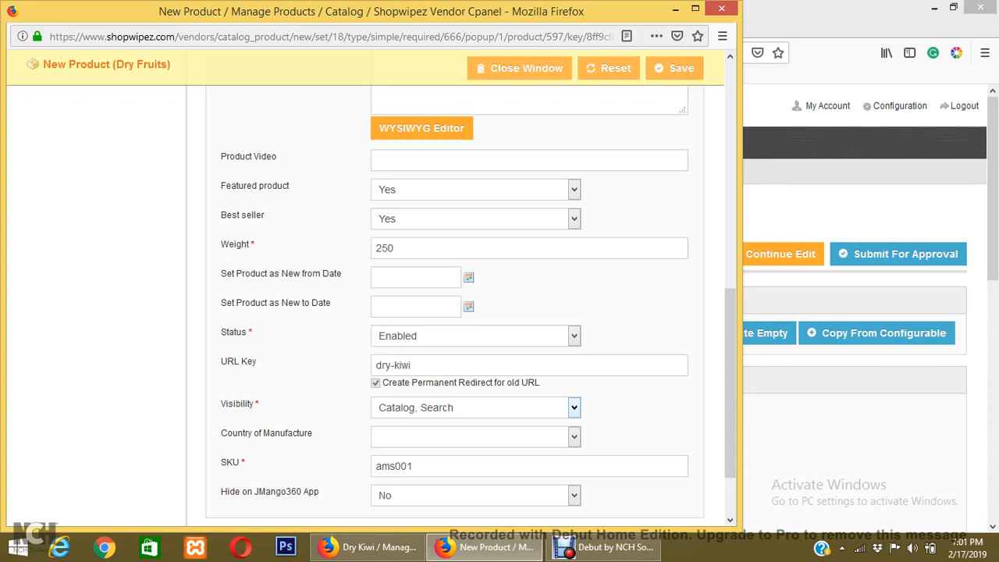
Set the simple product's visibility to Not Visible Individually and its SKU to ams00s1
click(573, 407)
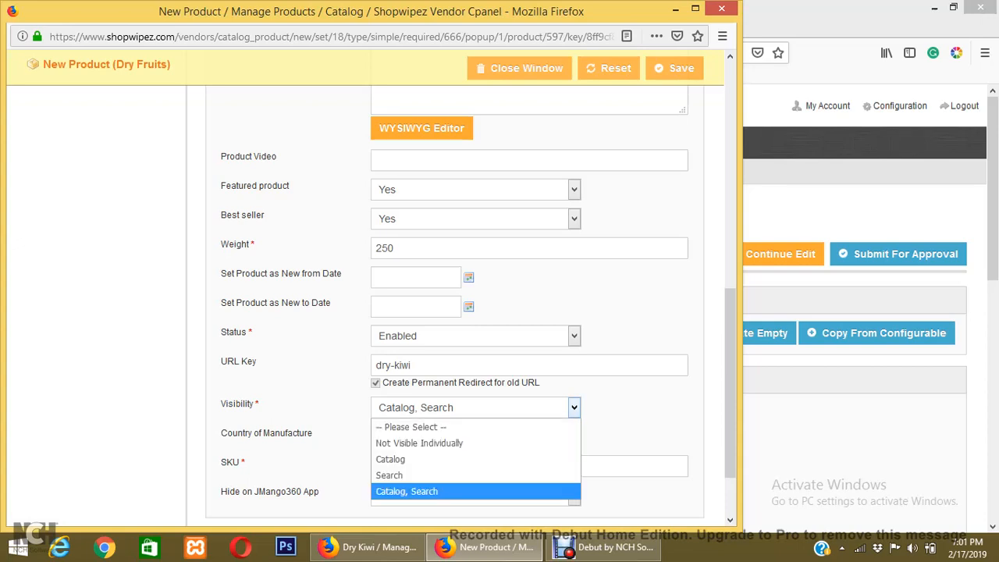
click(468, 444)
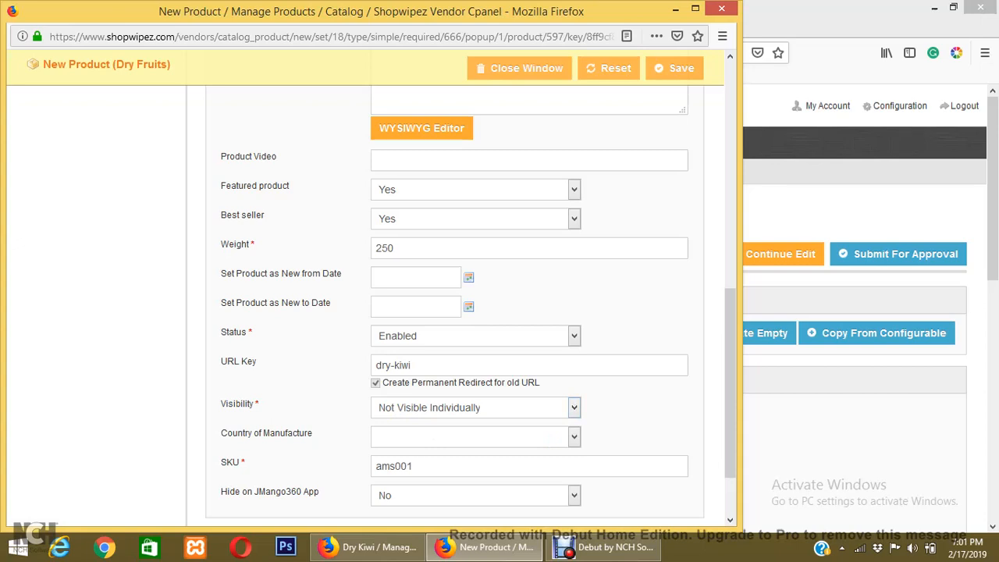
key(BackSpace)
key(BackSpace)
key(BackSpace)
key(BackSpace)
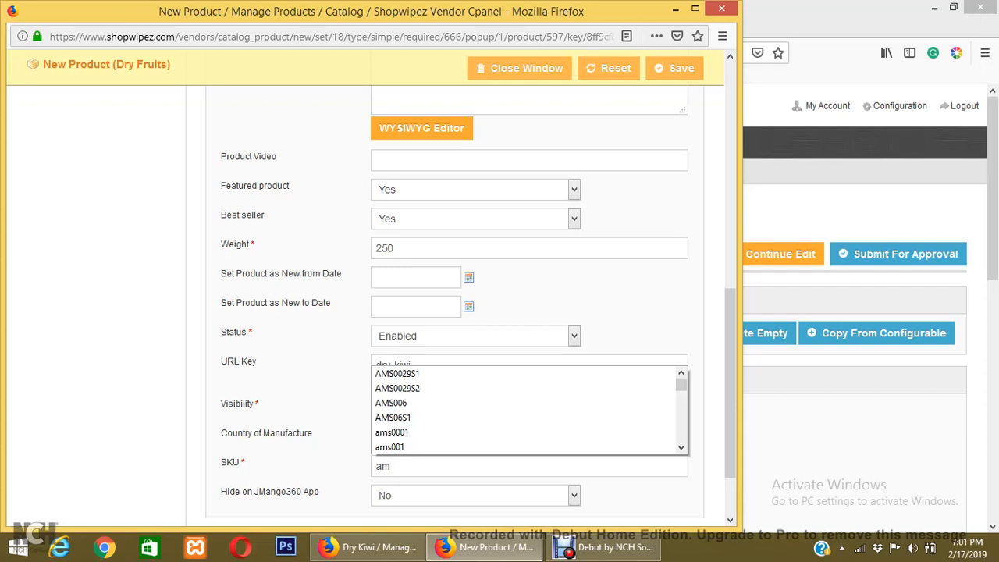
text(s001)
key(BackSpace)
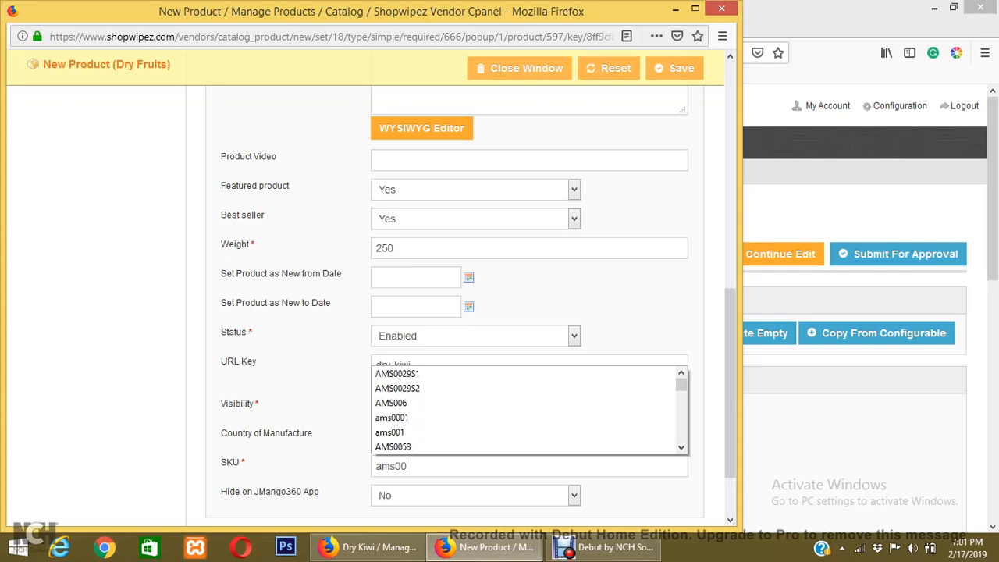
text(s1)
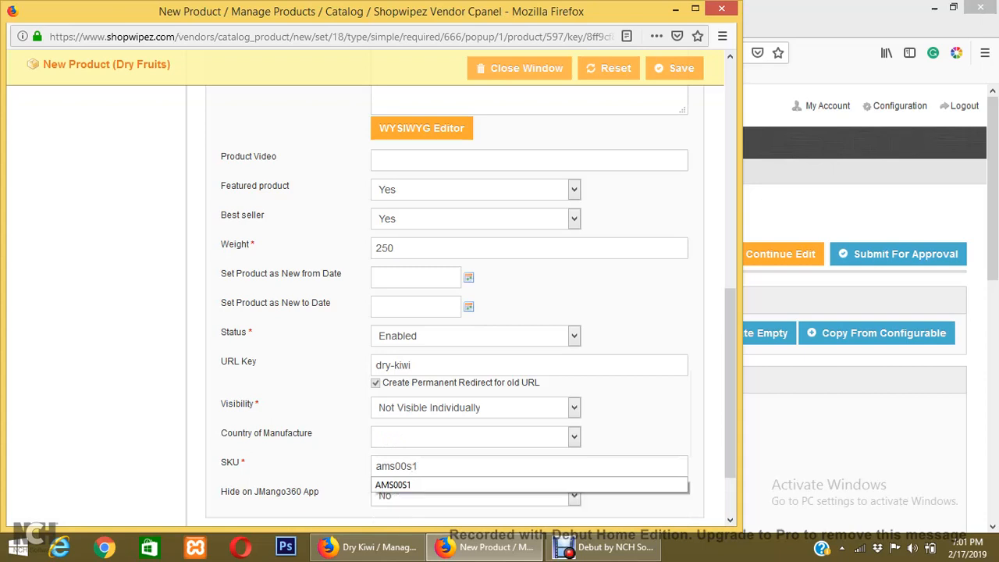
key(ctrl+a)
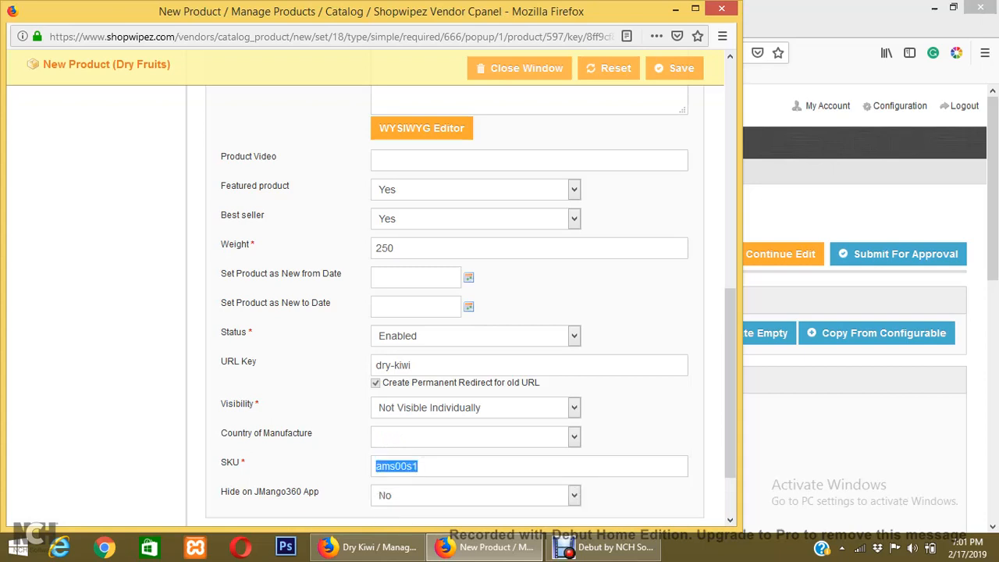
click(411, 466)
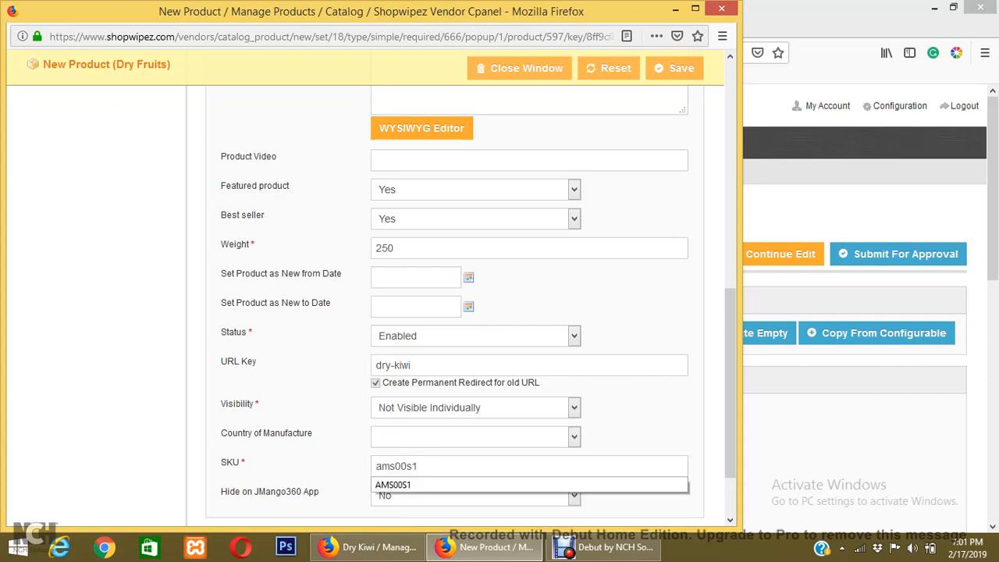
key(Escape)
Check the copied prices and upload second-slider-2.png and slider-1.png as product images
scroll(461, 312, up, 6)
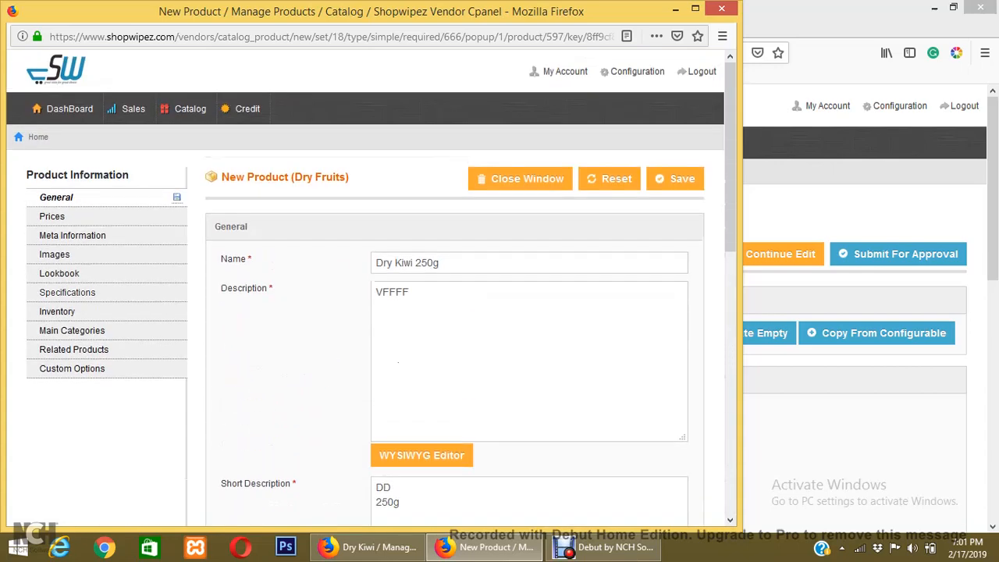
click(53, 216)
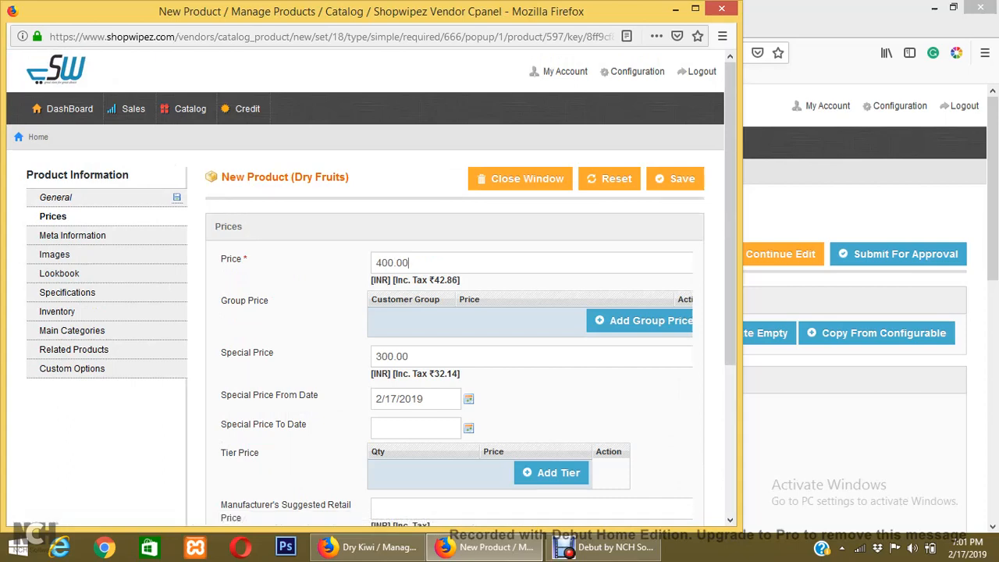
click(54, 255)
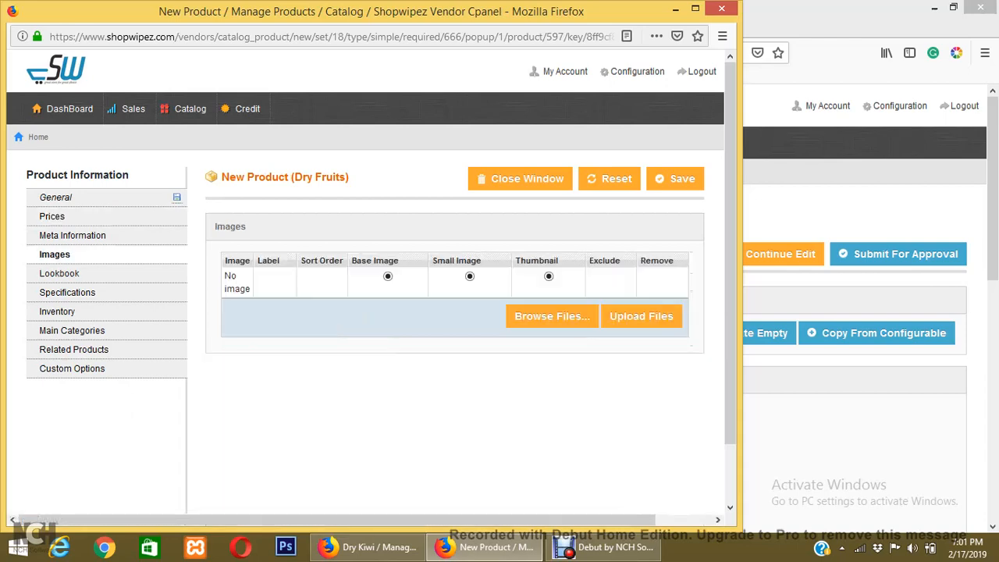
click(569, 320)
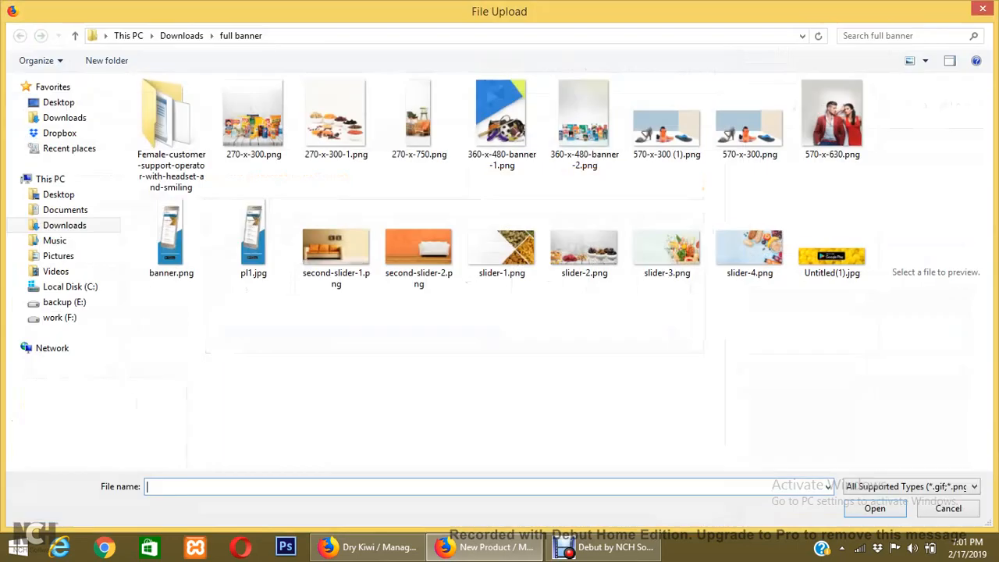
double_click(419, 248)
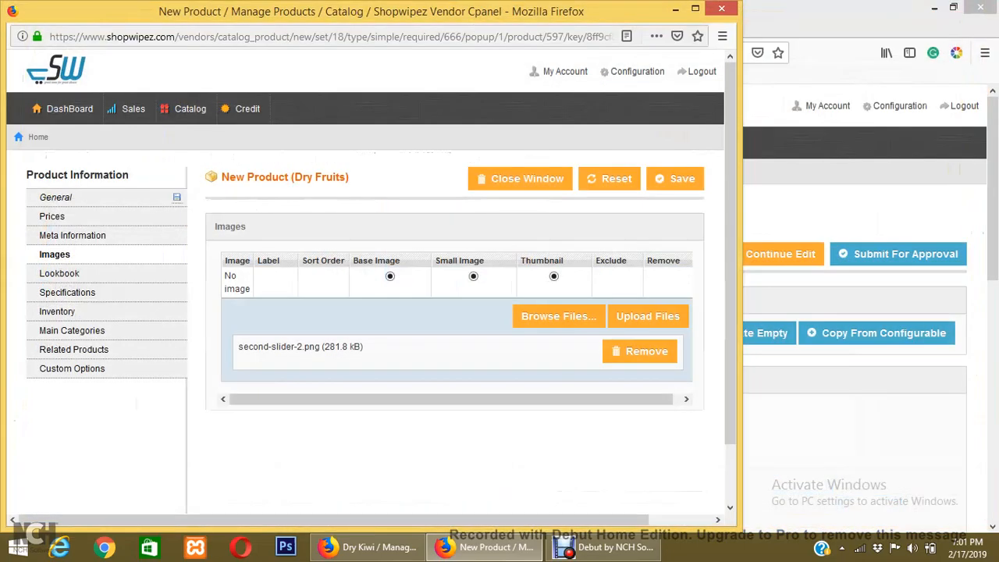
click(559, 316)
double_click(502, 248)
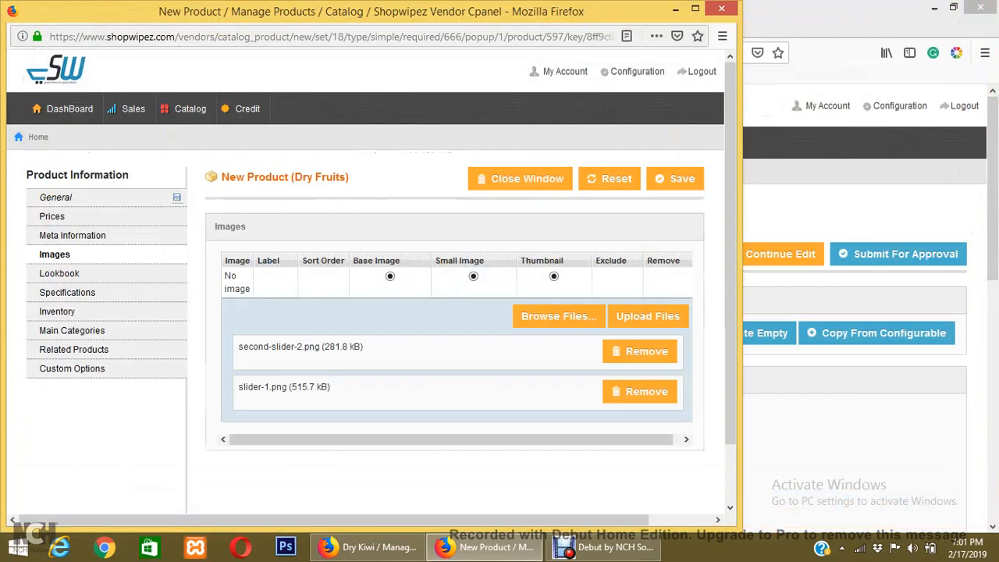
click(647, 316)
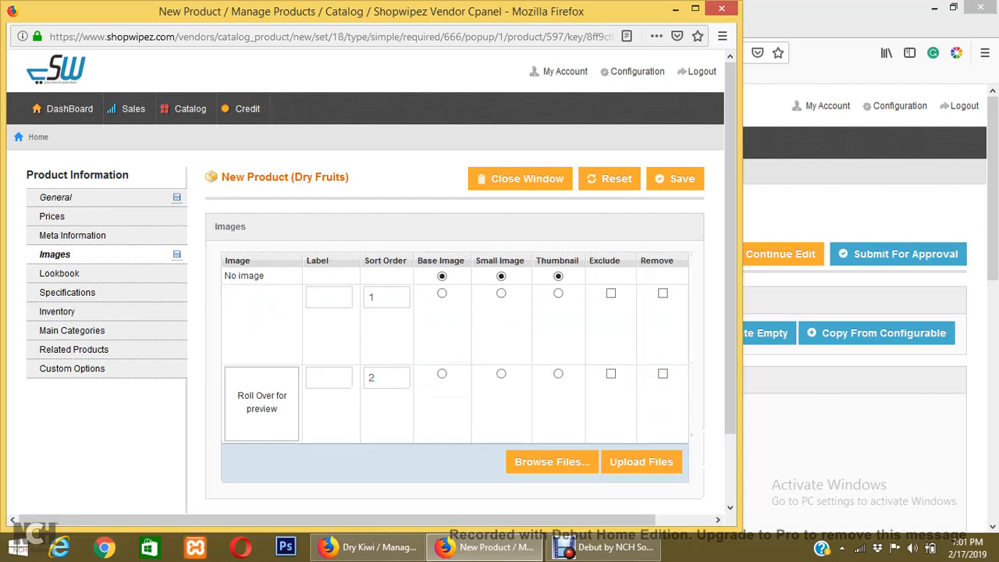
Assign the orange sofa picture as the base image, small image and thumbnail
mouse_move(262, 312)
click(441, 294)
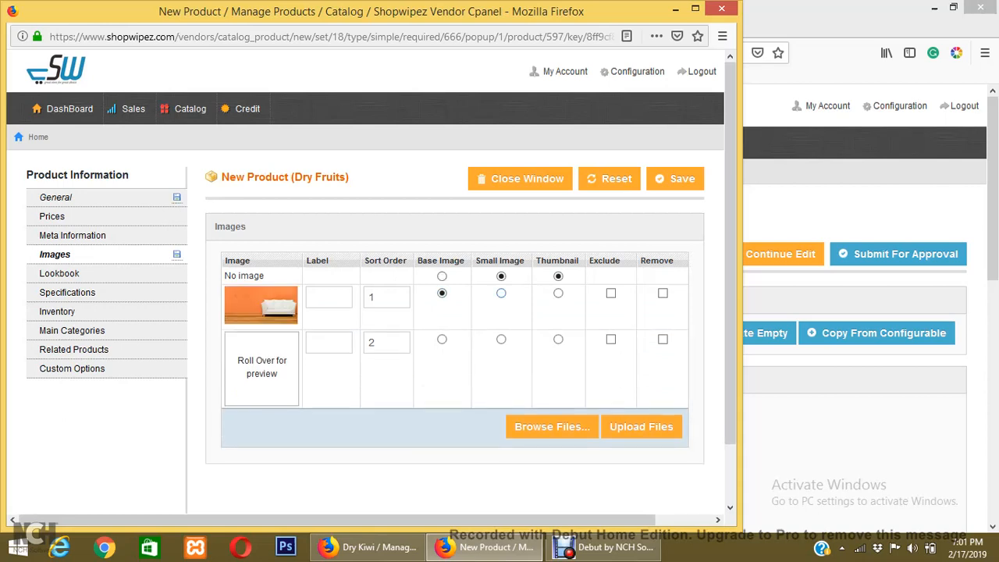
click(501, 294)
click(558, 294)
Set the Quantity specification of the simple product to 250 gm
click(67, 292)
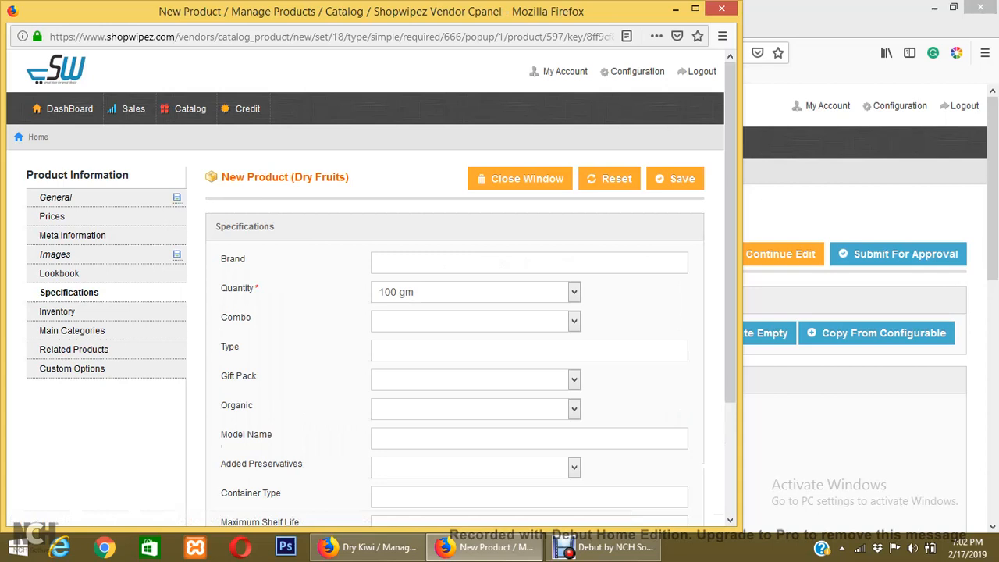
click(573, 291)
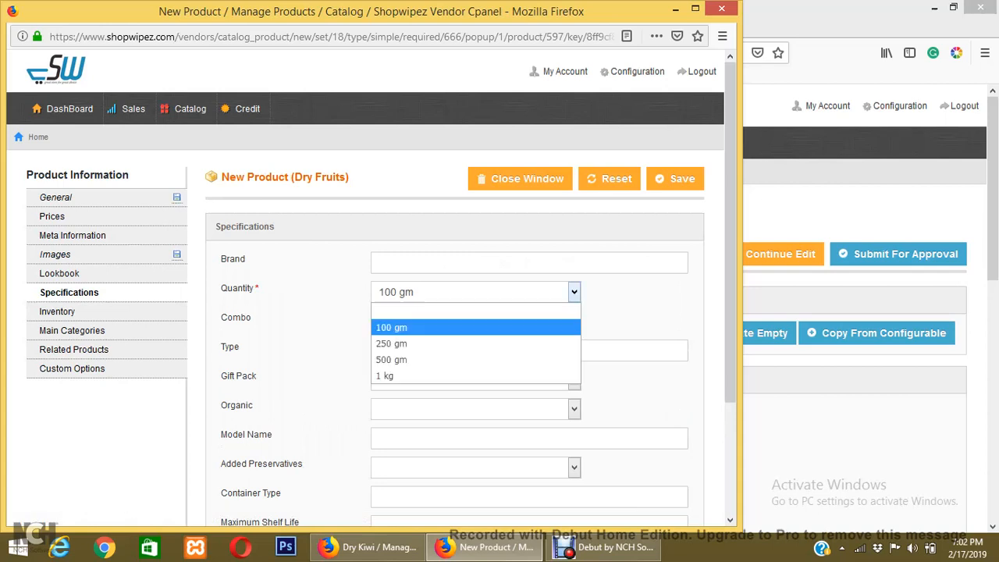
click(468, 343)
Set the inventory quantity to 1000 and the stock availability to In Stock
scroll(370, 304, down, 2)
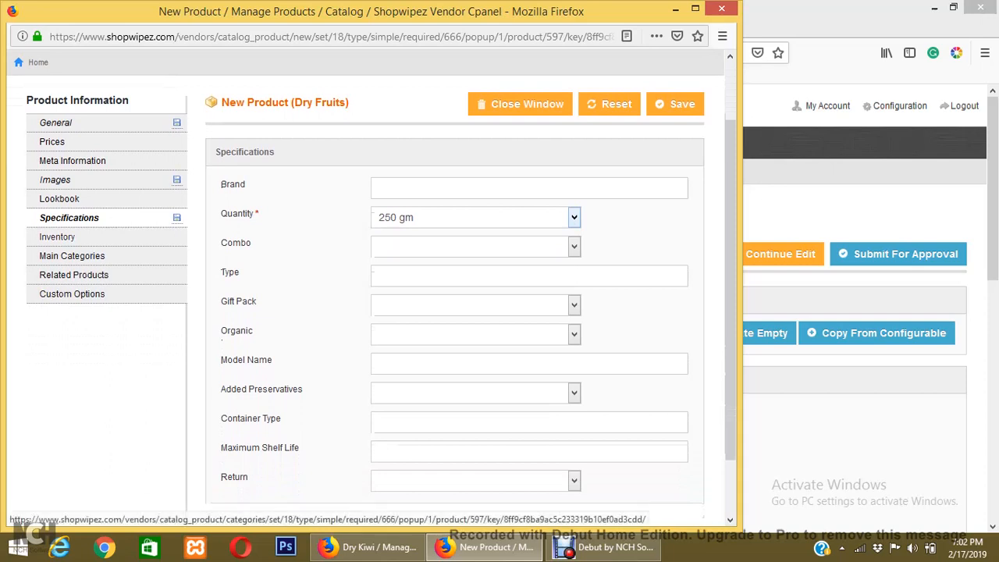
click(57, 236)
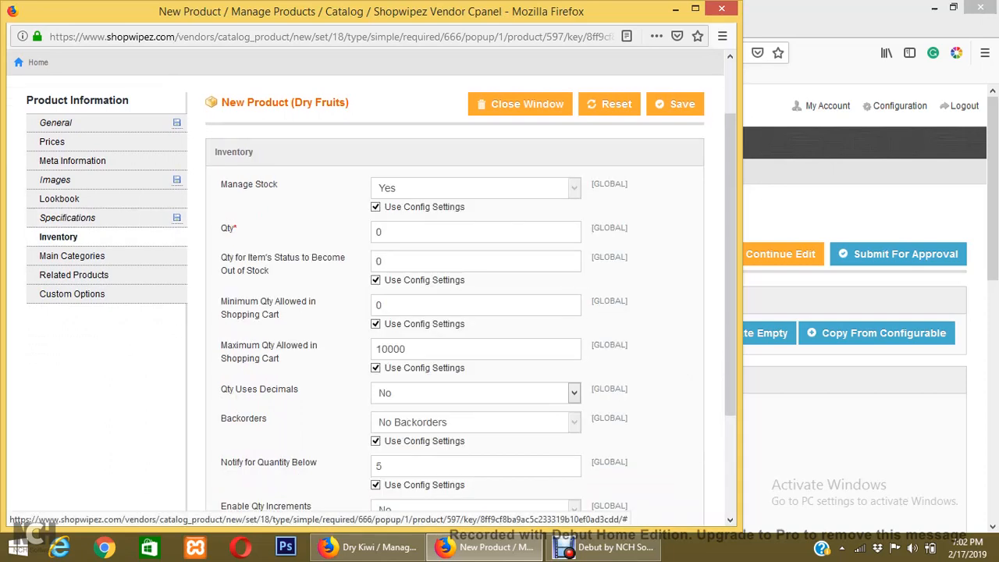
double_click(380, 232)
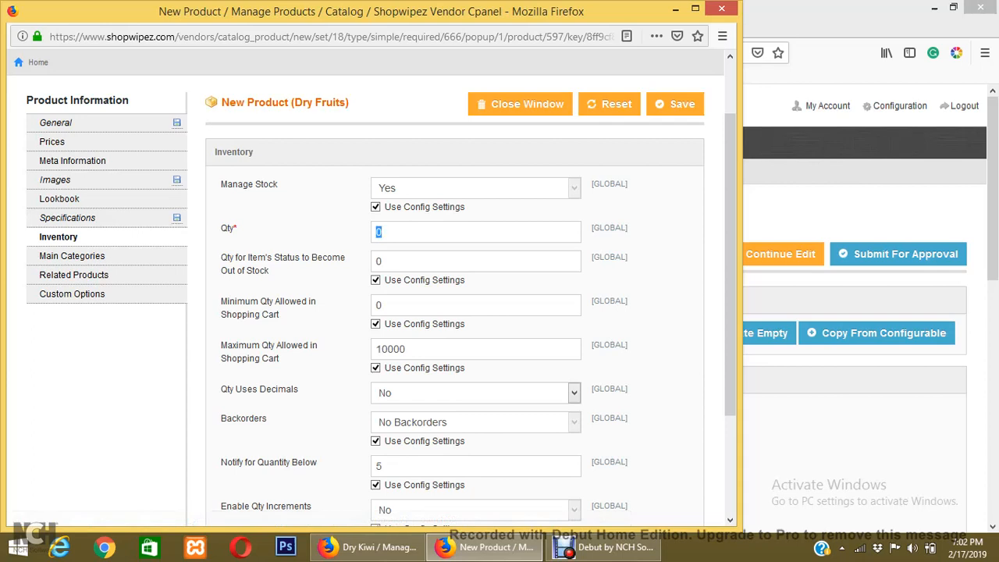
text(1000)
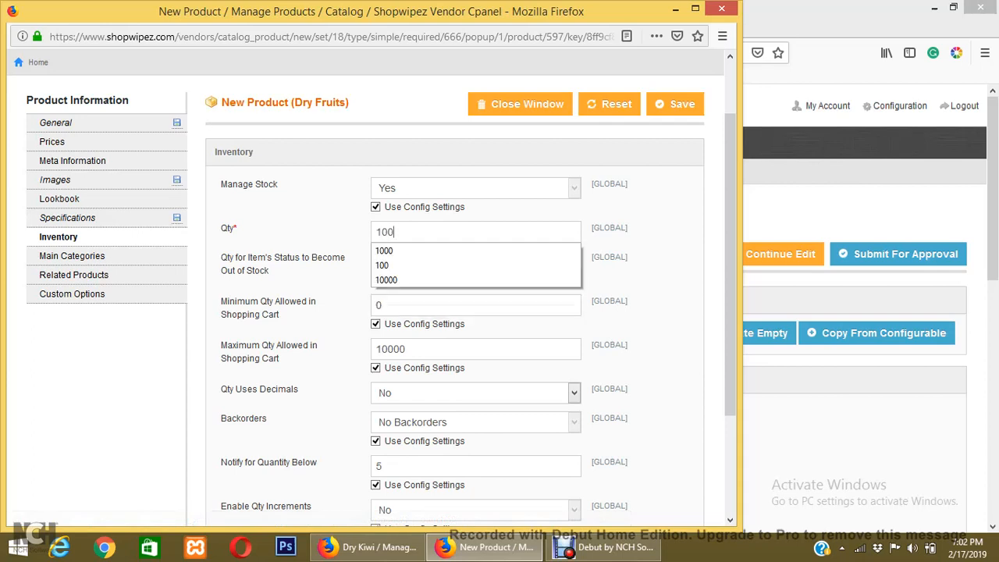
scroll(468, 312, down, 3)
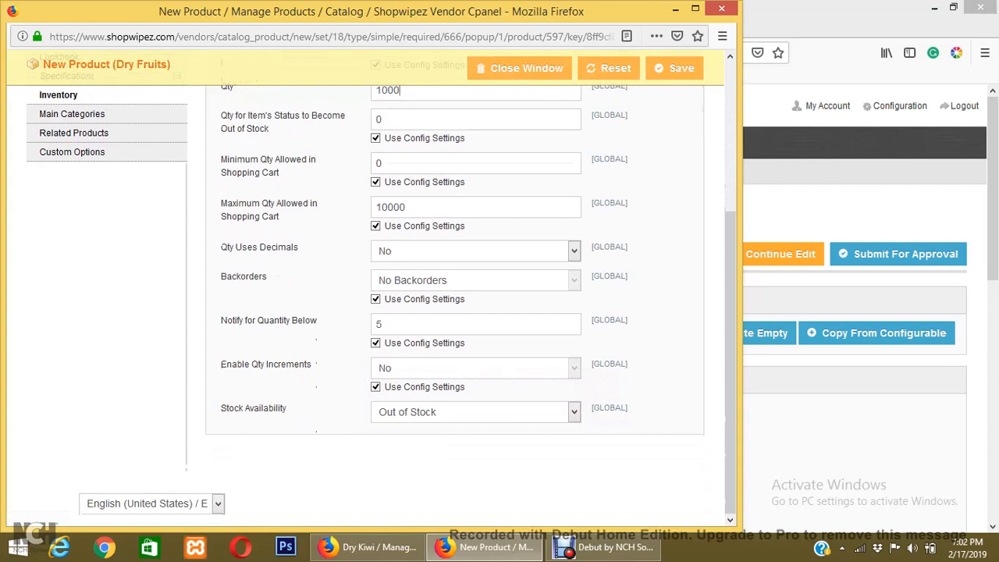
click(475, 412)
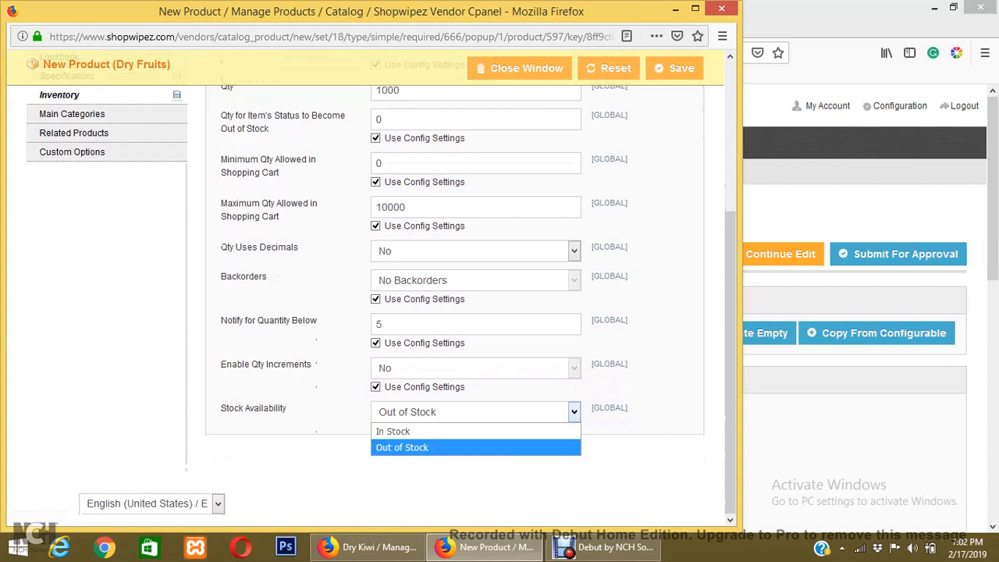
key(Return)
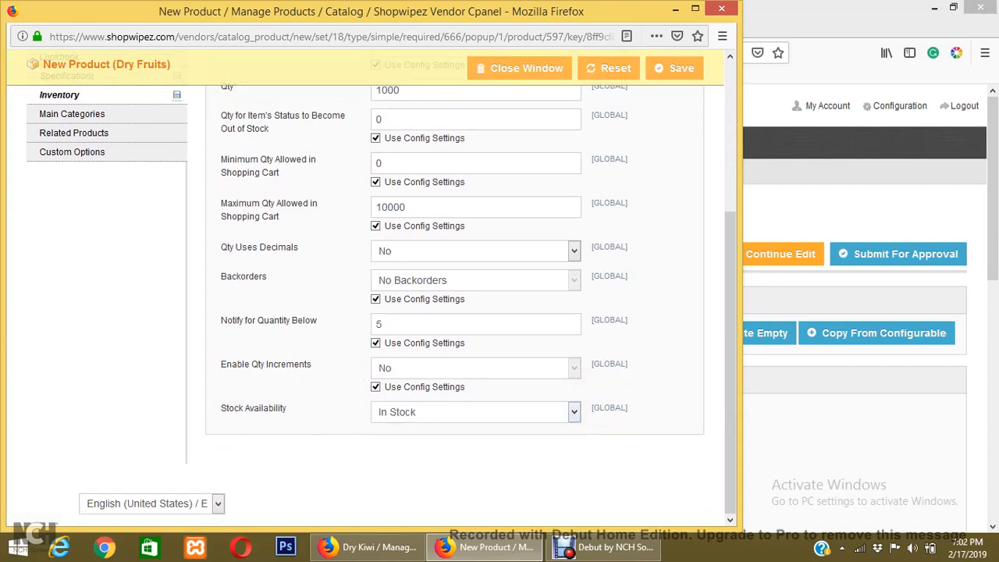
Assign the product to the Food Items category and its Dry Fruits & Nuts subcategory
scroll(452, 312, up, 5)
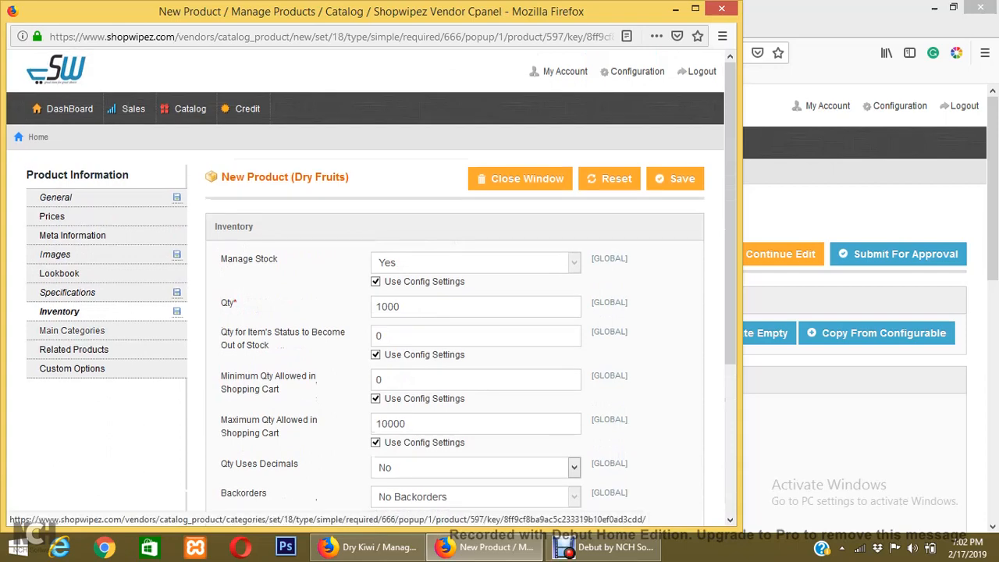
click(86, 332)
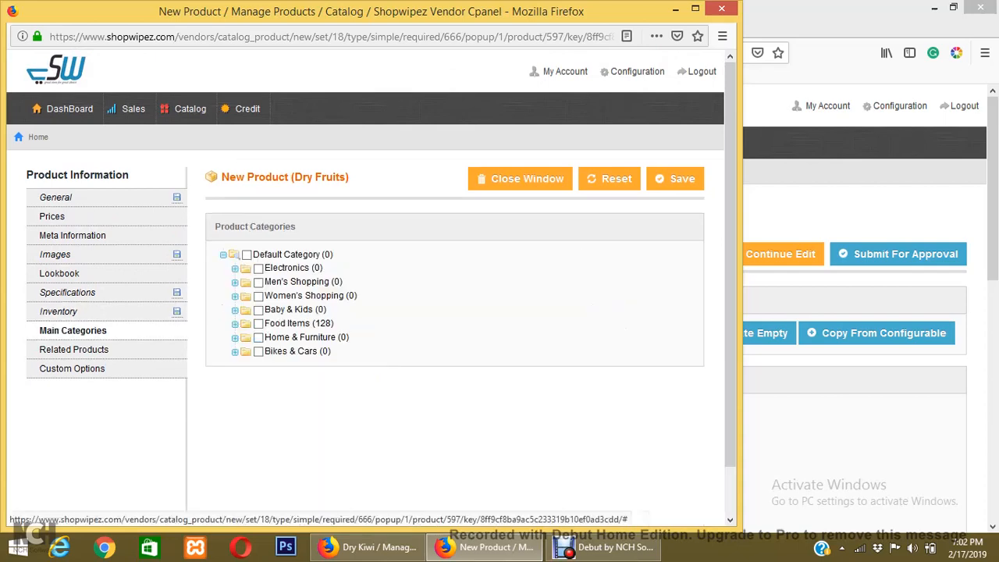
click(299, 323)
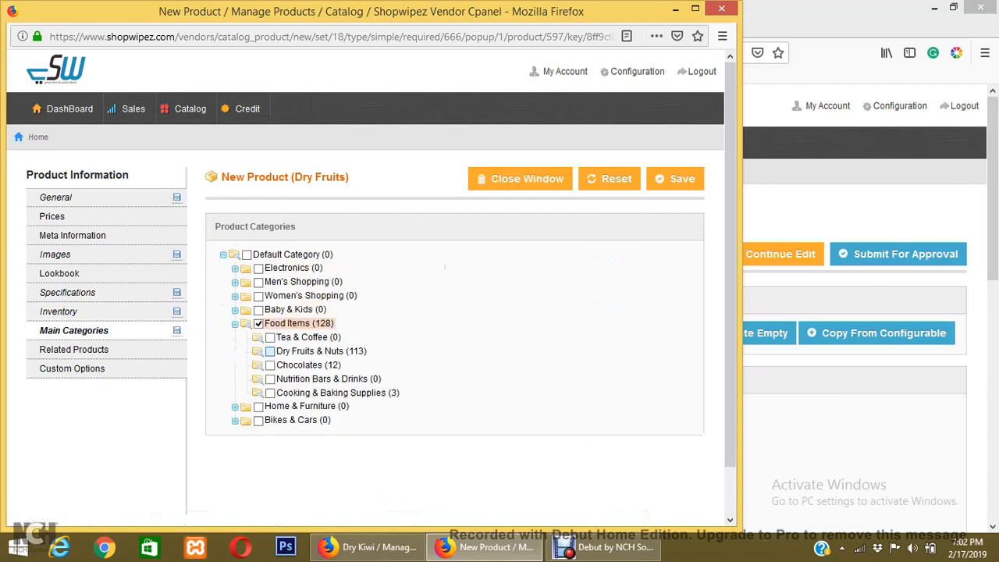
click(270, 351)
Select the configurable product Mabroom Saudi as a related product and submit the simple product for saving
click(74, 349)
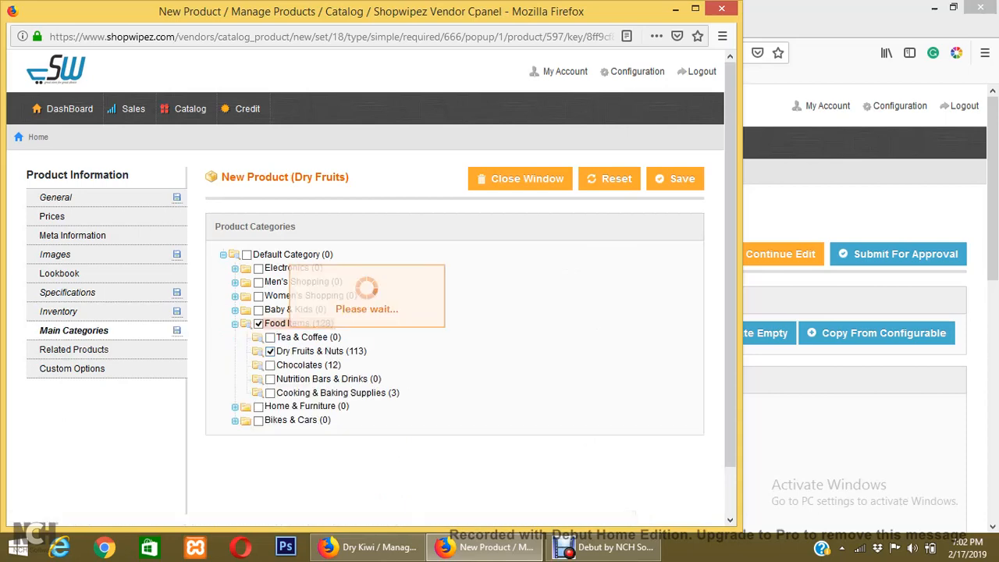
scroll(452, 312, down, 3)
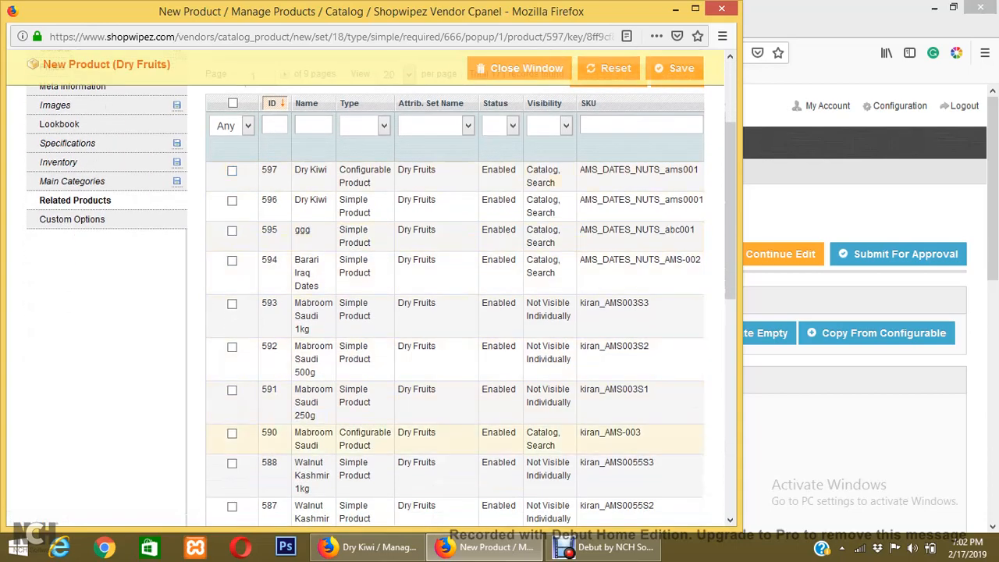
scroll(453, 429, up, 3)
scroll(232, 444, down, 4)
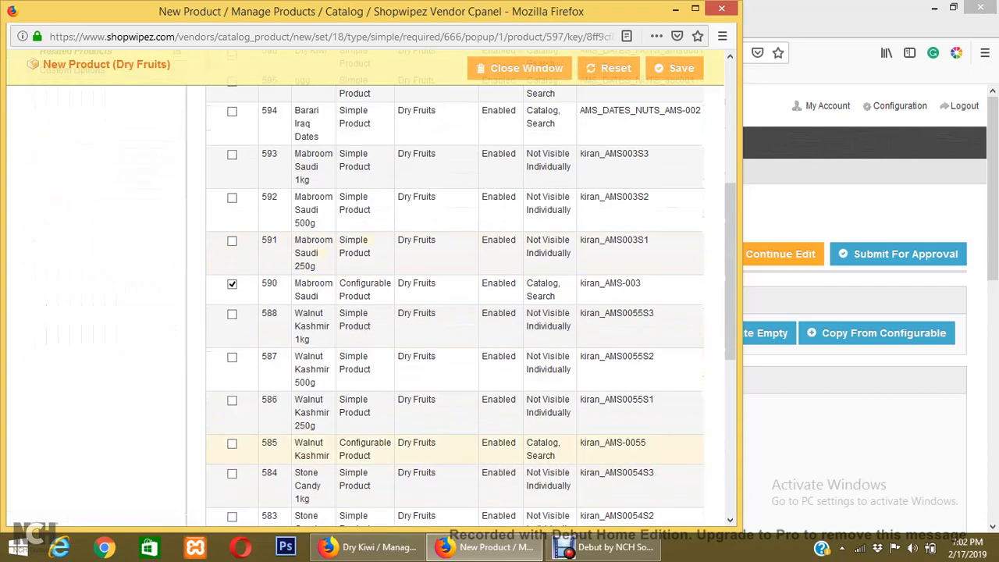
scroll(232, 443, up, 5)
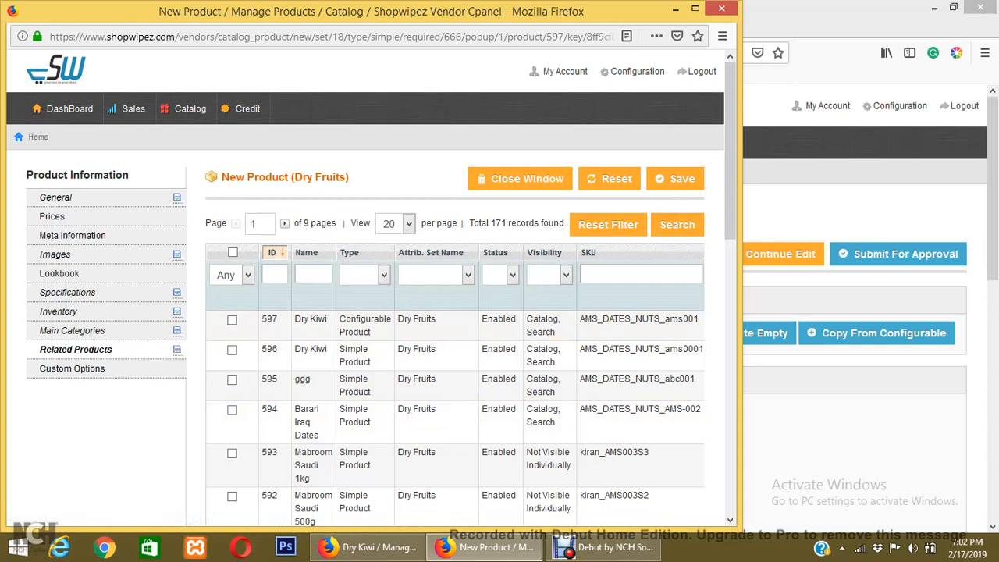
click(675, 178)
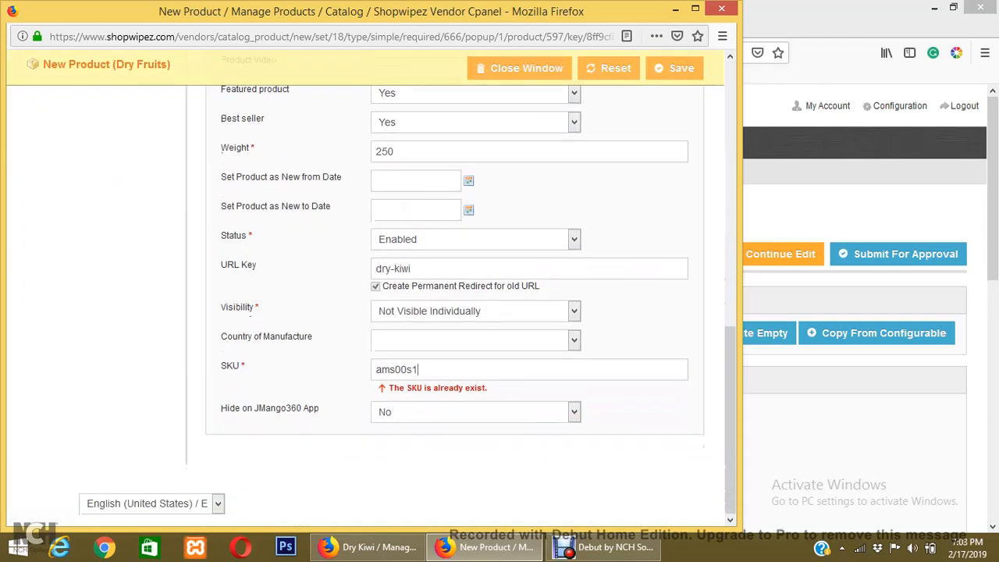
Change the simple product's SKU to ams00ss1
key(BackSpace)
key(BackSpace)
key(BackSpace)
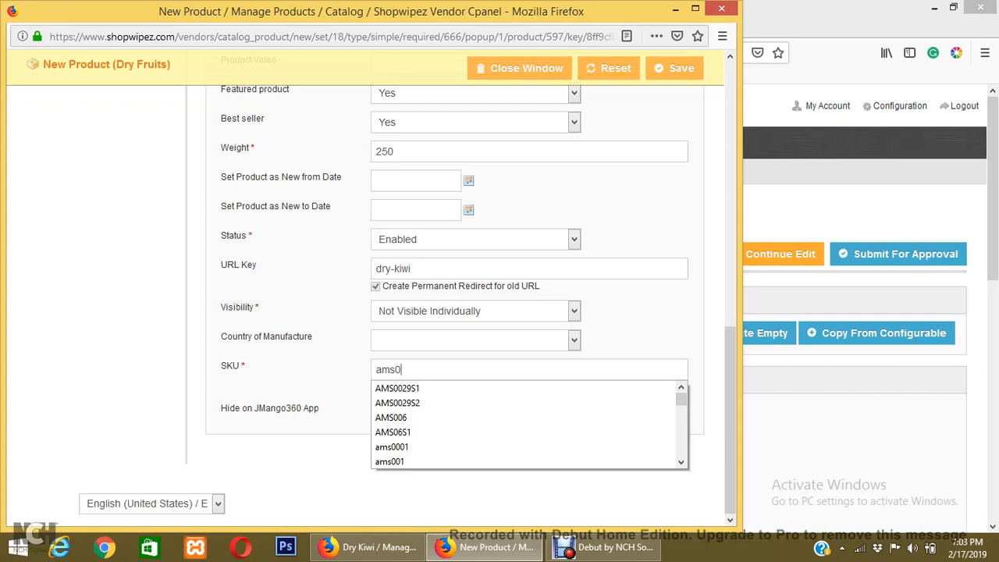
key(BackSpace)
text(00)
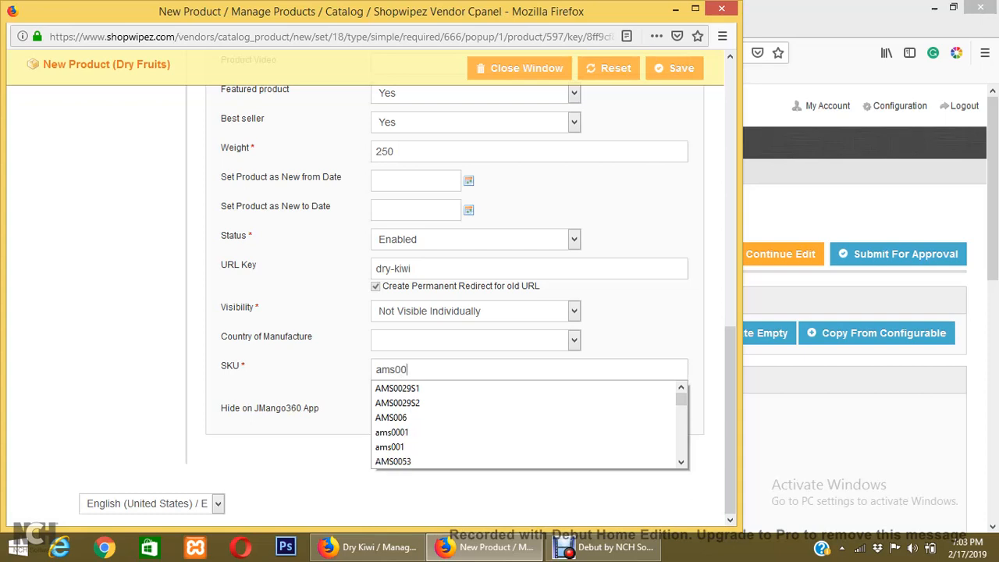
text(ss1)
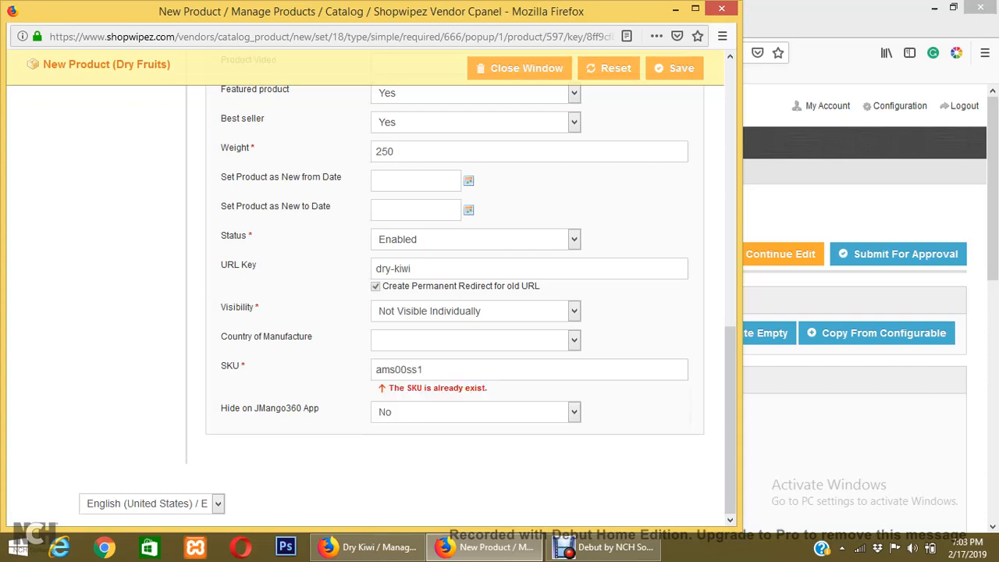
Save the 250g simple product and check its entry in the configurable product's associated products list
scroll(365, 289, up, 10)
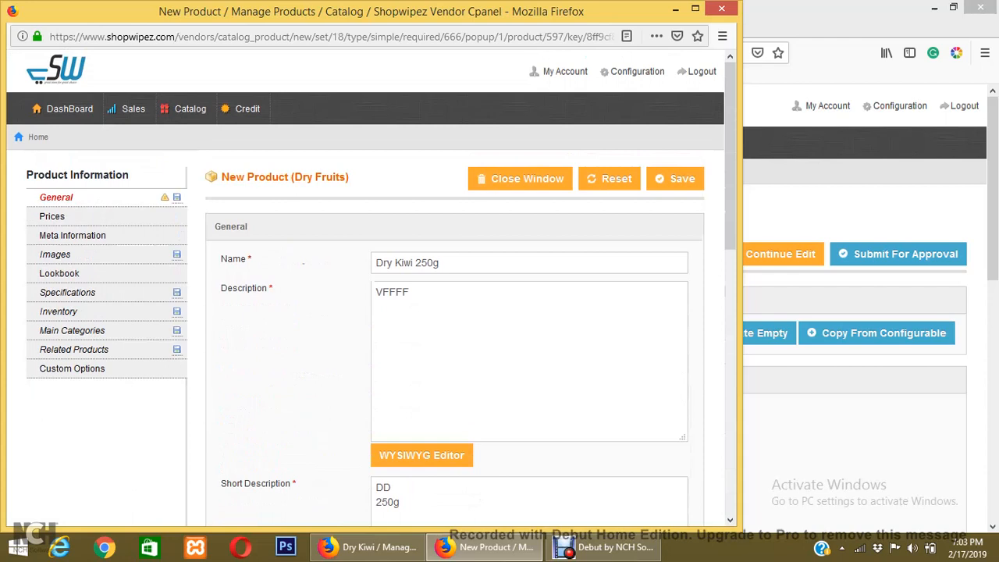
click(674, 179)
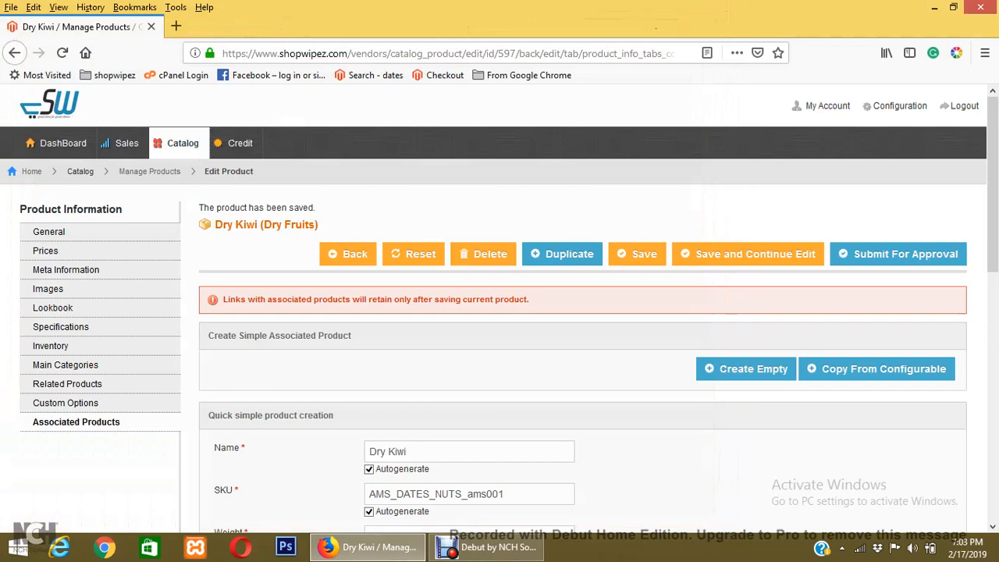
scroll(500, 320, down, 5)
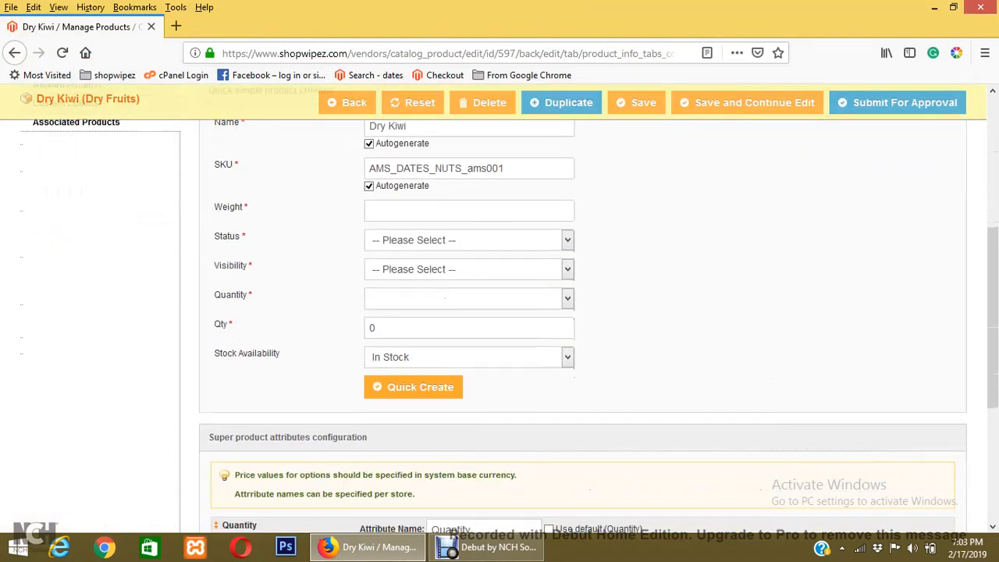
scroll(582, 312, down, 2)
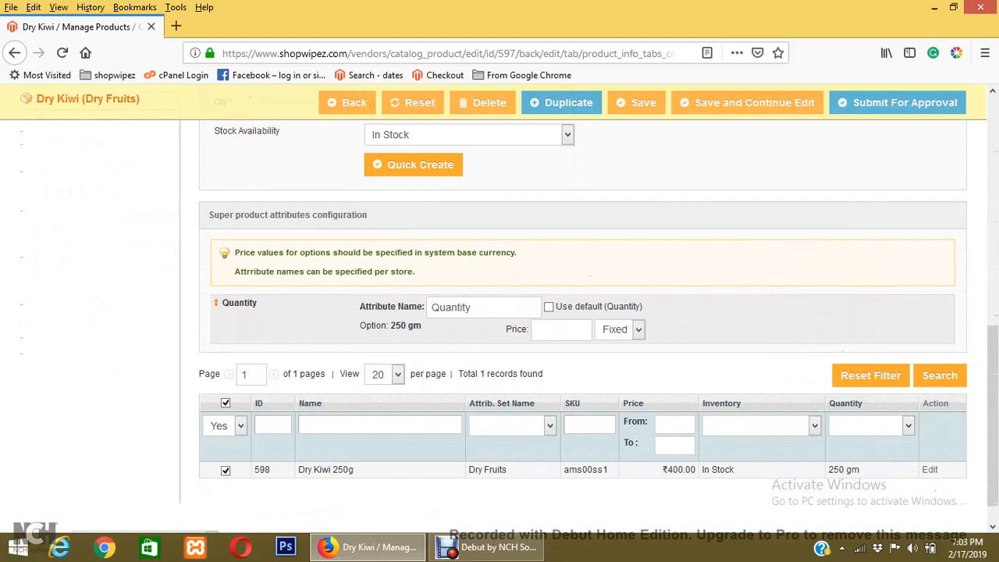
scroll(499, 312, up, 10)
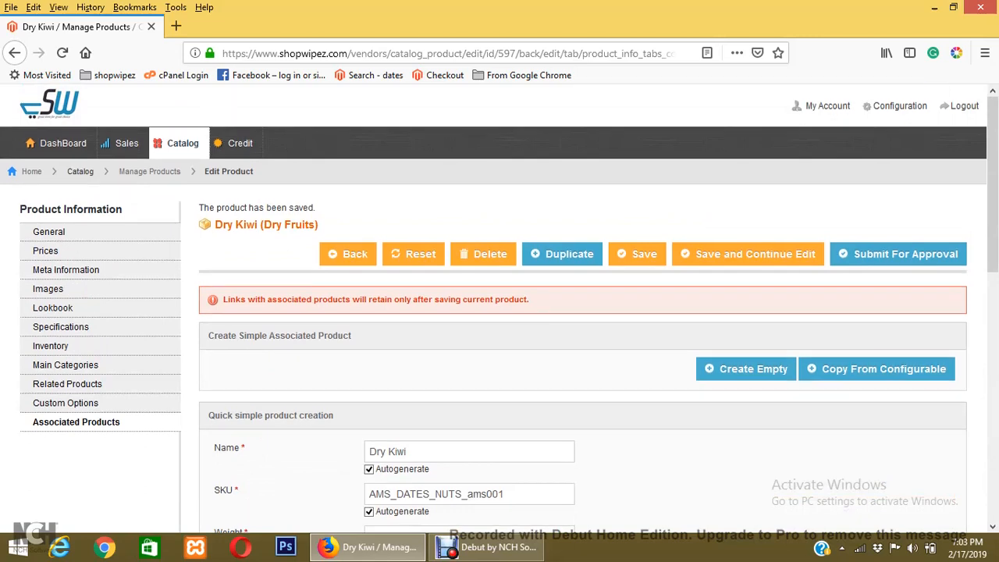
Create another simple associated product by copying from the configurable one and name it Dry Kiwi 500g
click(876, 369)
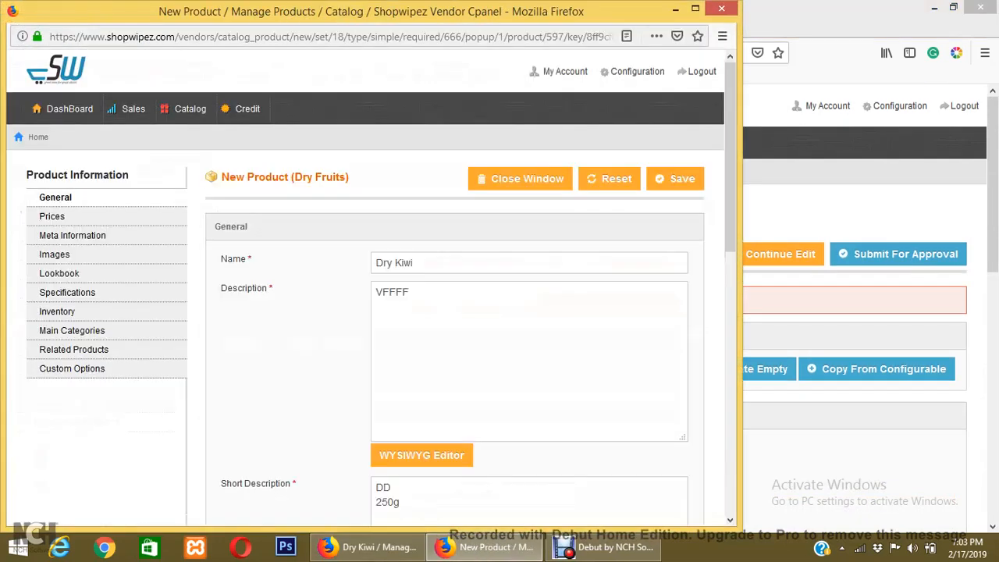
text(5)
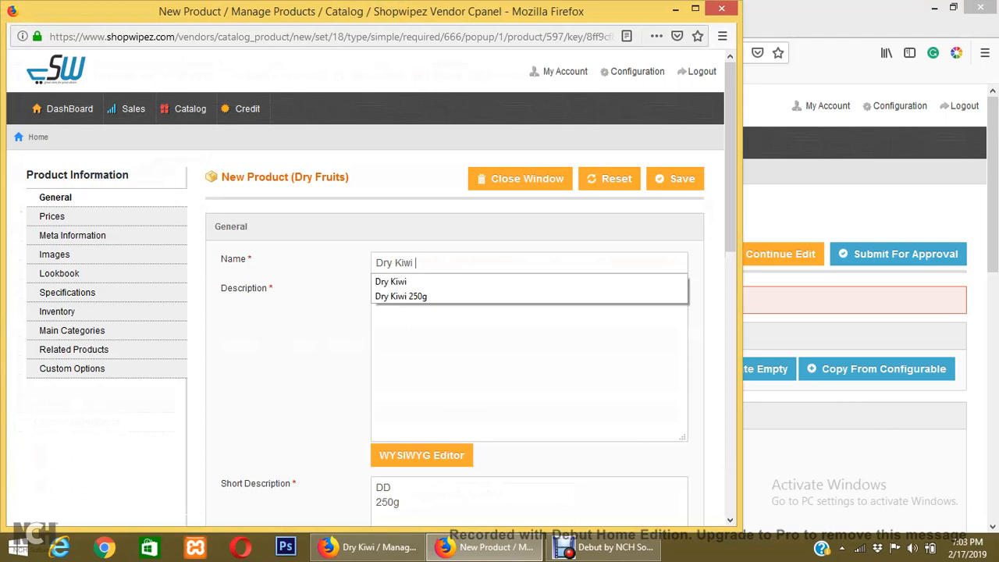
text(00)
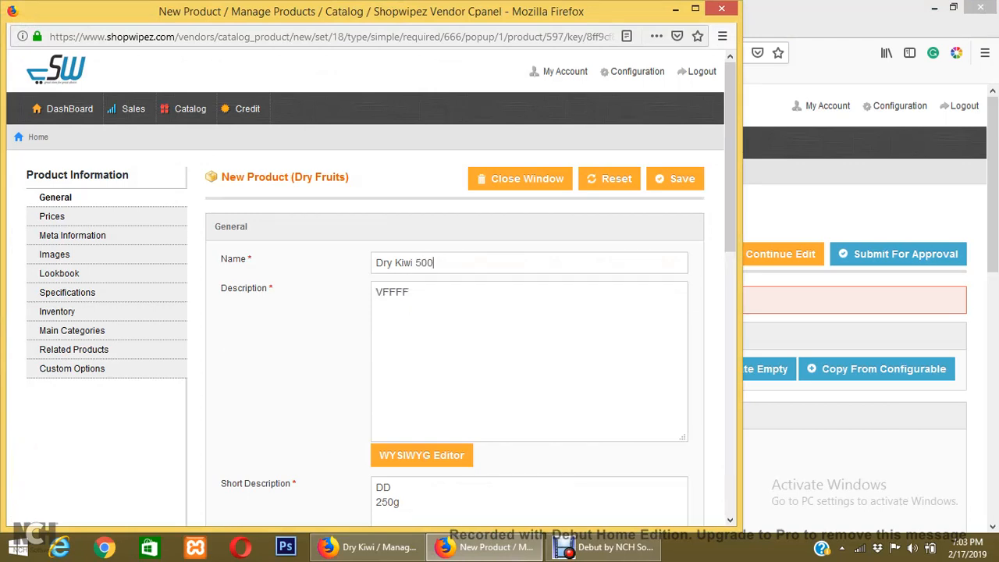
text(g)
Remove the 250g line from the short description and set the product's weight to 500
scroll(367, 312, down, 2)
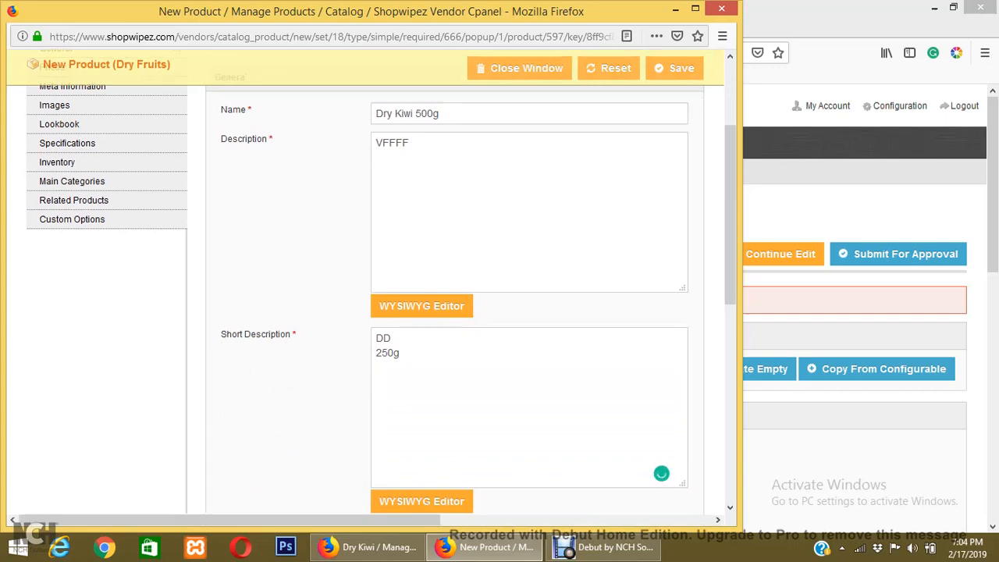
key(BackSpace)
key(BackSpace)
key(BackSpace)
key(BackSpace)
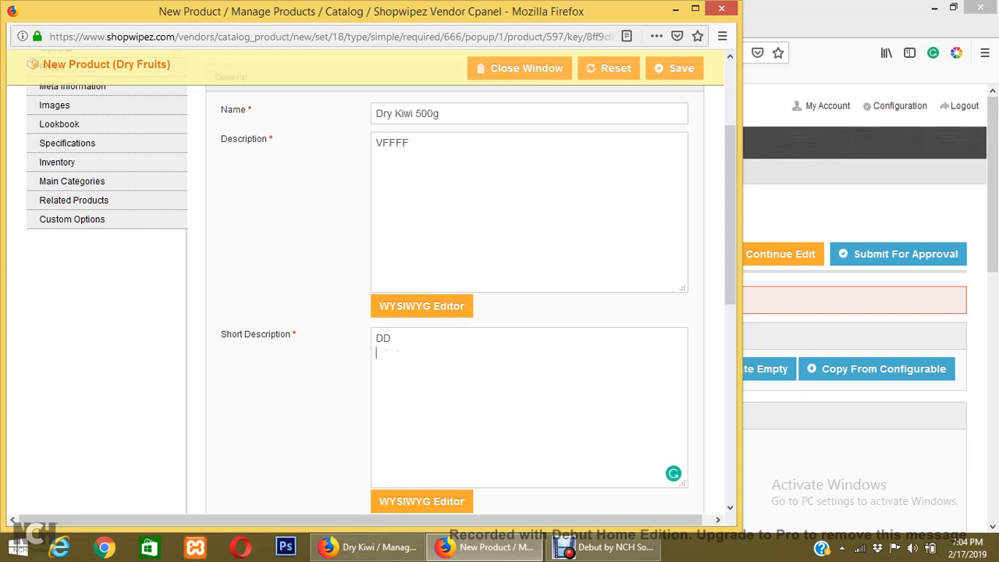
scroll(461, 296, down, 3)
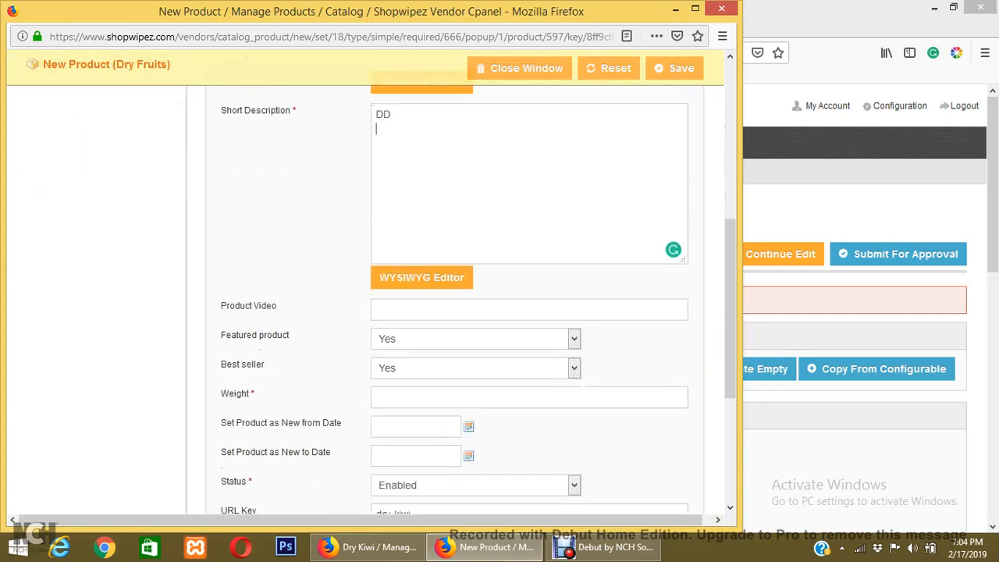
click(437, 397)
text(500)
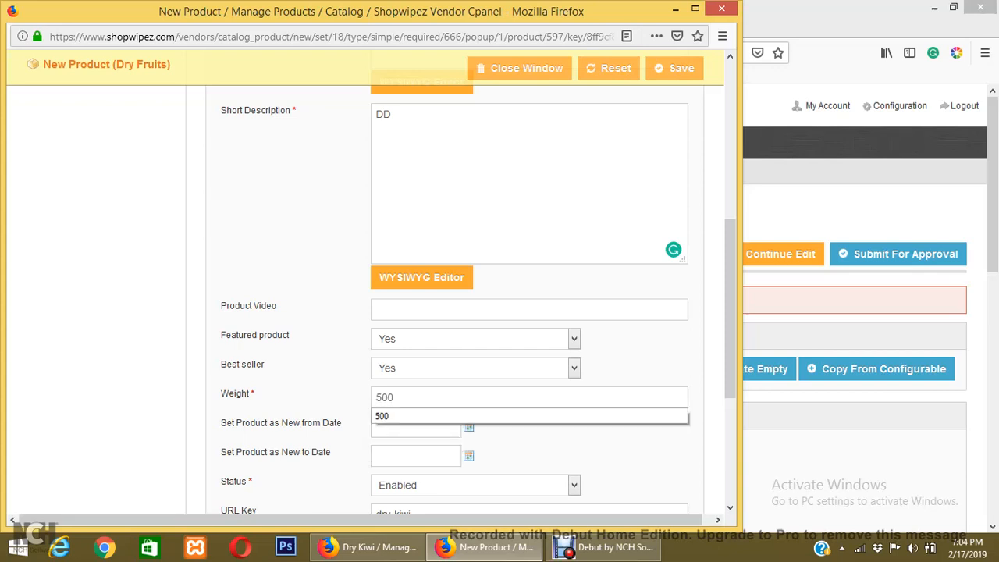
key(Escape)
Set the 500g product's visibility to Not Visible Individually, leaving its status as Enabled
scroll(460, 296, down, 1)
scroll(461, 296, down, 1)
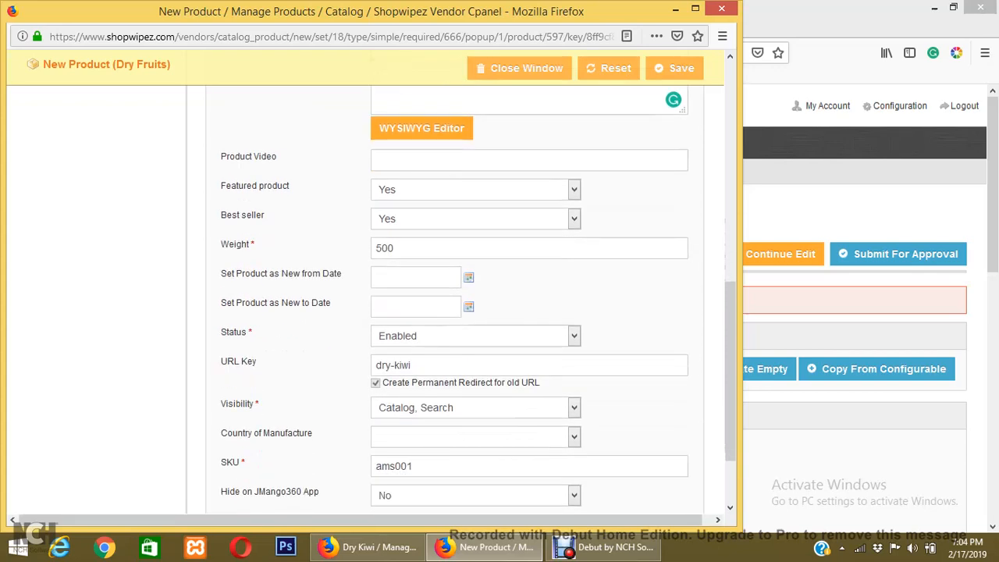
click(476, 336)
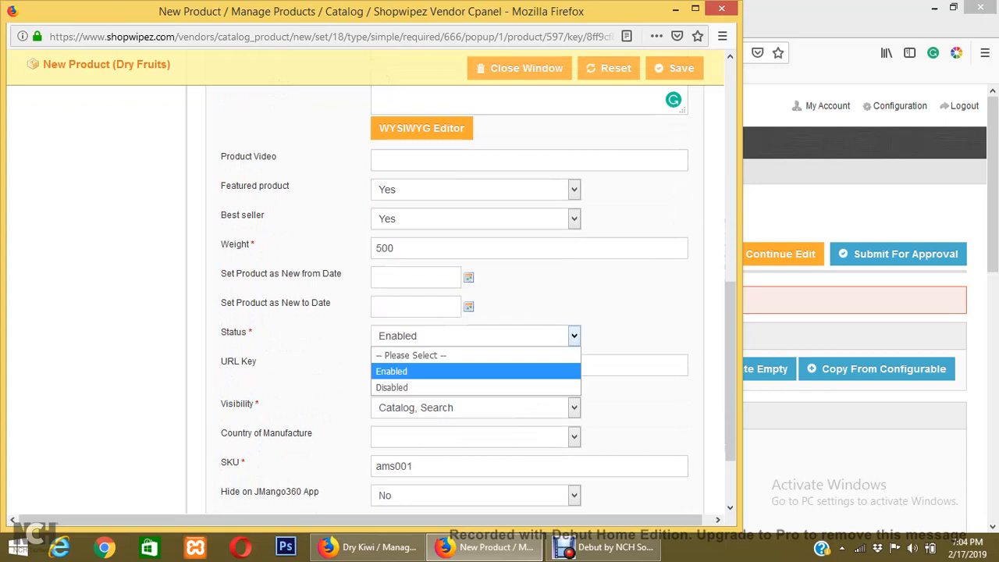
click(476, 407)
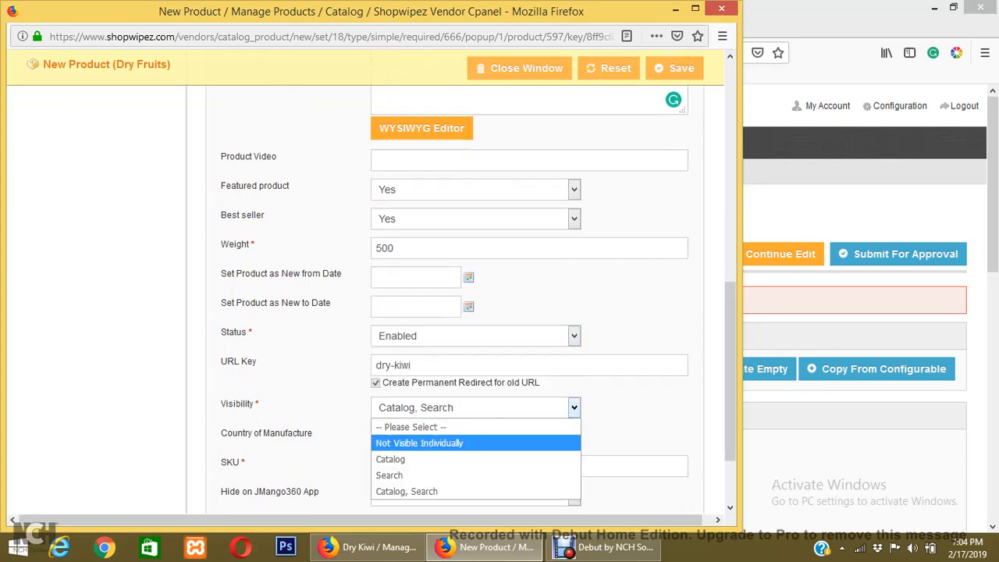
click(419, 442)
Change the 500g product's SKU to ams00ssd1
scroll(452, 297, down, 3)
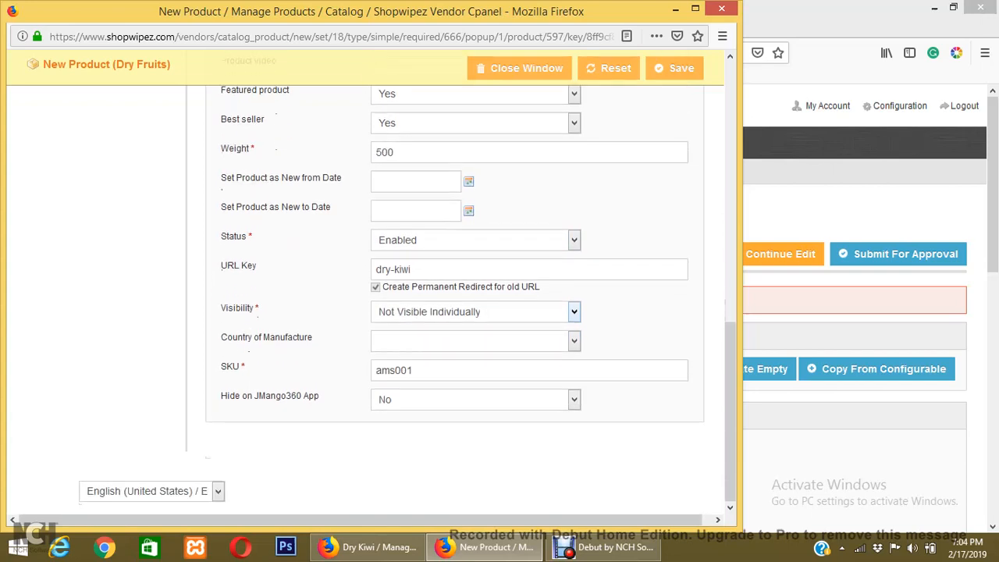
click(414, 371)
key(BackSpace)
key(BackSpace)
key(BackSpace)
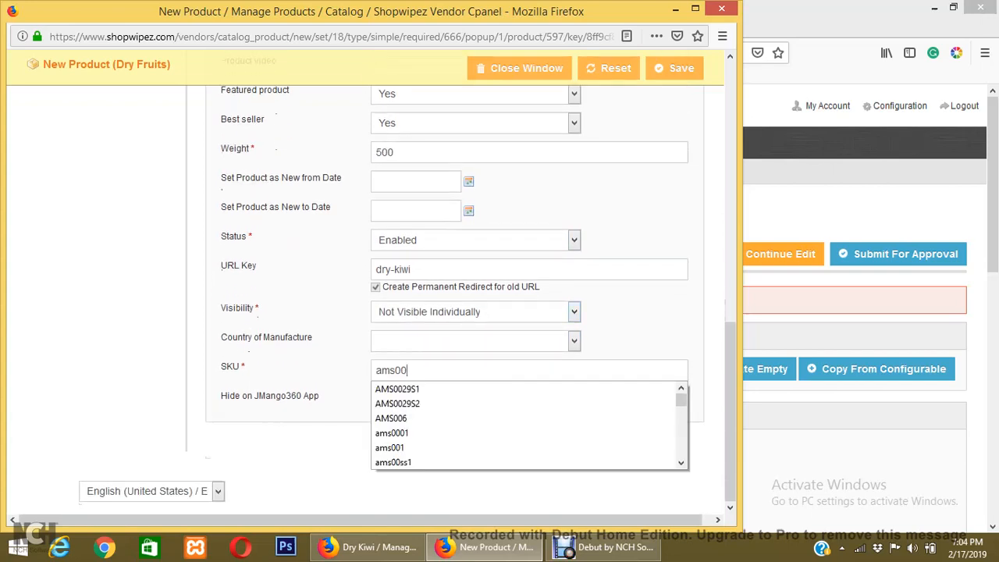
text(0ssd1)
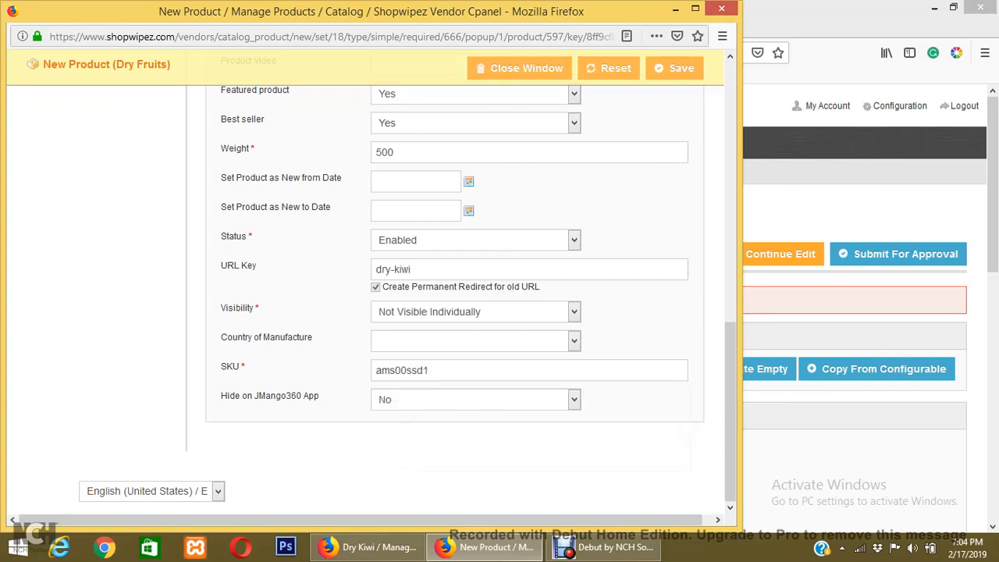
Set the regular price of the 500g product to 800
scroll(452, 296, up, 3)
scroll(452, 296, up, 5)
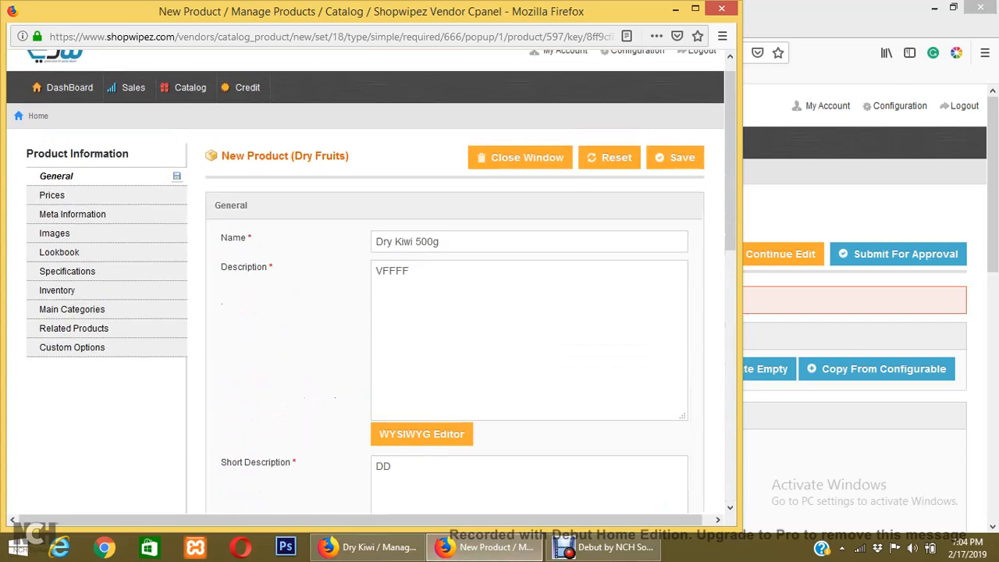
click(53, 195)
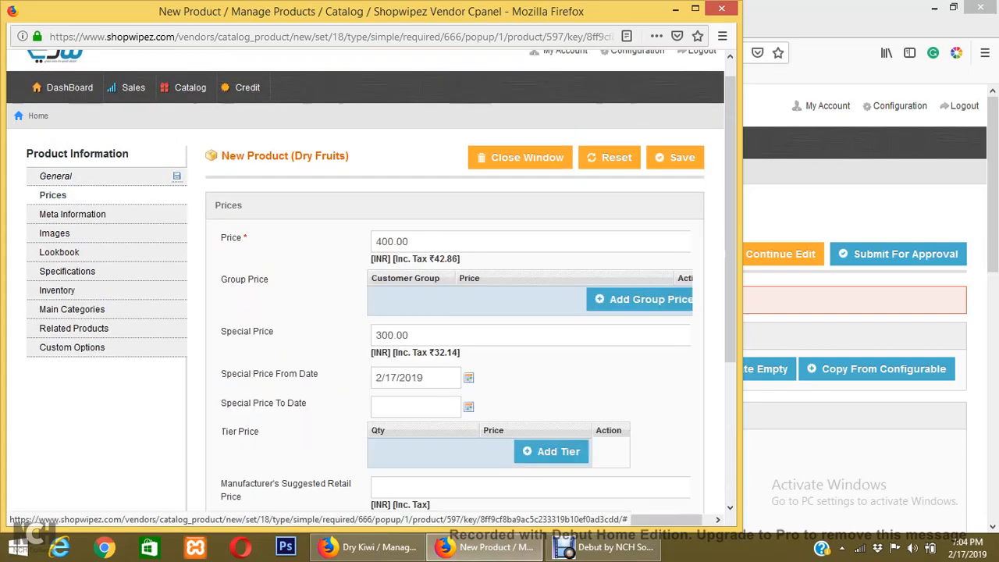
drag(410, 241, 373, 242)
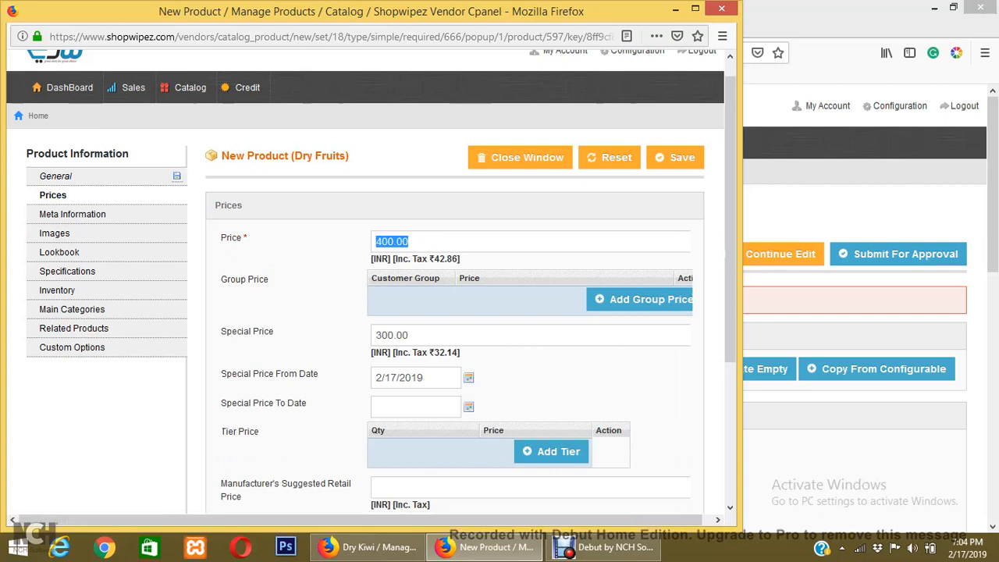
key(BackSpace)
text(800)
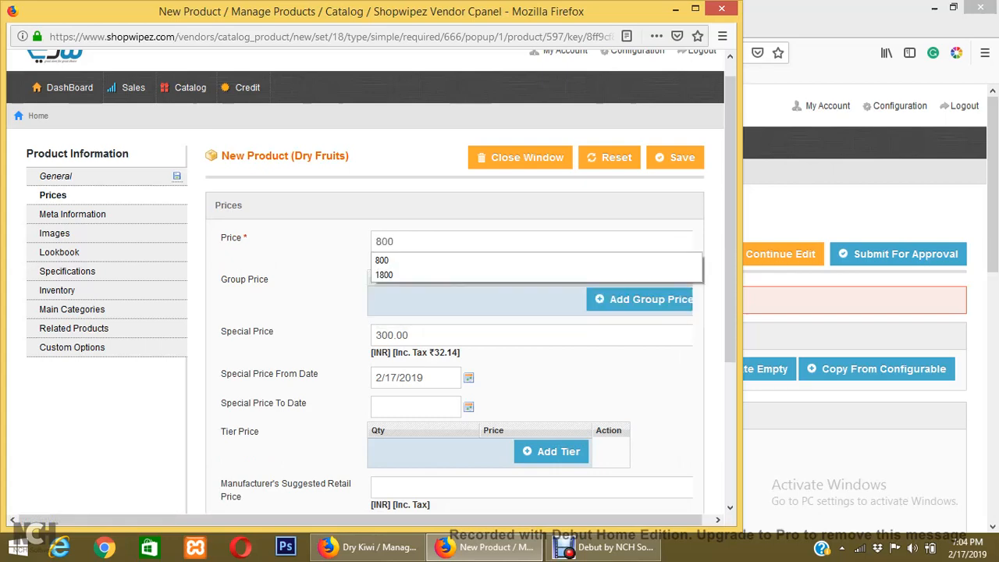
Set the special price to 700 and check the tax class options, keeping GST 12%
key(Tab)
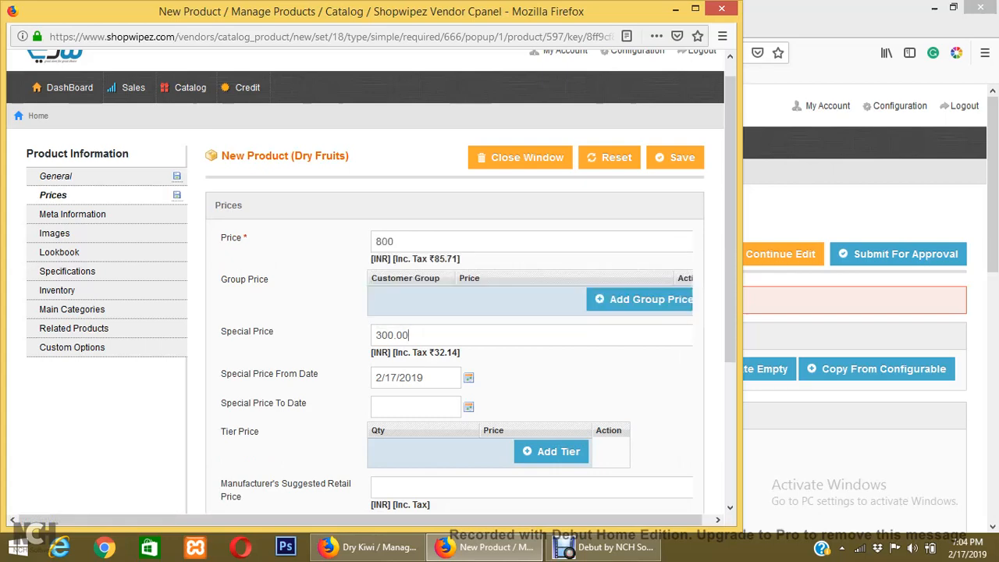
key(ctrl+a)
text(700)
scroll(374, 313, down, 3)
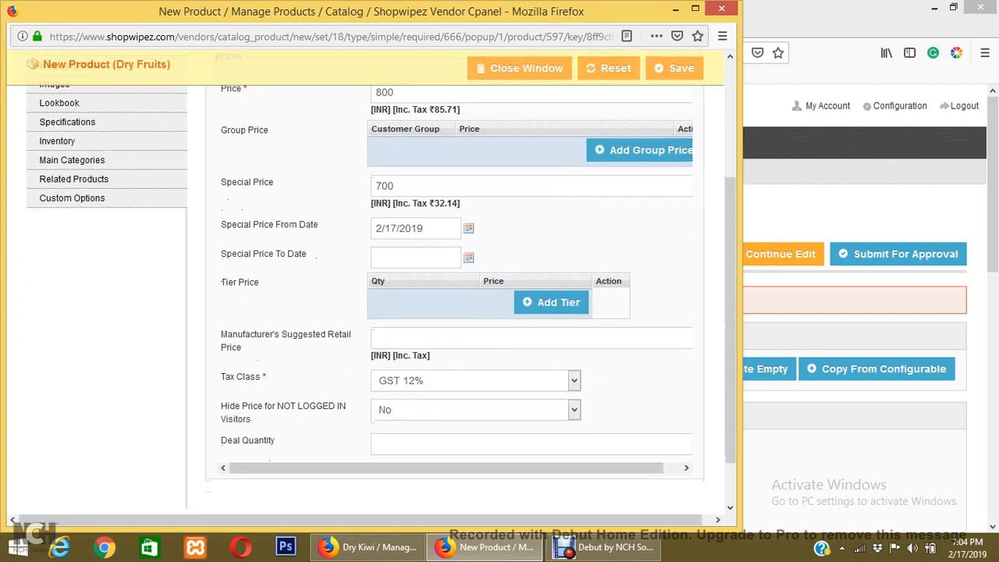
click(573, 381)
click(573, 381)
scroll(372, 304, up, 3)
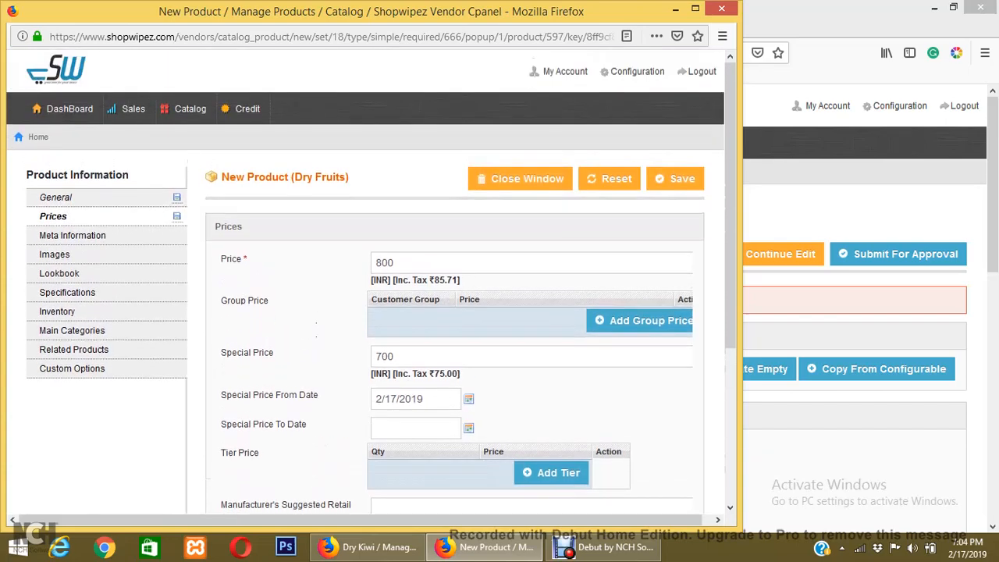
Set the Quantity specification of the product to 500 gm
click(54, 253)
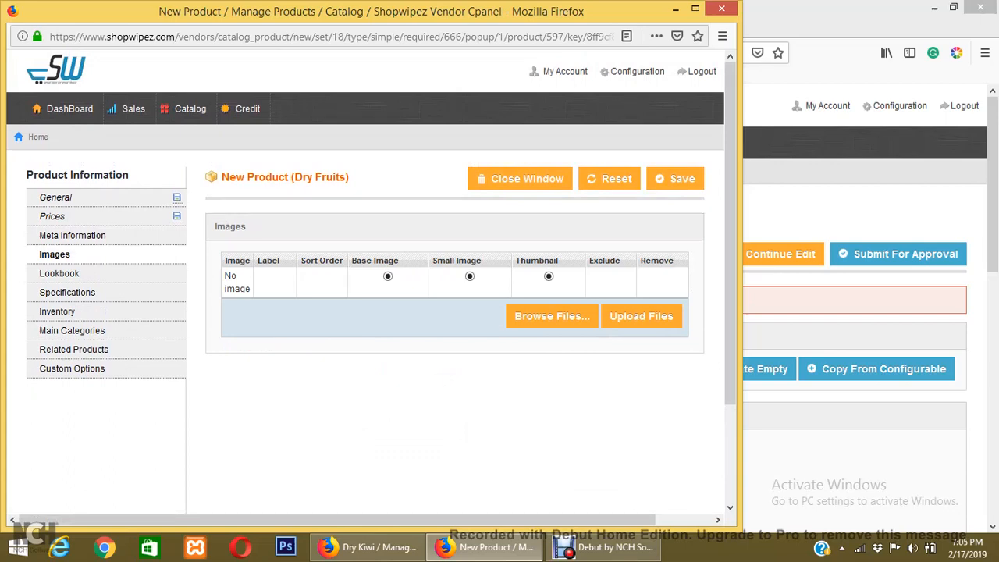
click(67, 292)
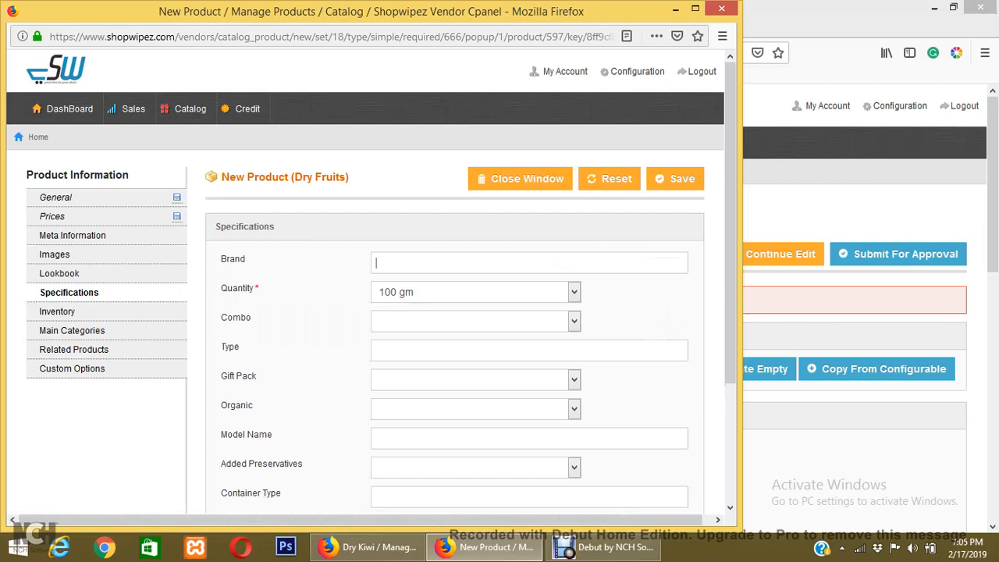
click(475, 291)
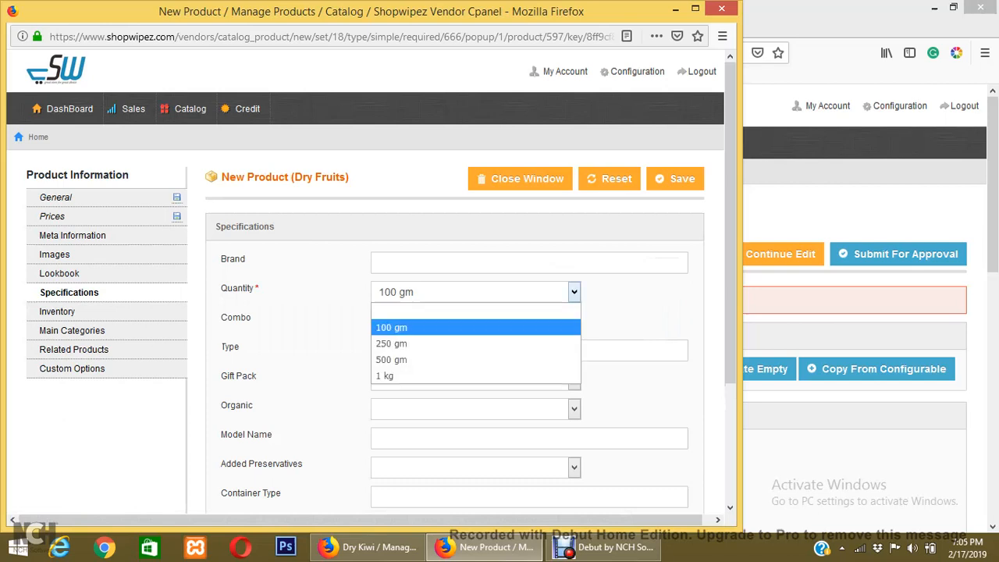
click(468, 359)
Set the 500g product's inventory quantity to 1000 and its stock availability to In Stock
scroll(468, 359, down, 1)
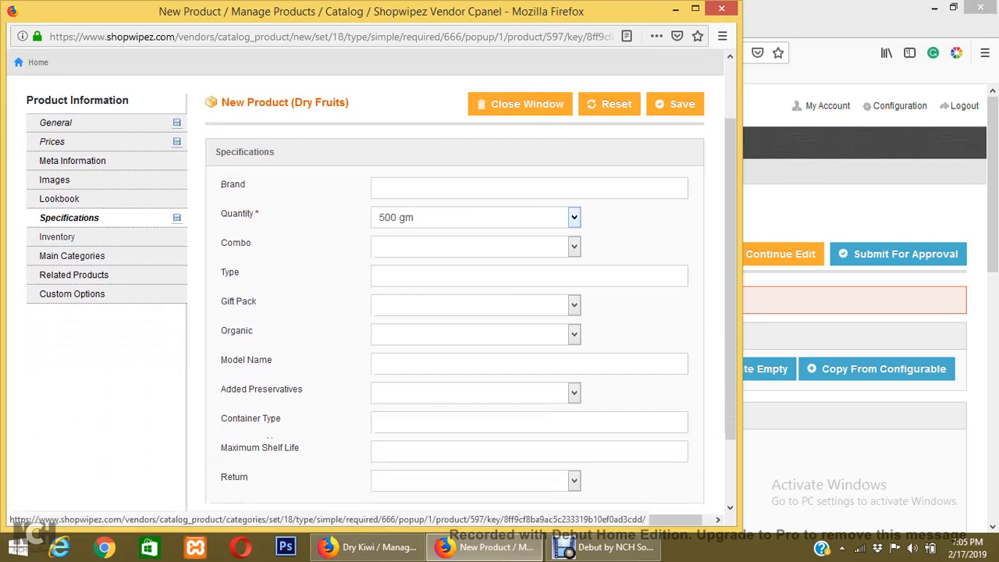
click(57, 237)
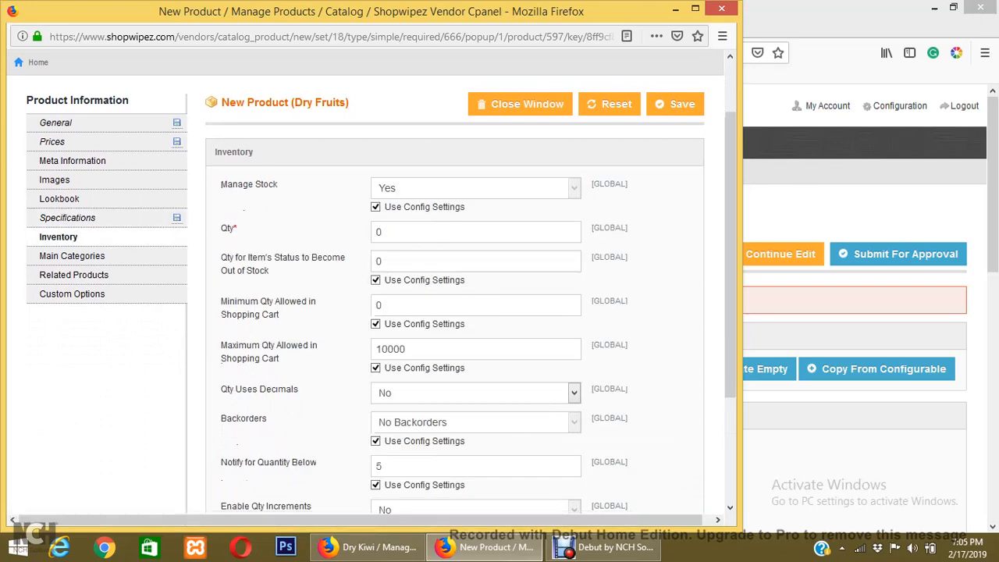
double_click(379, 232)
key(BackSpace)
text(1000)
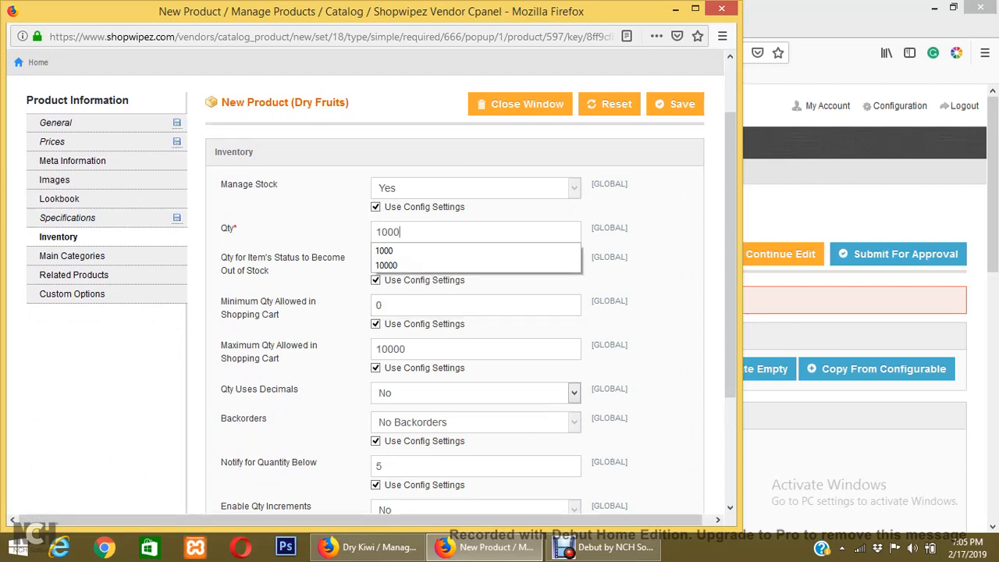
double_click(387, 232)
scroll(454, 312, down, 3)
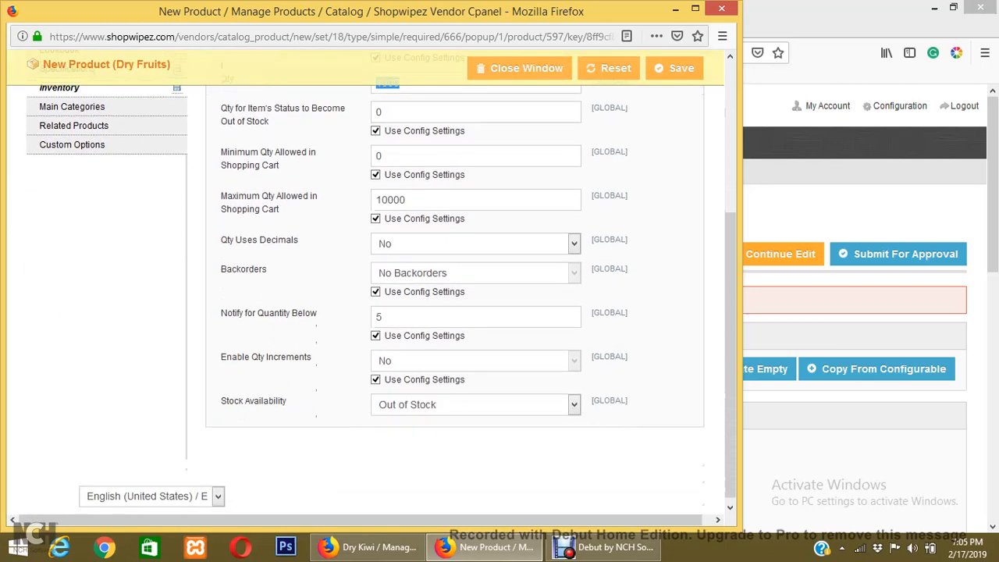
click(475, 404)
click(421, 424)
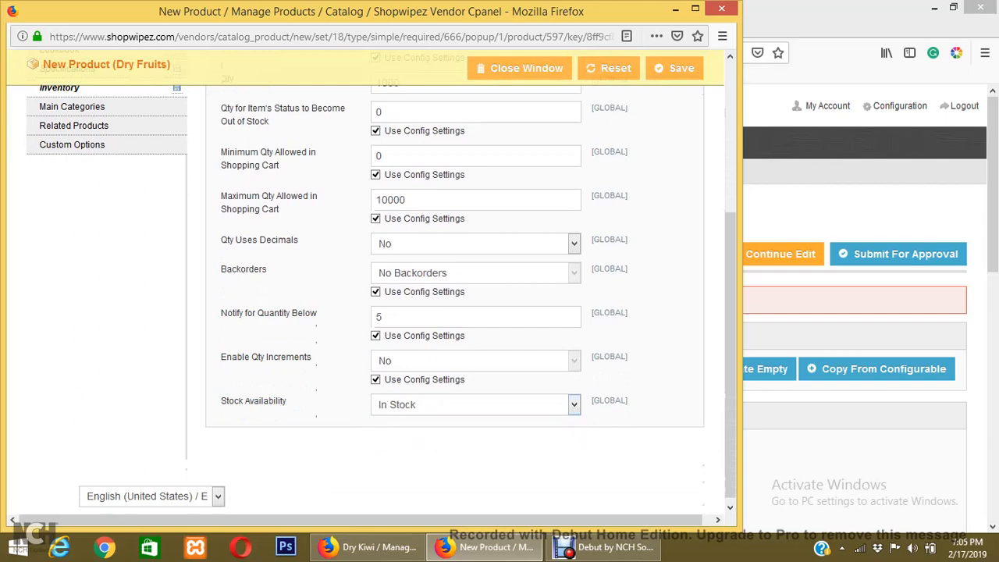
Assign the 500g product to the Food Items category and its Dry Fruits & Nuts subcategory
scroll(437, 390, up, 4)
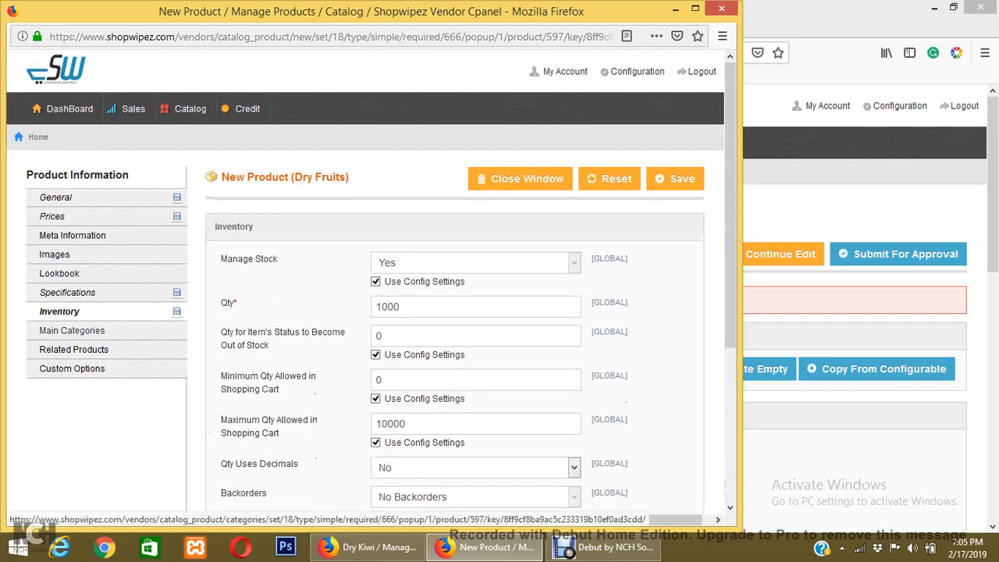
click(72, 330)
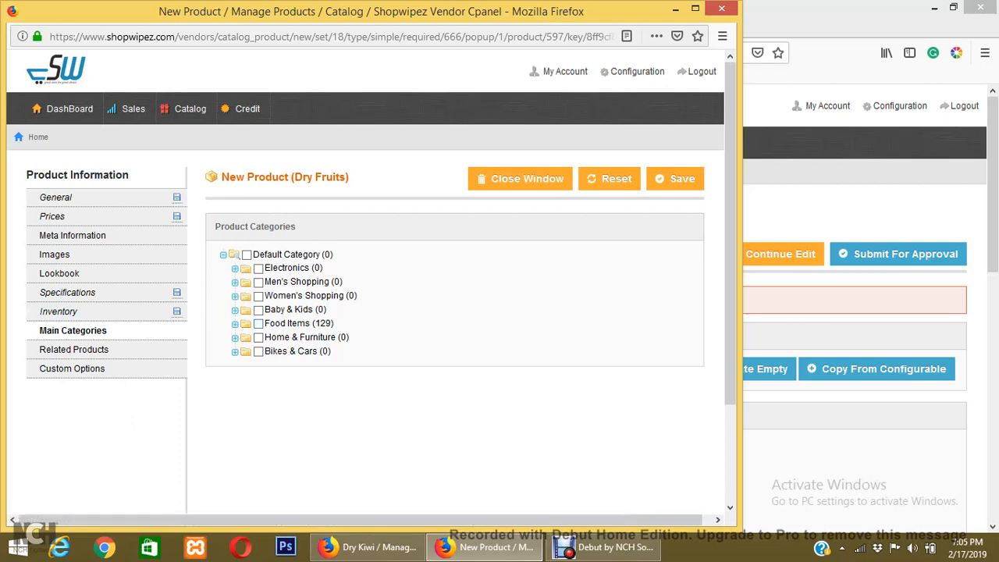
click(258, 323)
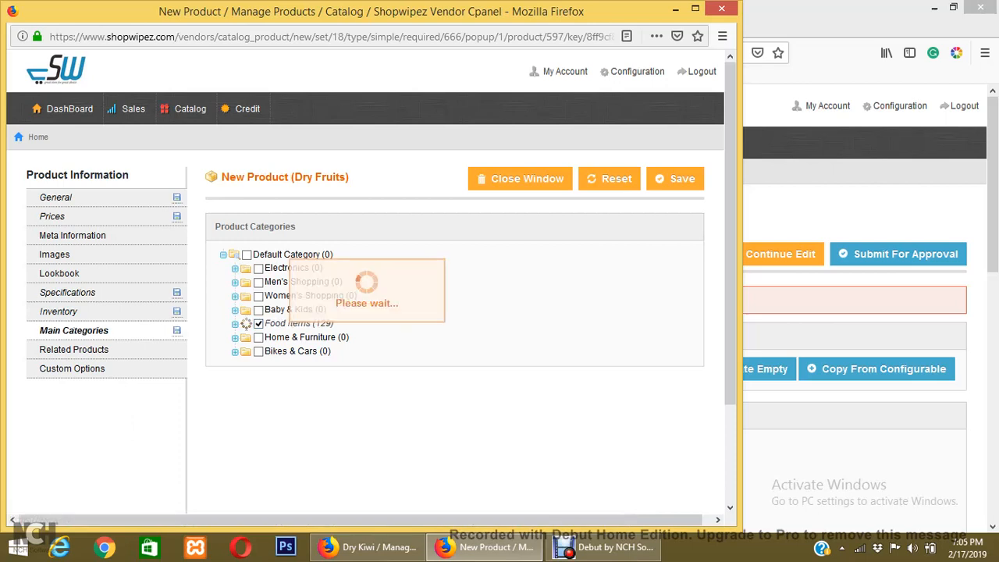
click(270, 351)
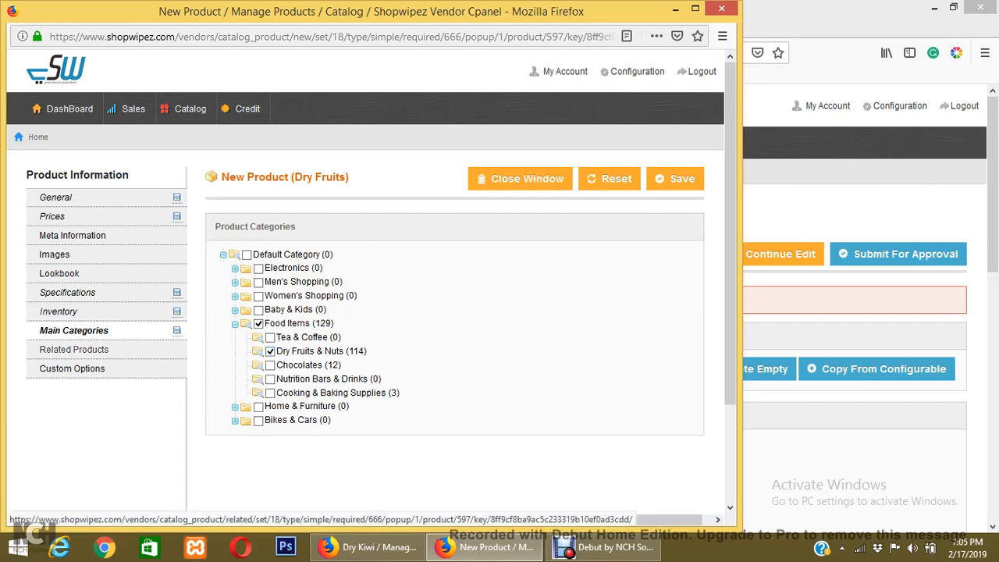
Mark the configurable Mabroom Saudi product as a related product and save the 500g product
click(109, 350)
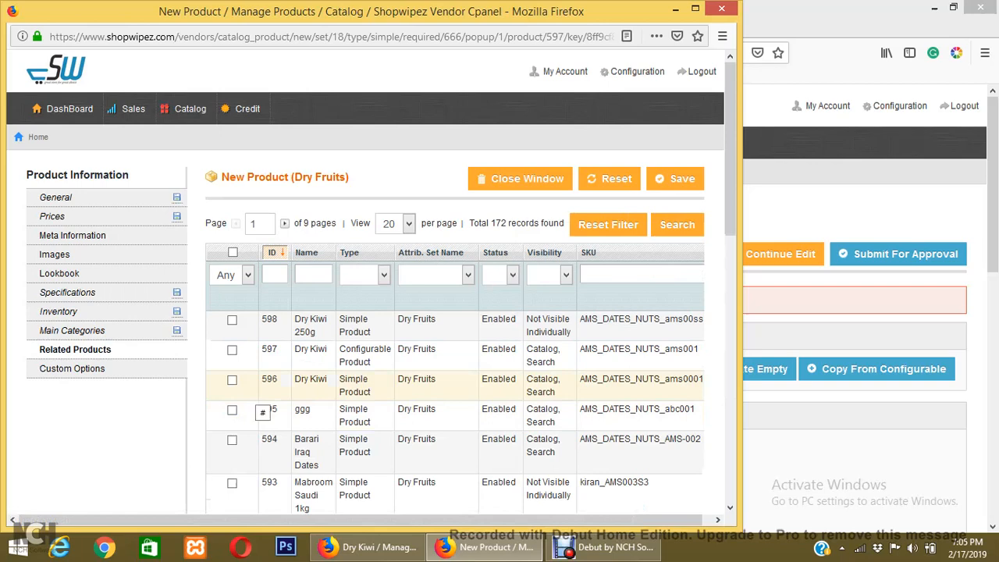
scroll(238, 421, down, 3)
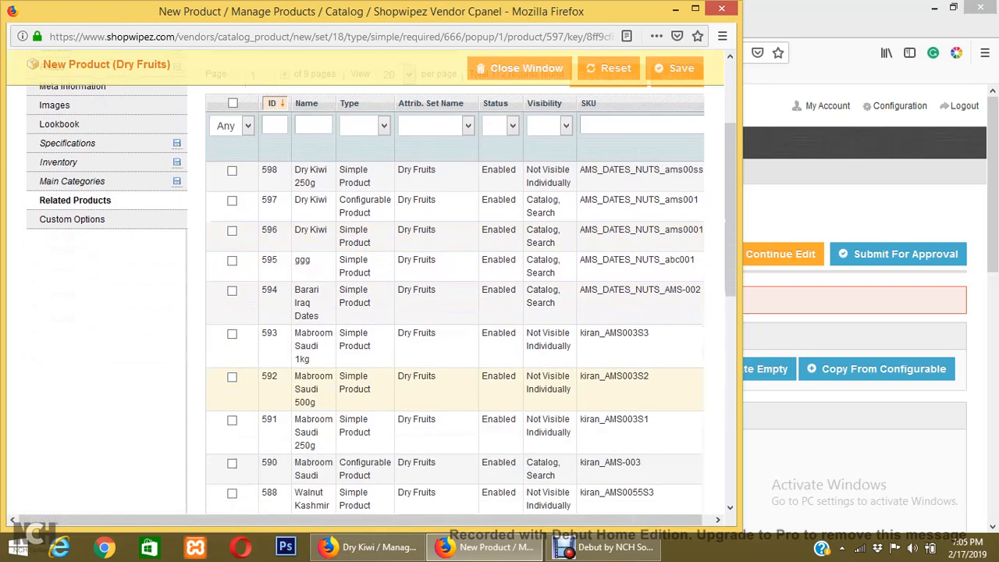
click(232, 463)
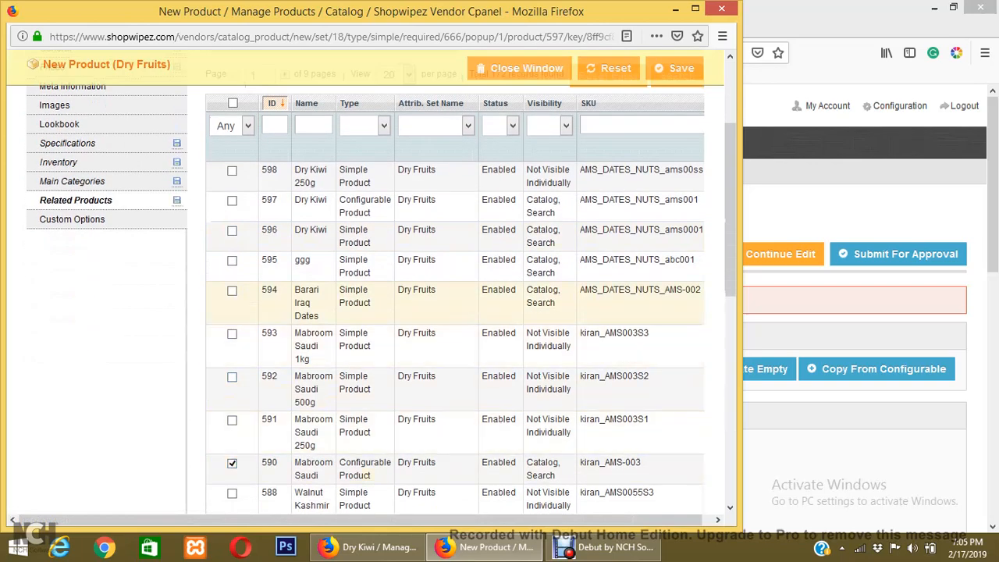
scroll(249, 302, up, 3)
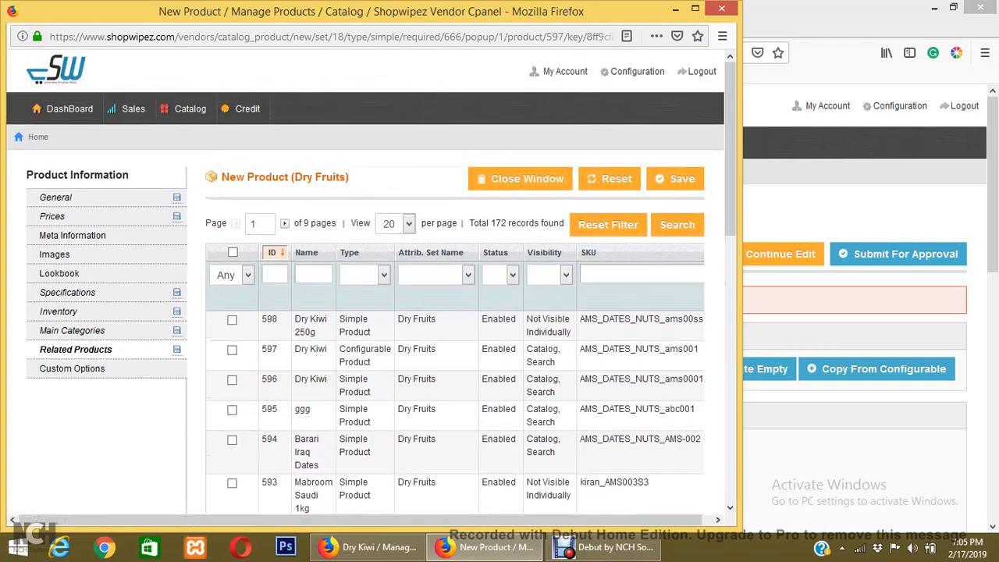
click(675, 179)
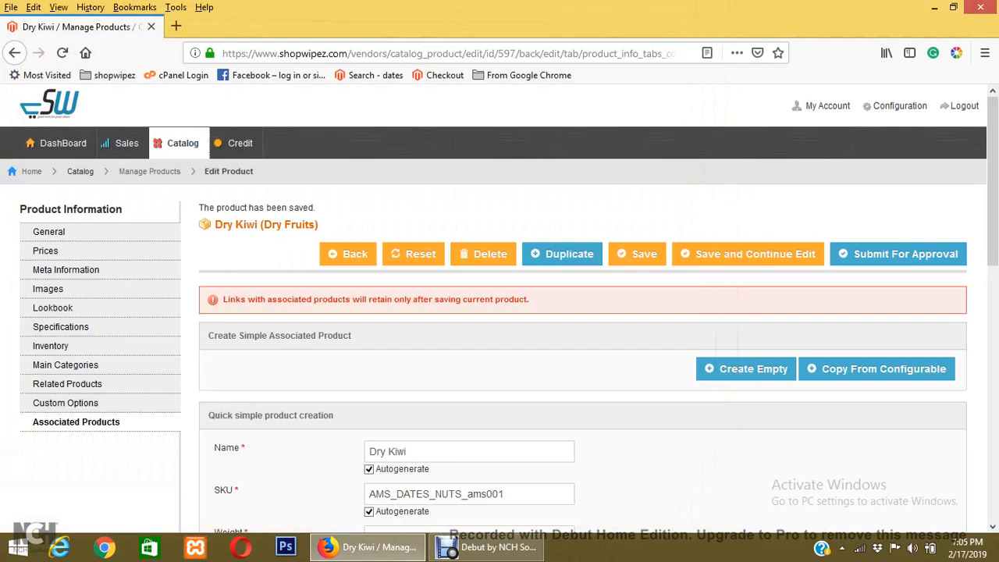
Create another simple associated product copied from the configurable one and name it Dry Kiwi 1kg
scroll(499, 312, down, 6)
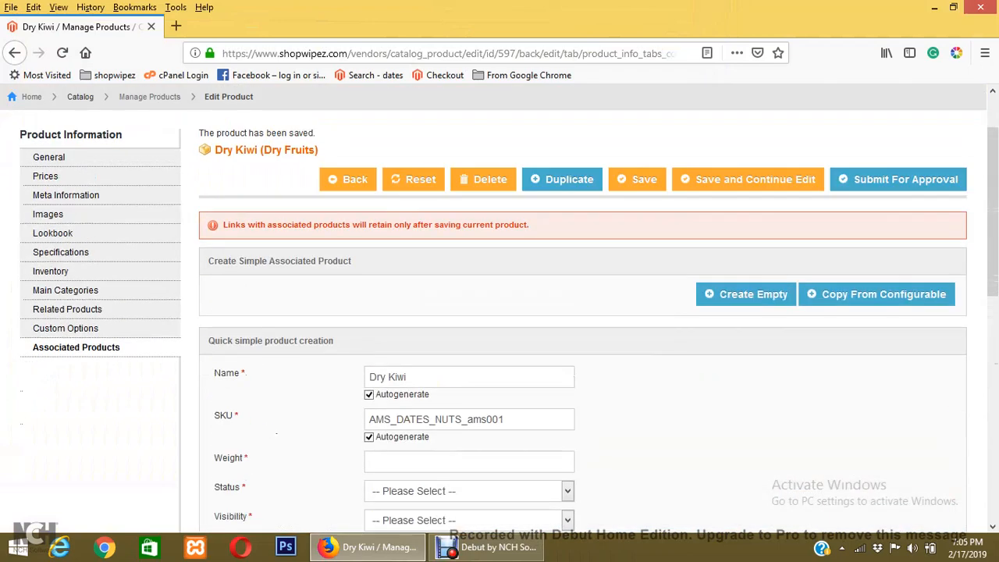
click(882, 301)
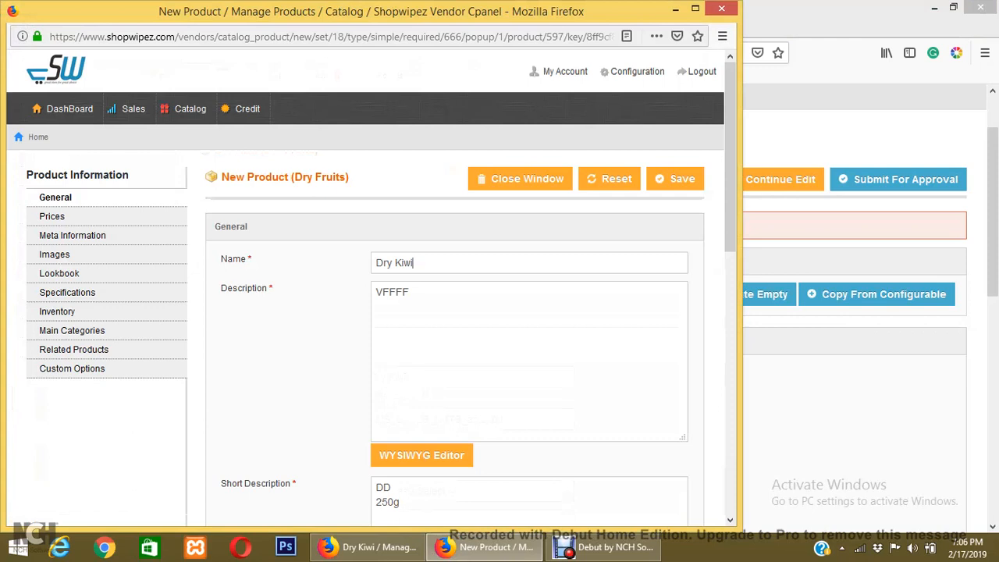
text(1kg)
Replace 250g with 1kg in the new product's short description
scroll(415, 263, down, 4)
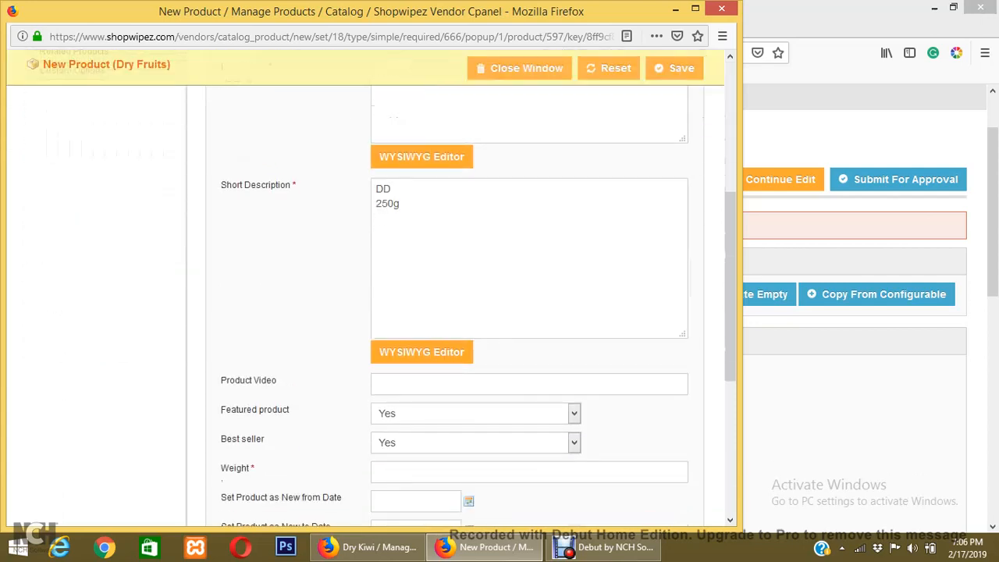
click(401, 204)
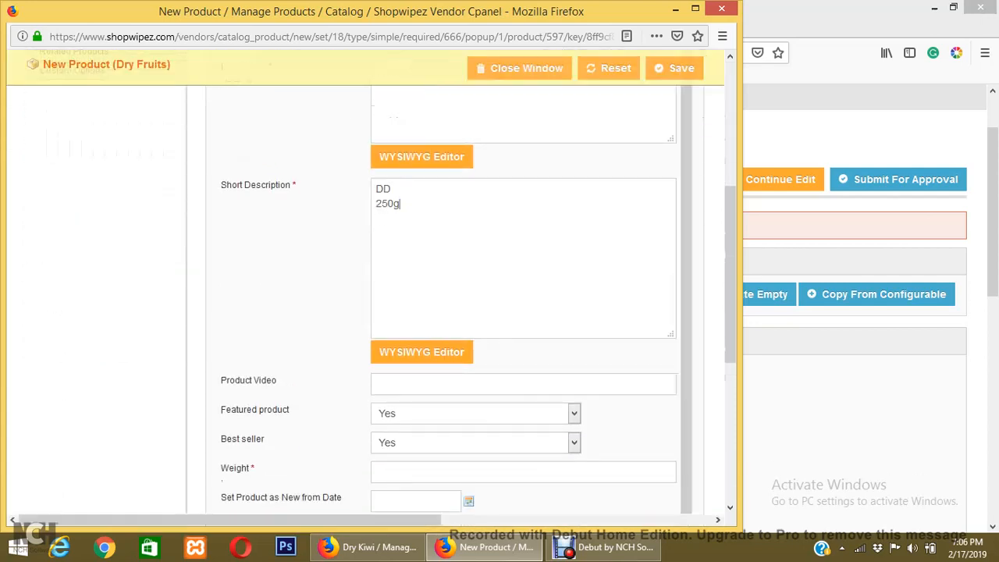
key(BackSpace)
key(BackSpace)
key(BackSpace)
key(BackSpace)
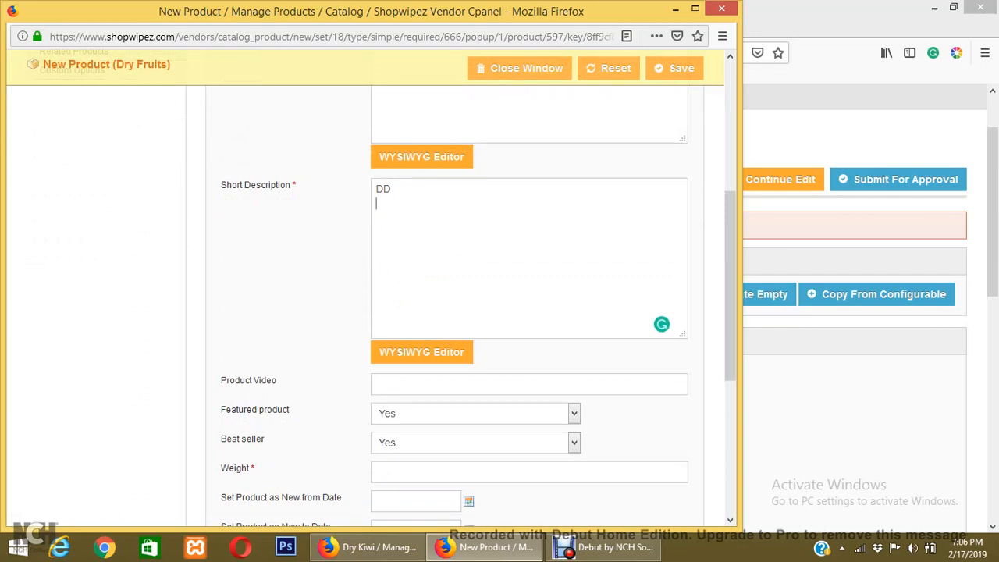
text(1kg)
Set the 1kg product's weight to 1000, keep its status Enabled, and set its visibility to Not Visible Individually
scroll(454, 312, down, 3)
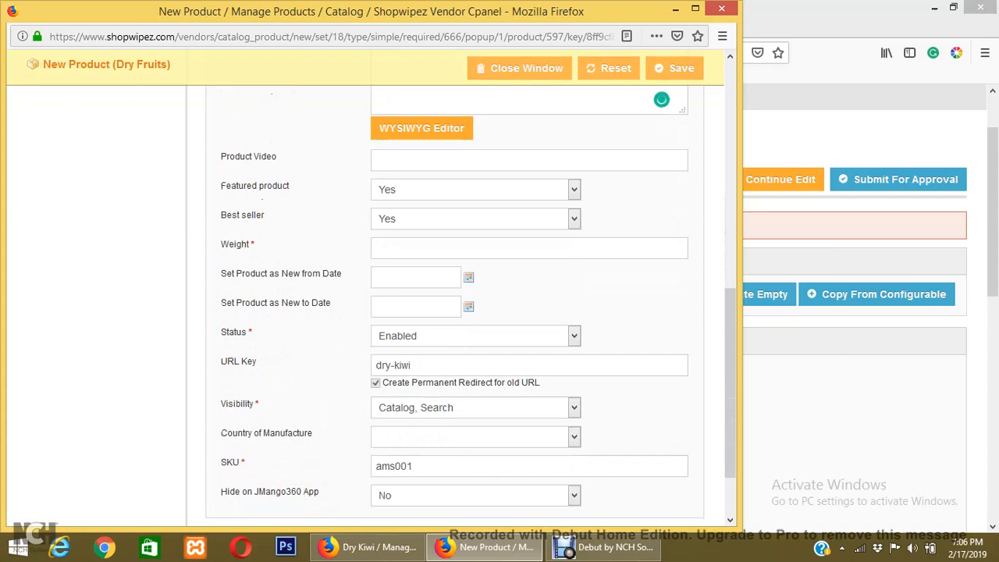
click(406, 248)
text(1000)
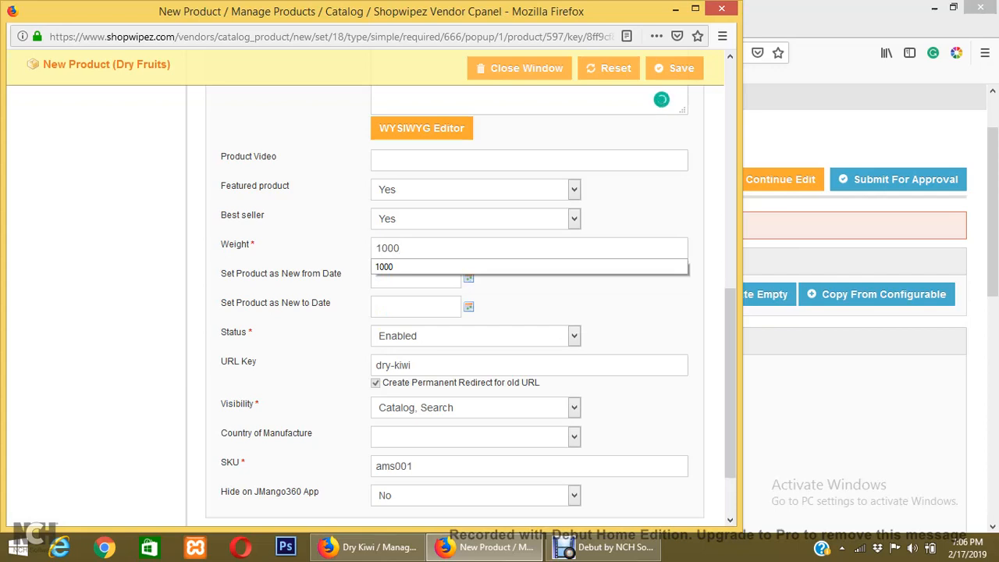
click(476, 336)
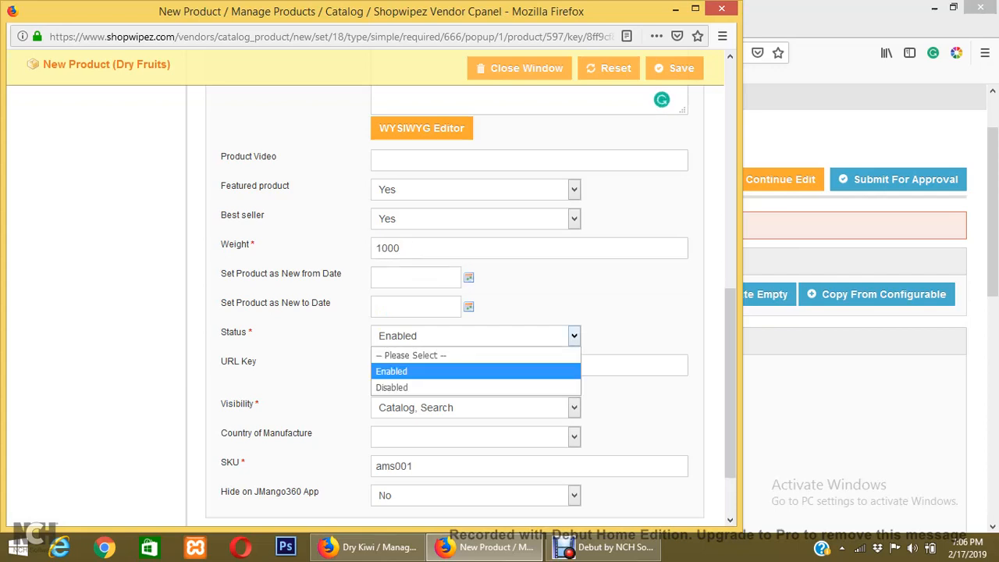
click(476, 371)
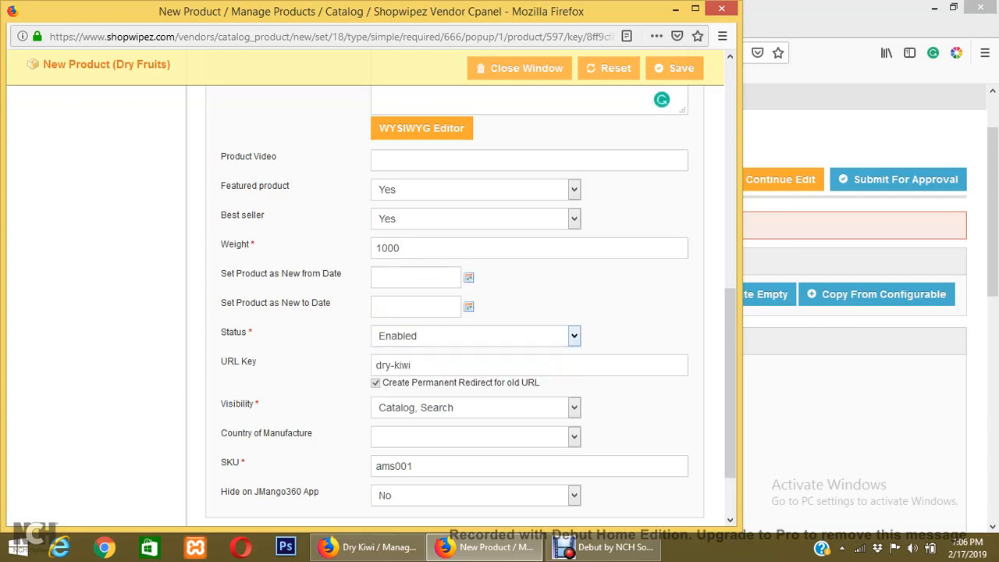
click(476, 408)
click(476, 444)
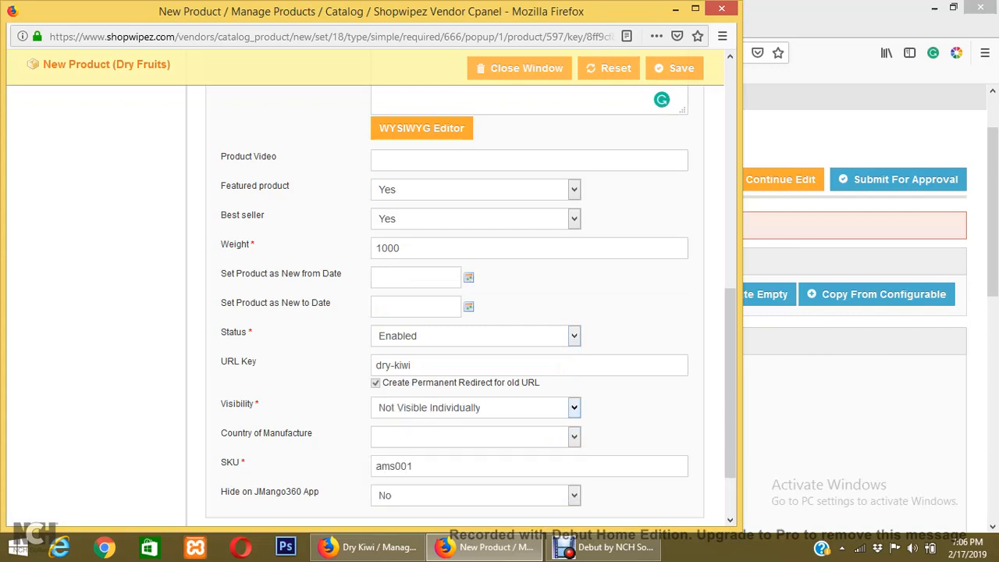
Change the 1kg product's SKU to ams00ff1
scroll(461, 304, down, 2)
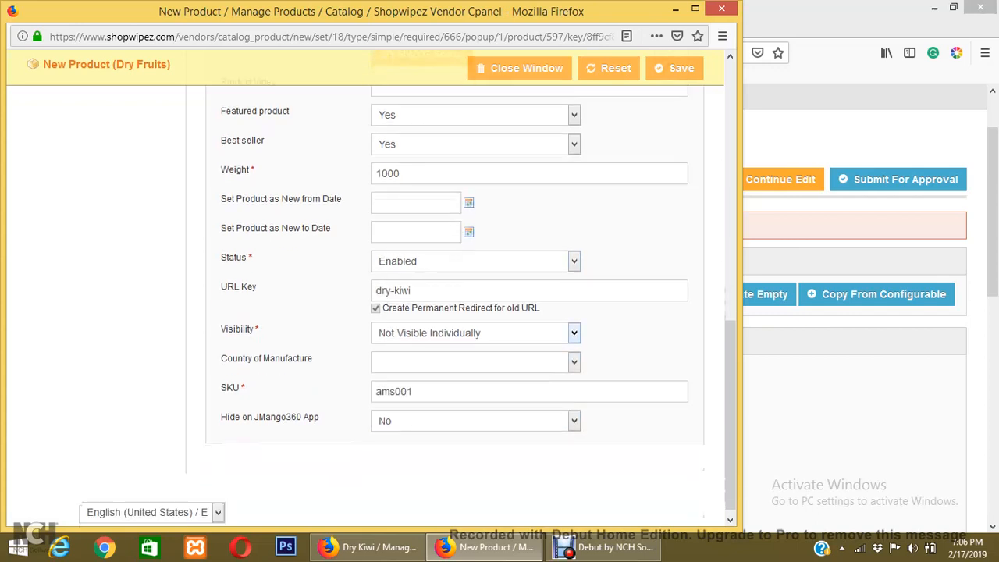
key(shift+Left)
key(shift+Left)
key(shift+Left)
key(BackSpace)
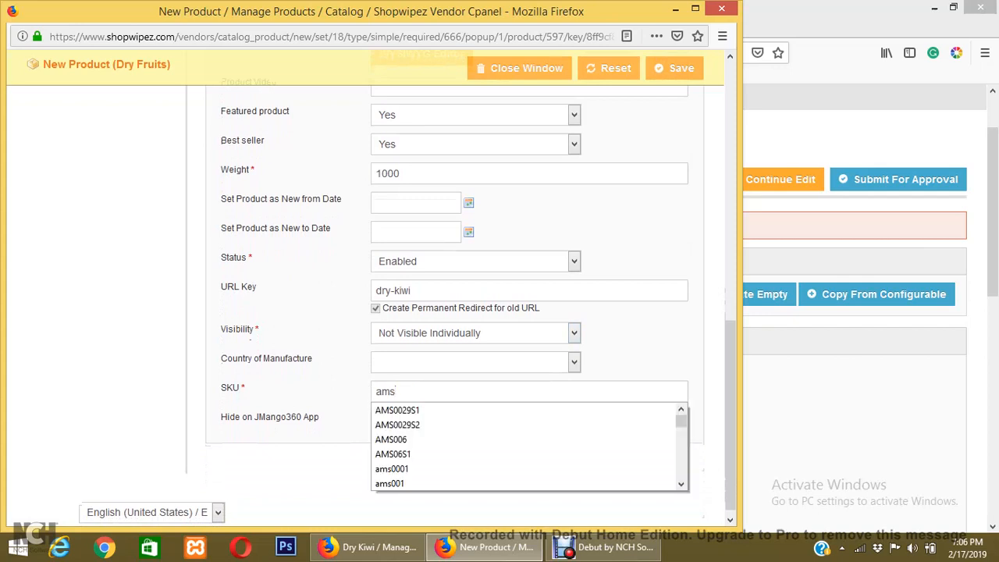
text(00ff1)
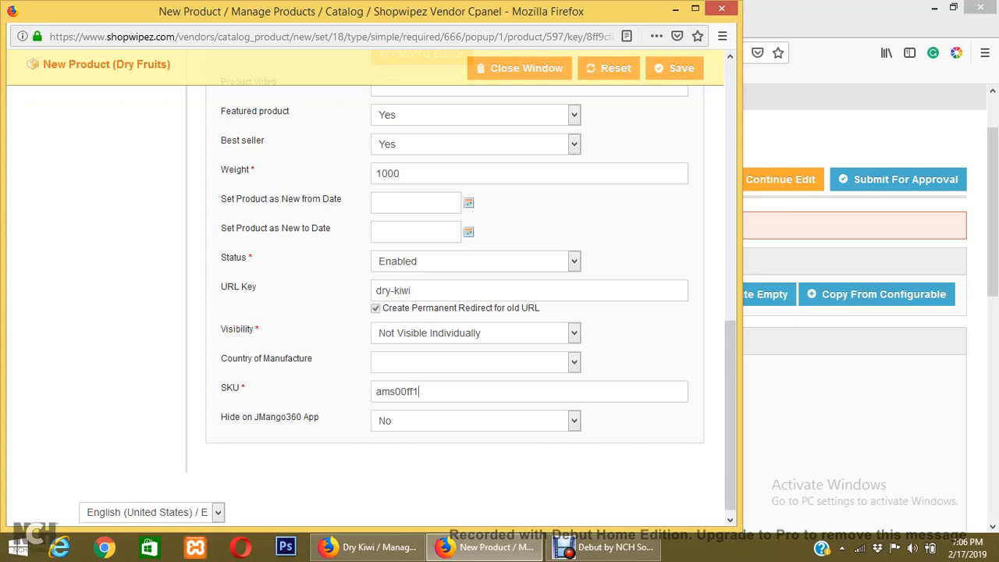
Set the 1kg product's regular price to 1600 and its special price to 1500
scroll(366, 312, up, 15)
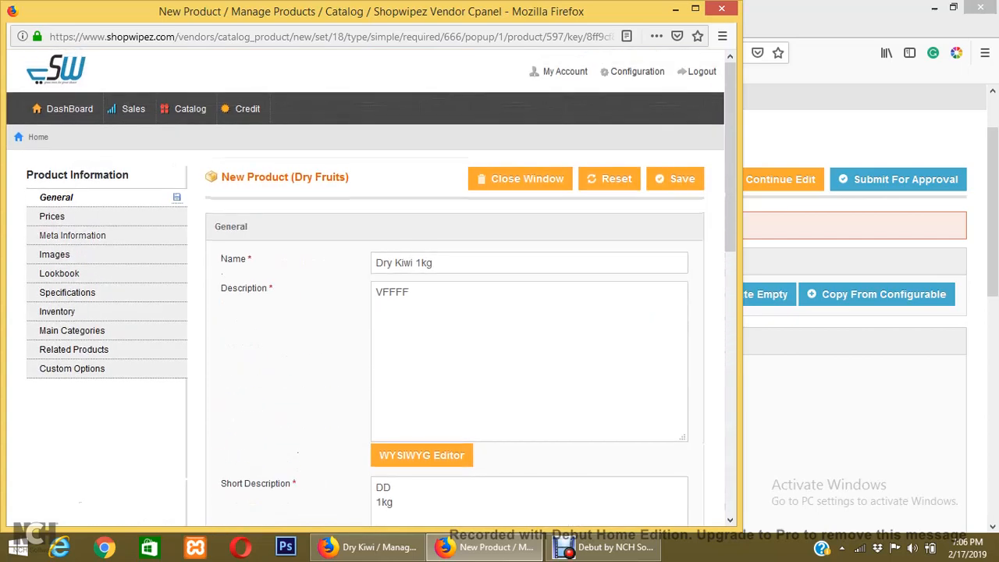
click(52, 216)
drag(412, 263, 373, 263)
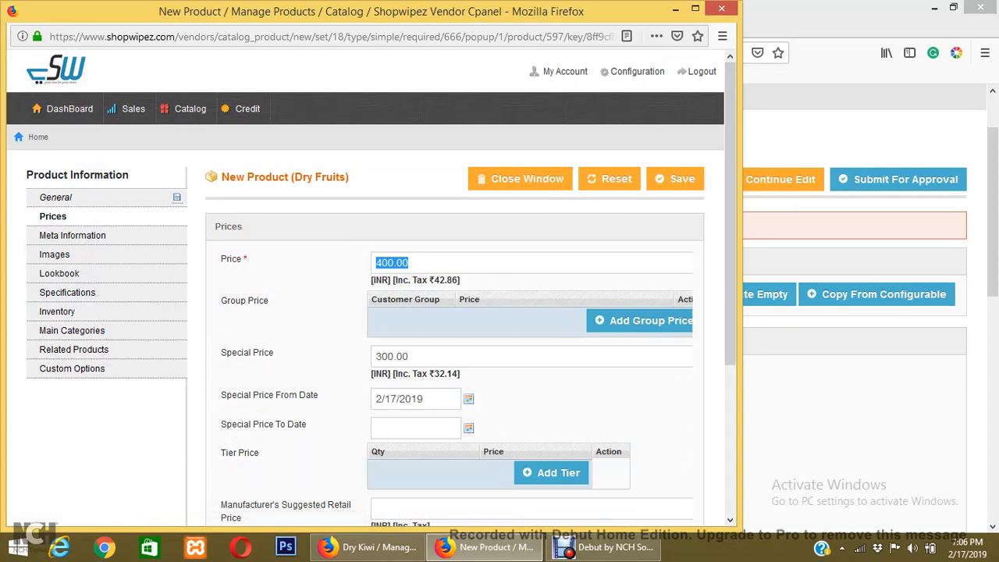
text(1600)
key(Tab)
key(BackSpace)
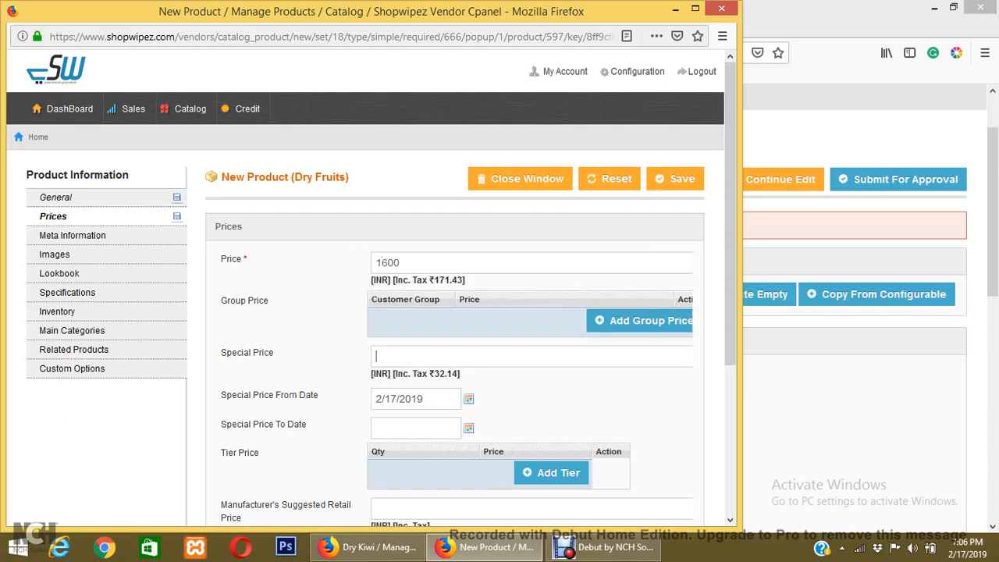
text(1500)
Select GST 12% as the tax class of the 1kg product
scroll(371, 289, down, 3)
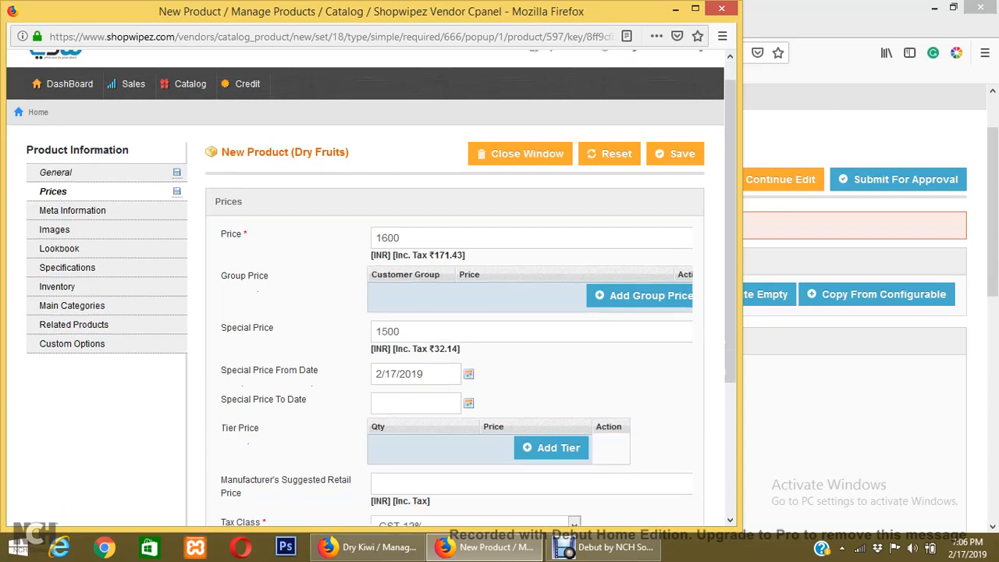
click(478, 402)
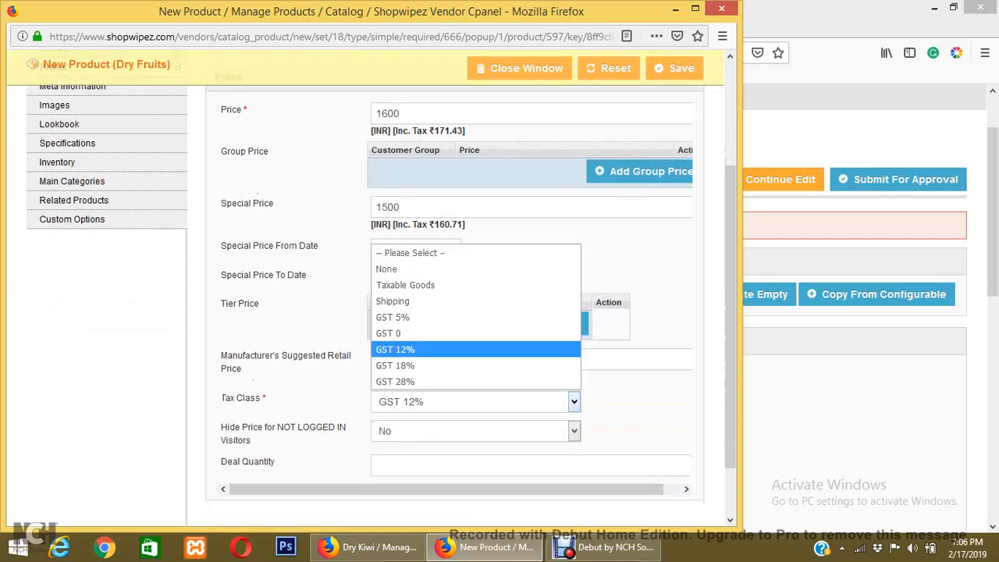
click(421, 350)
scroll(371, 289, up, 3)
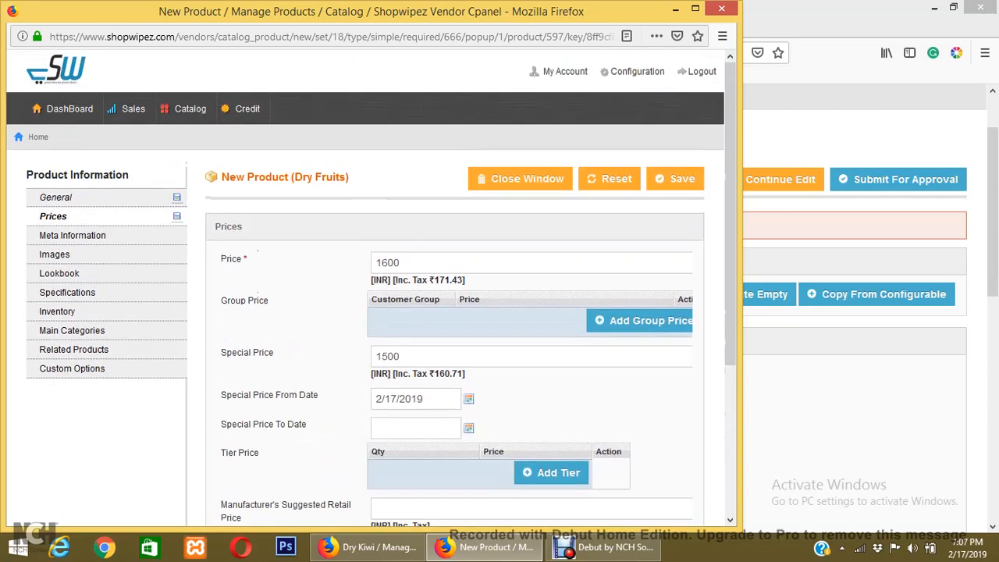
Set the Quantity specification of the 1kg product to 1 kg
click(72, 235)
click(55, 255)
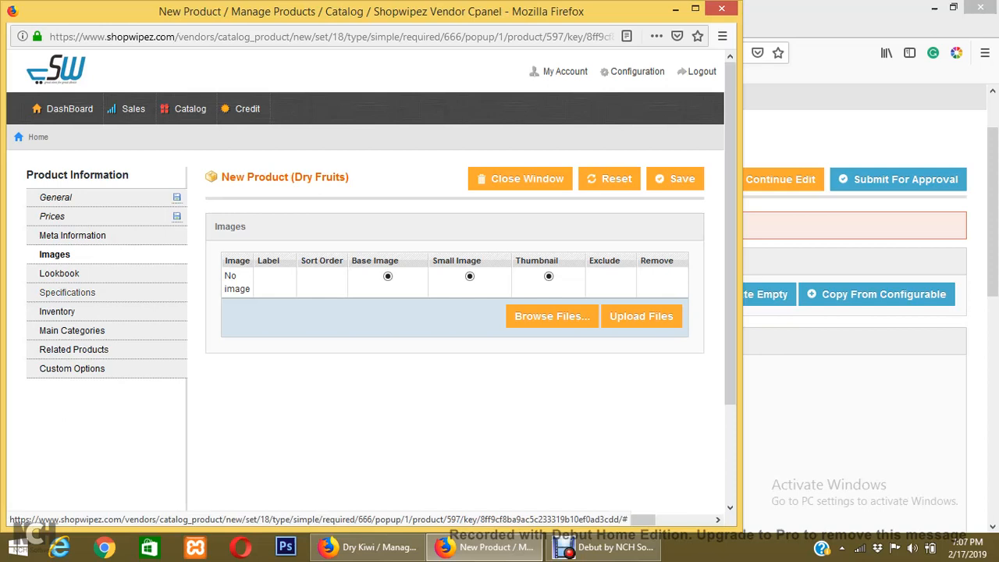
click(69, 292)
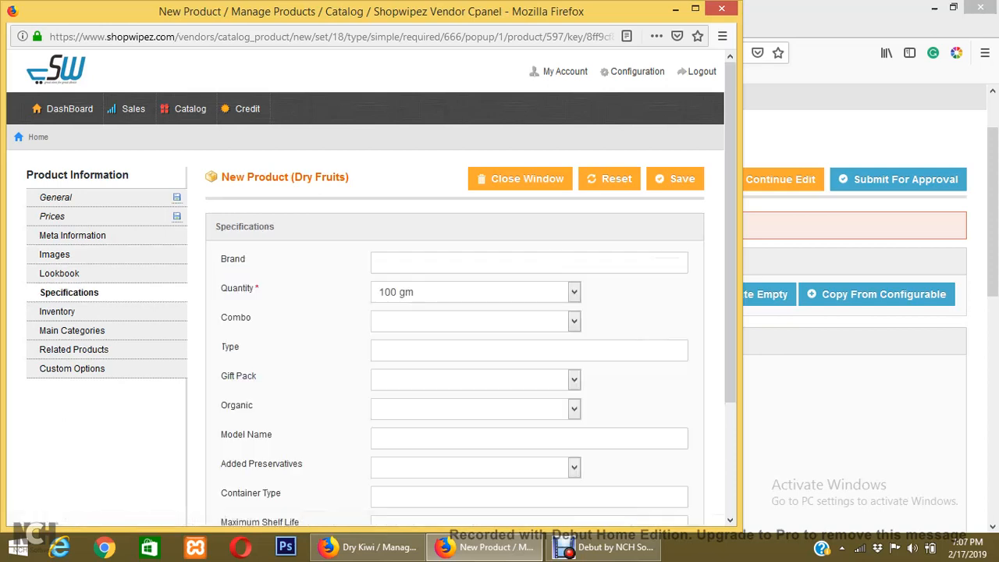
click(376, 263)
click(475, 292)
click(475, 376)
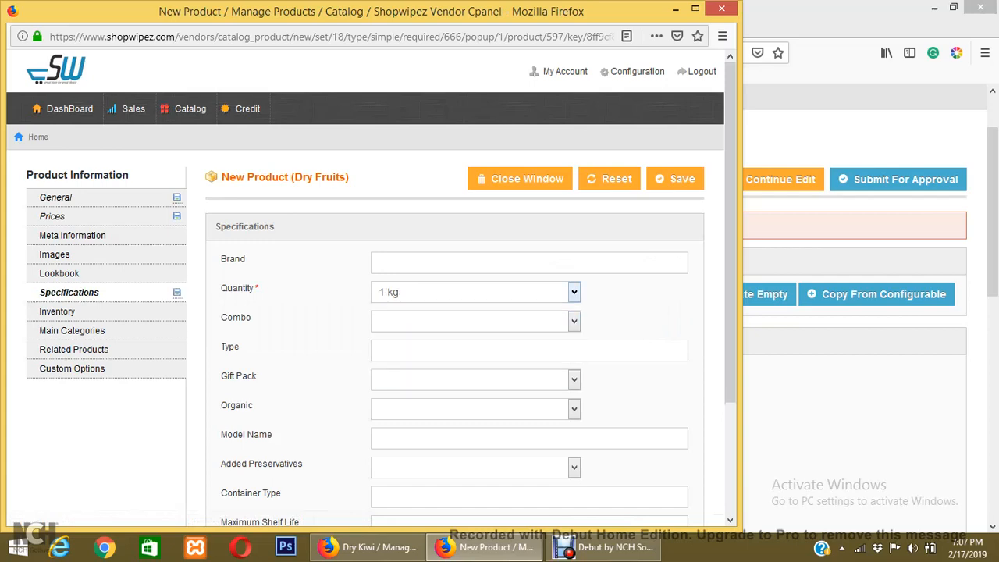
Set the 1kg product's inventory Qty to 1000 and its Stock Availability to In Stock
scroll(371, 312, down, 2)
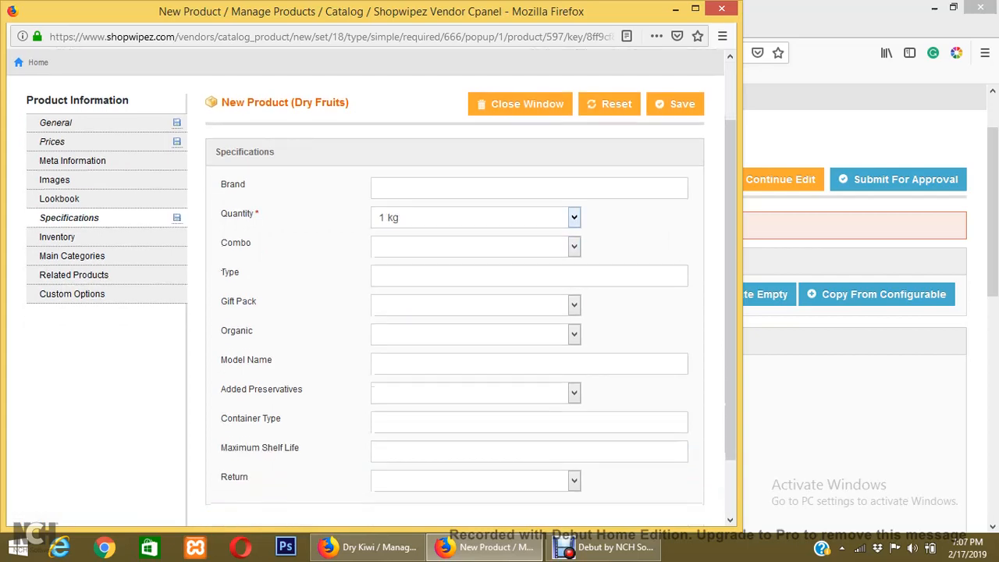
click(57, 237)
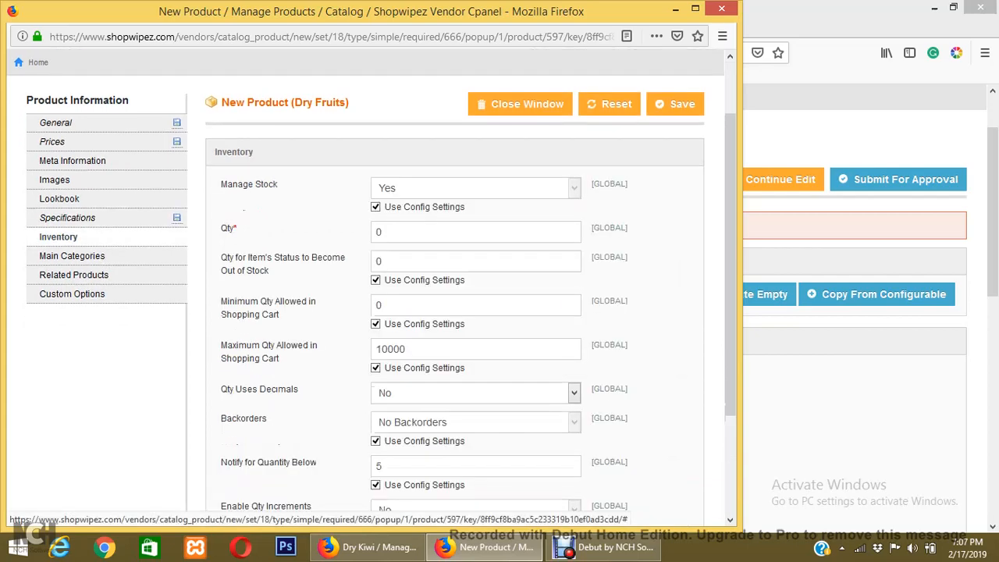
double_click(382, 232)
text(1000)
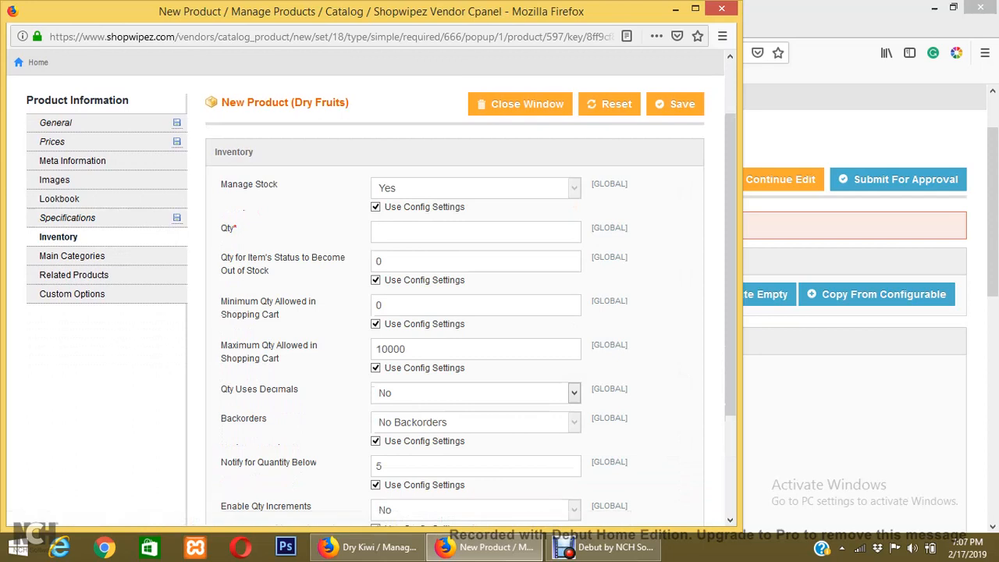
scroll(453, 312, down, 2)
scroll(453, 312, down, 2)
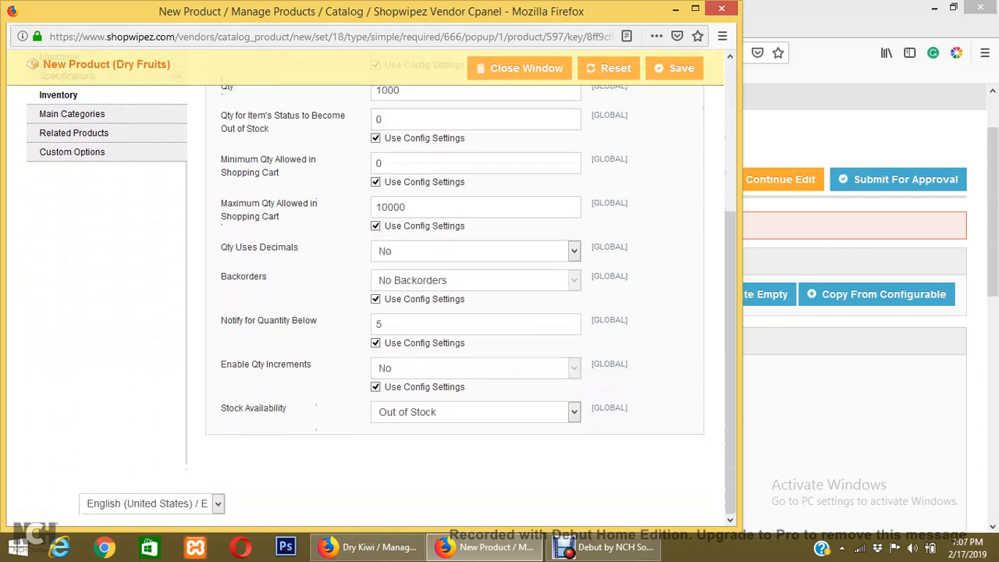
click(476, 411)
click(392, 431)
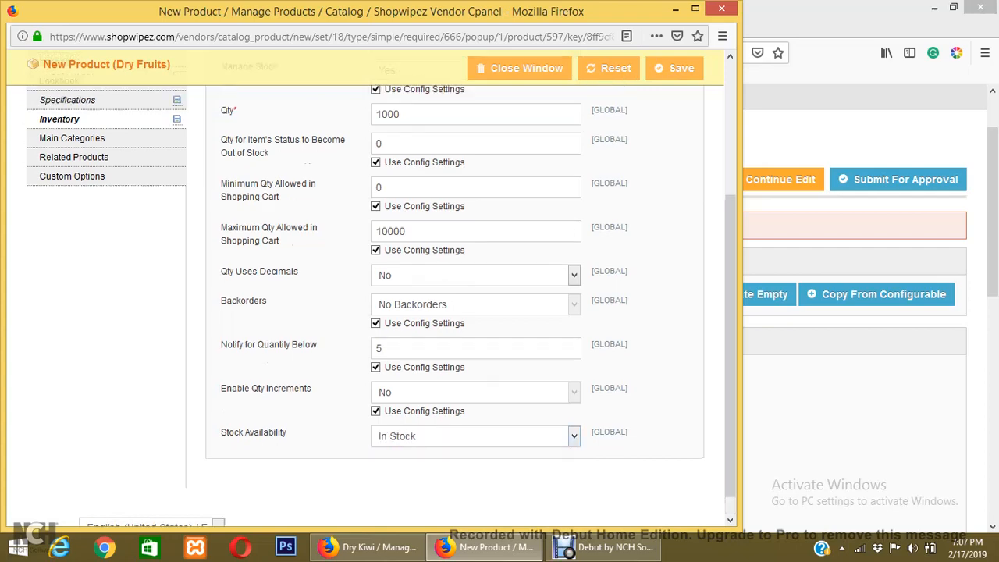
Assign the 1kg product to the Food Items category and its Dry Fruits & Nuts subcategory
scroll(105, 336, up, 5)
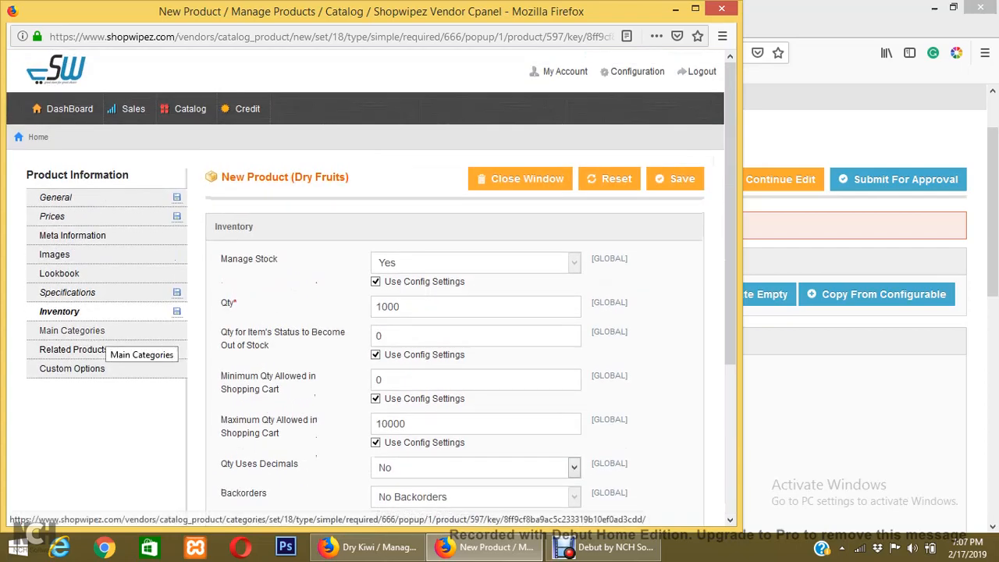
click(106, 334)
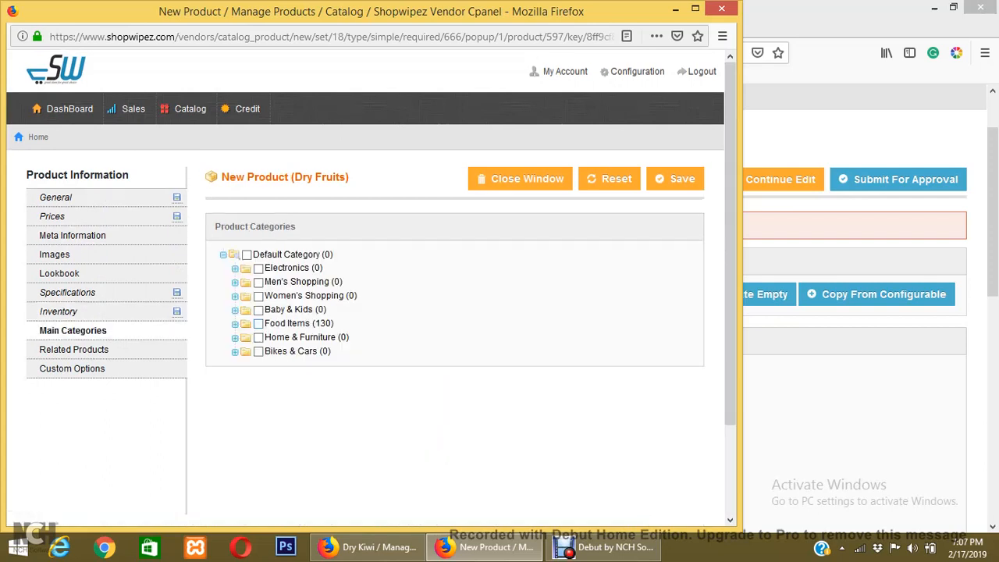
click(258, 323)
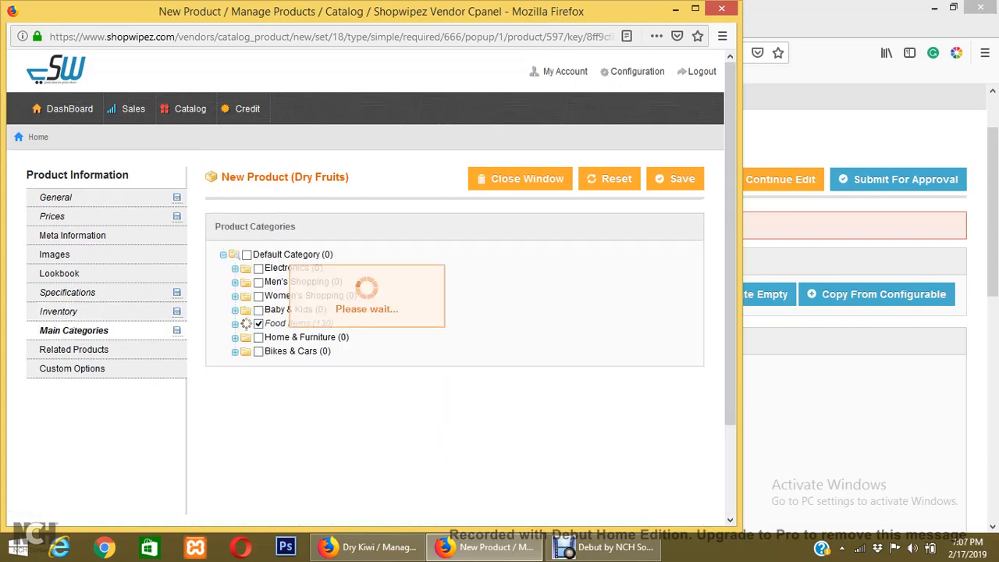
click(270, 351)
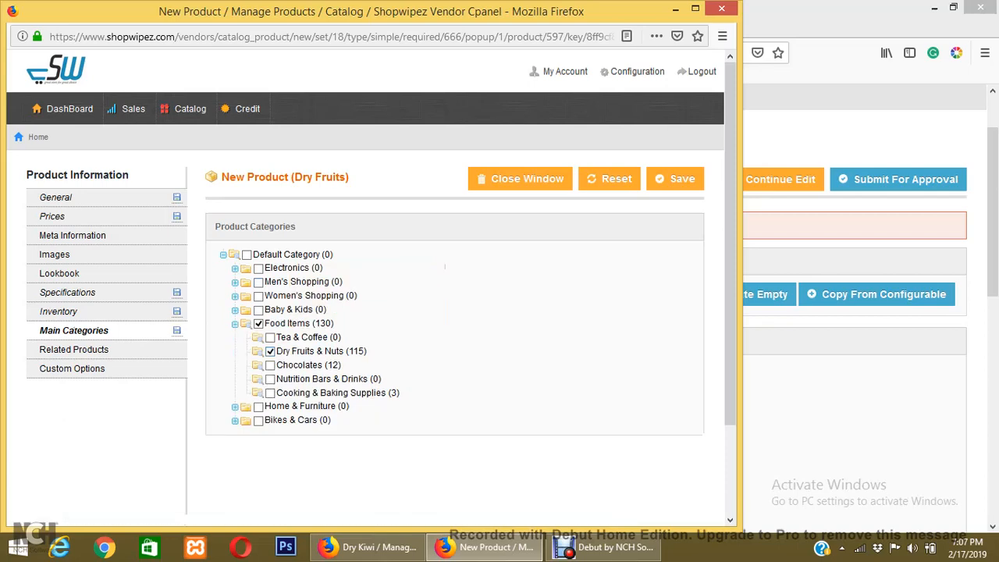
Mark the configurable Mabroom Saudi product as a related product and save the 1kg product
click(74, 350)
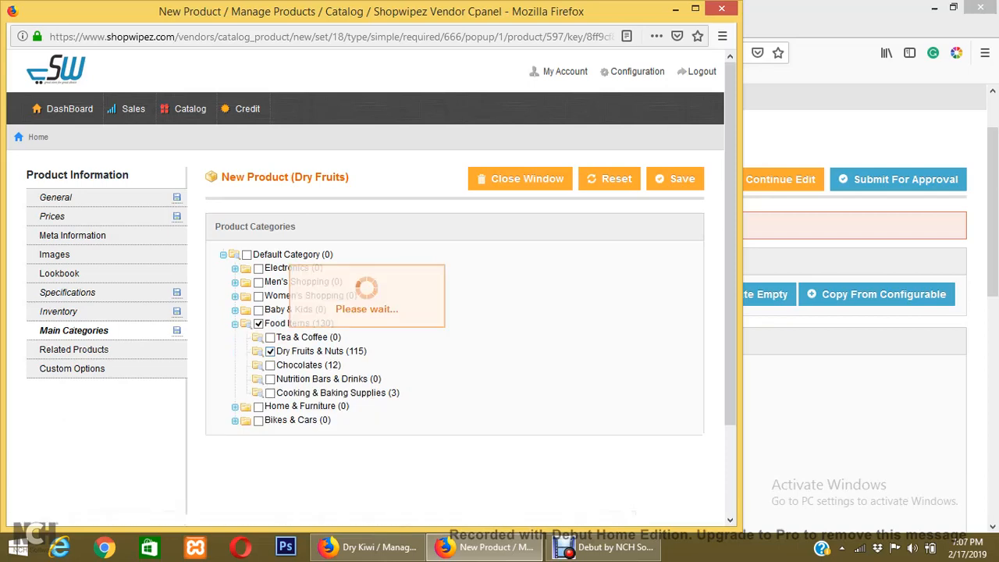
scroll(371, 312, down, 2)
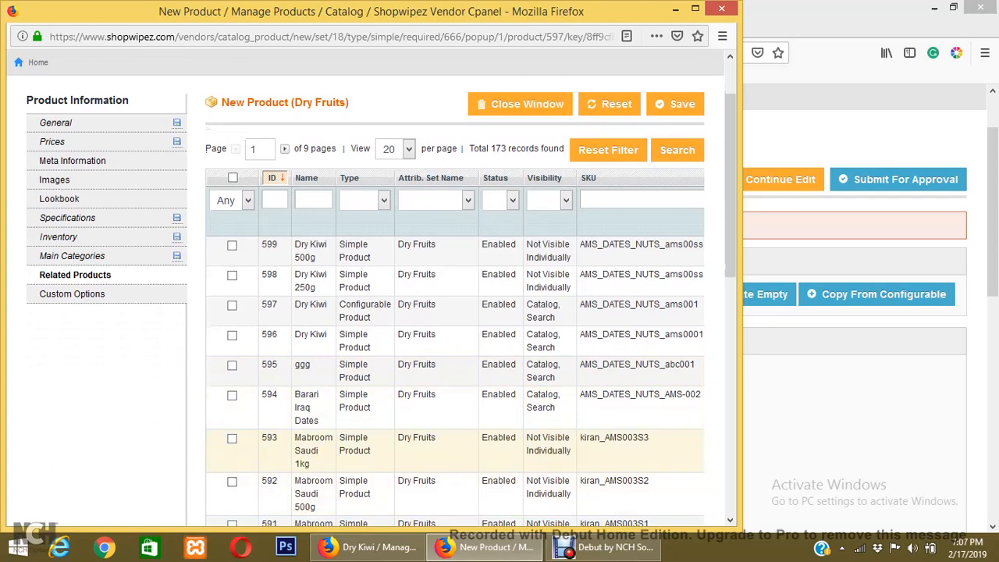
scroll(371, 451, down, 2)
click(232, 419)
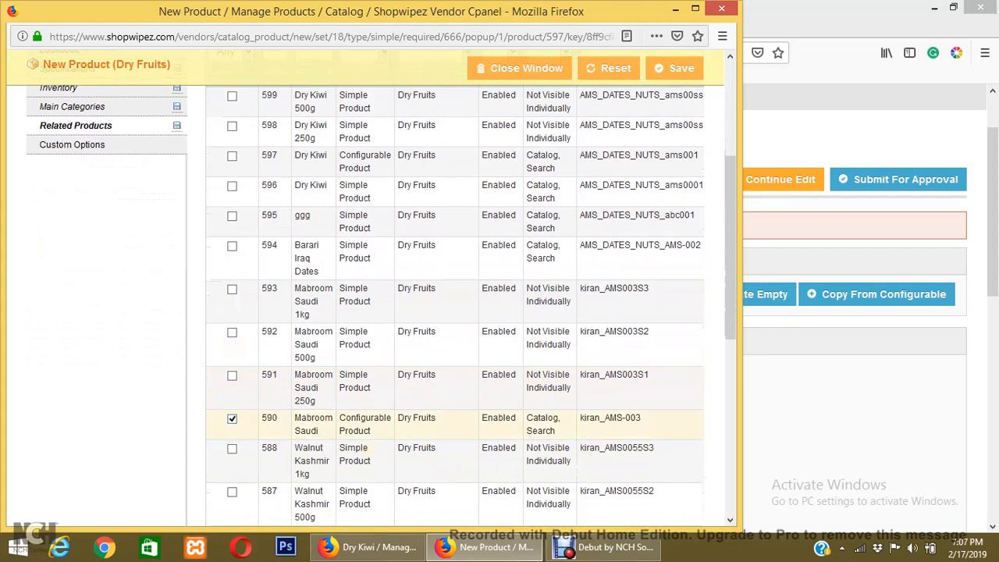
scroll(452, 312, down, 2)
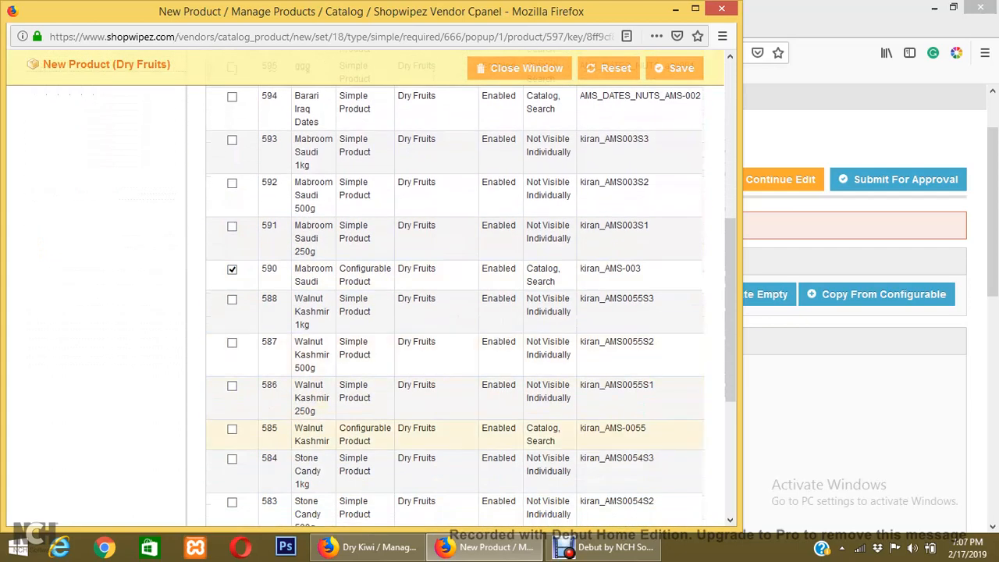
scroll(232, 429, up, 5)
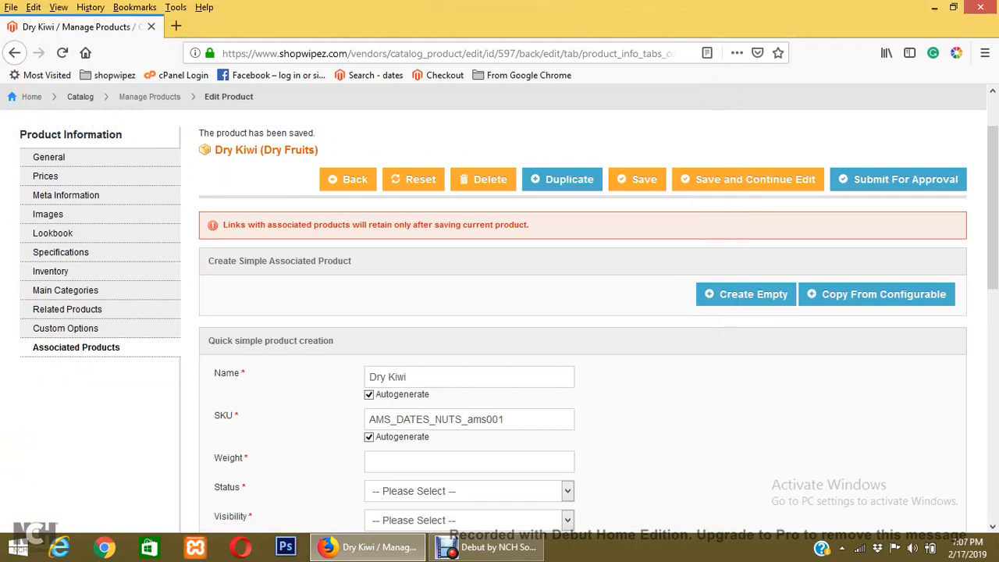
Set fixed Quantity option prices of 0 for 250 gm, 400 for 500 gm and 1200 for 1 kg, and save Dry Kiwi while continuing to edit
scroll(582, 351, down, 10)
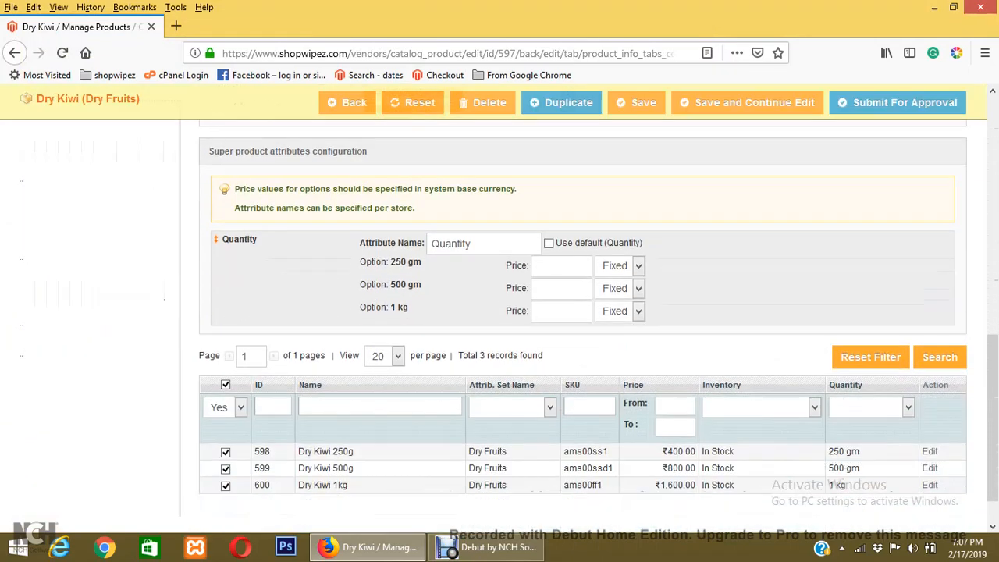
scroll(582, 313, up, 1)
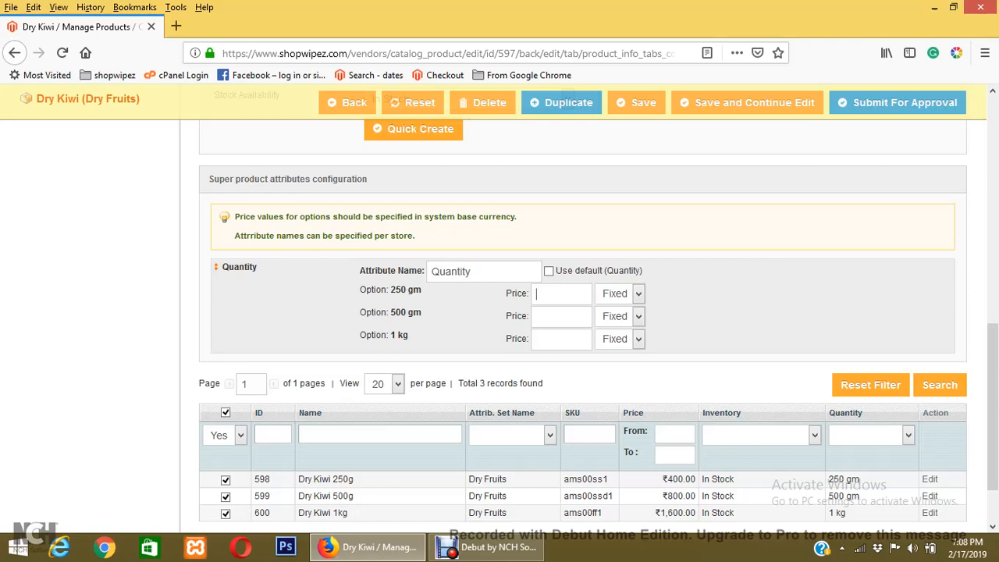
text(0)
text(4)
text(00)
click(556, 340)
text(1200)
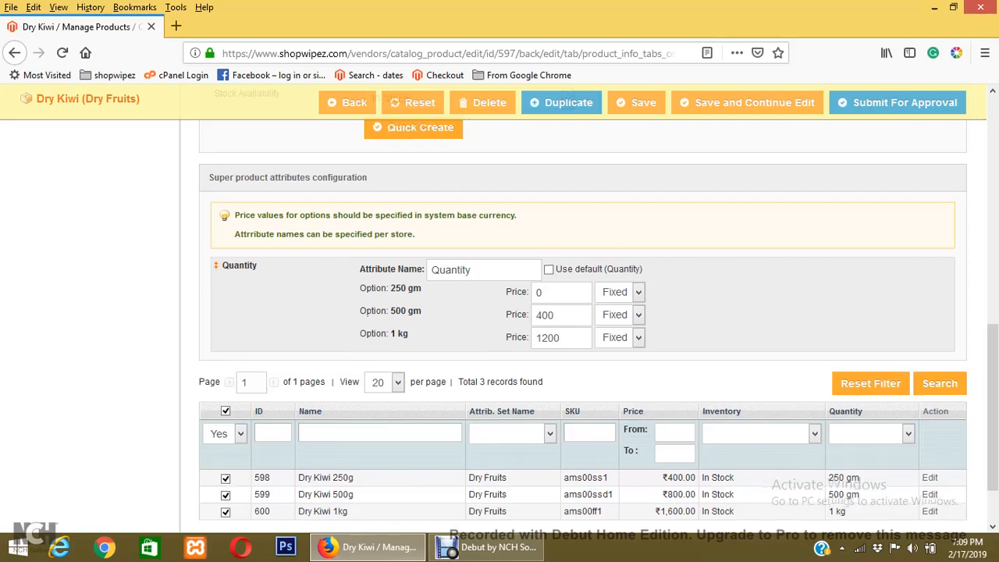
scroll(535, 318, down, 1)
scroll(535, 317, up, 5)
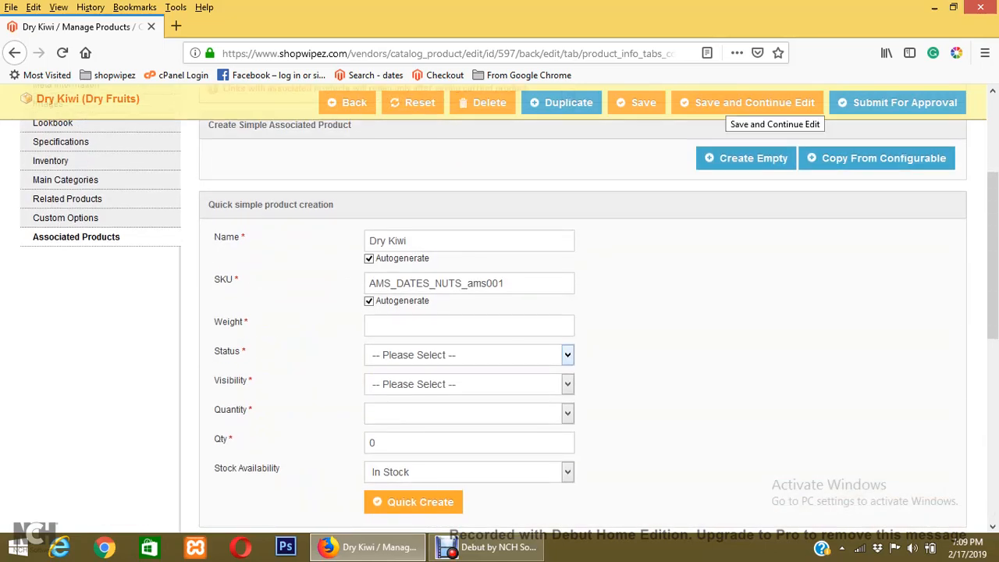
click(754, 102)
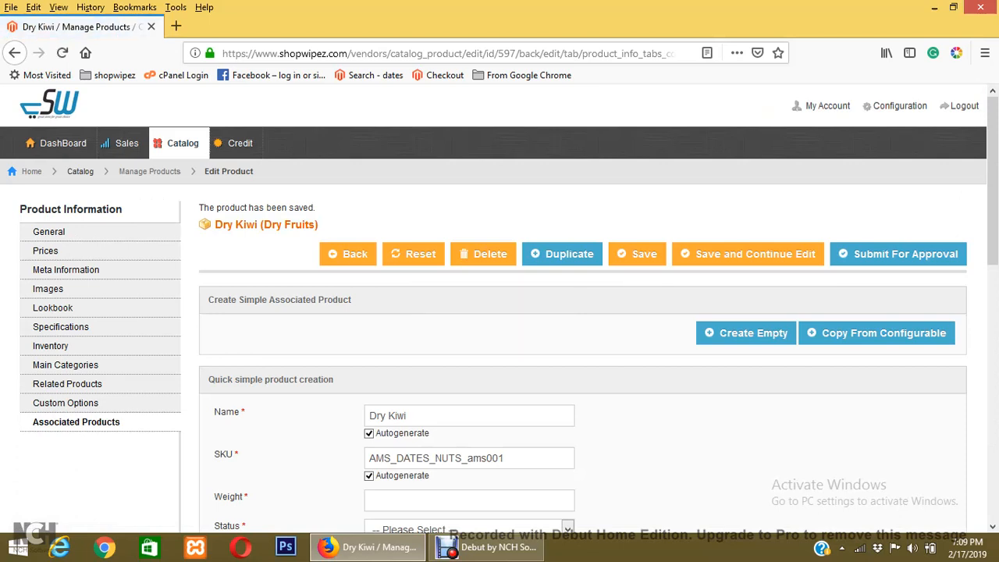
Open the catalog's Manage Products list
mouse_move(181, 143)
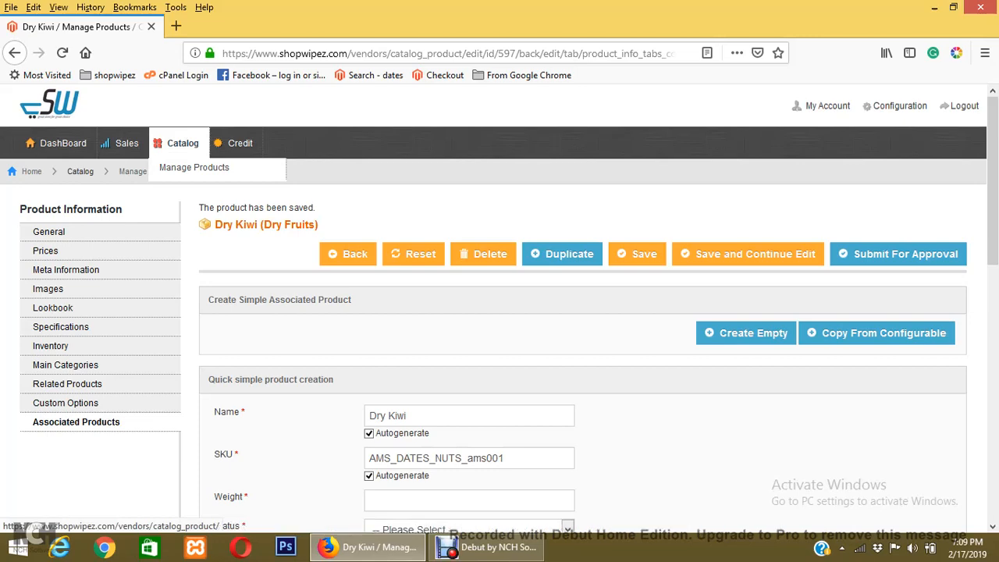
click(194, 168)
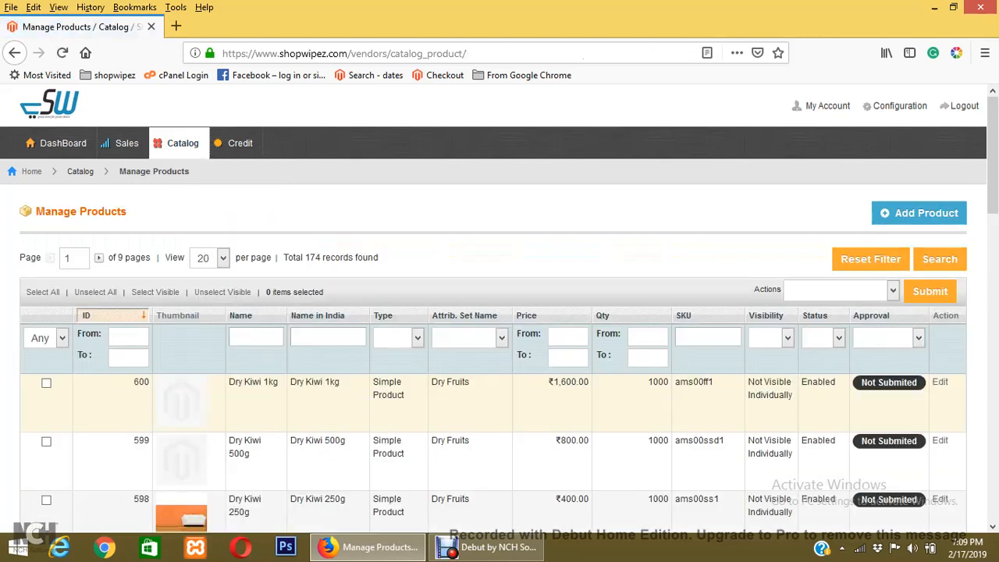
scroll(178, 390, down, 1)
scroll(178, 390, down, 2)
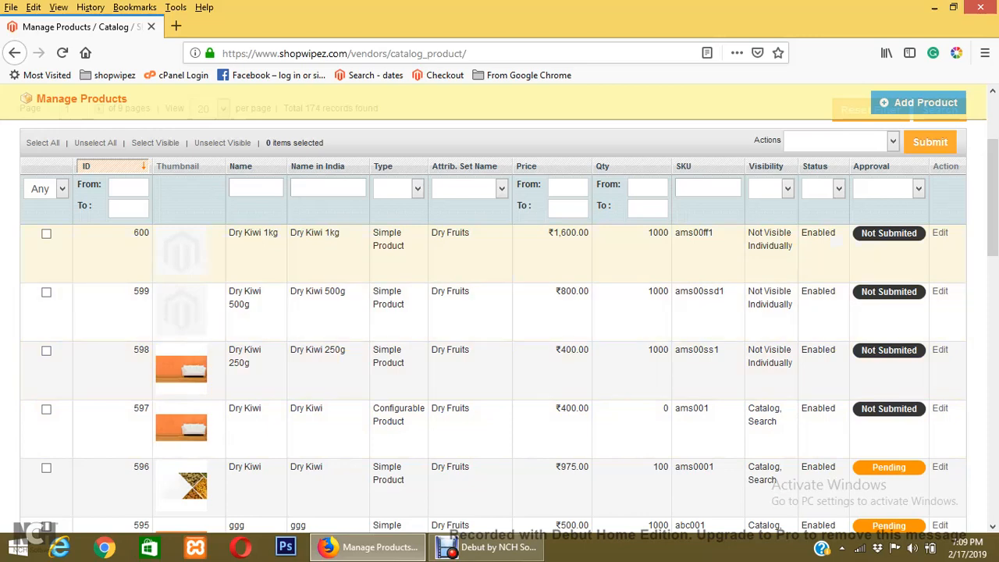
Submit the Dry Kiwi 1kg, 500g and 250g simple products together with the configurable Dry Kiwi for approval
click(46, 234)
click(46, 292)
click(47, 351)
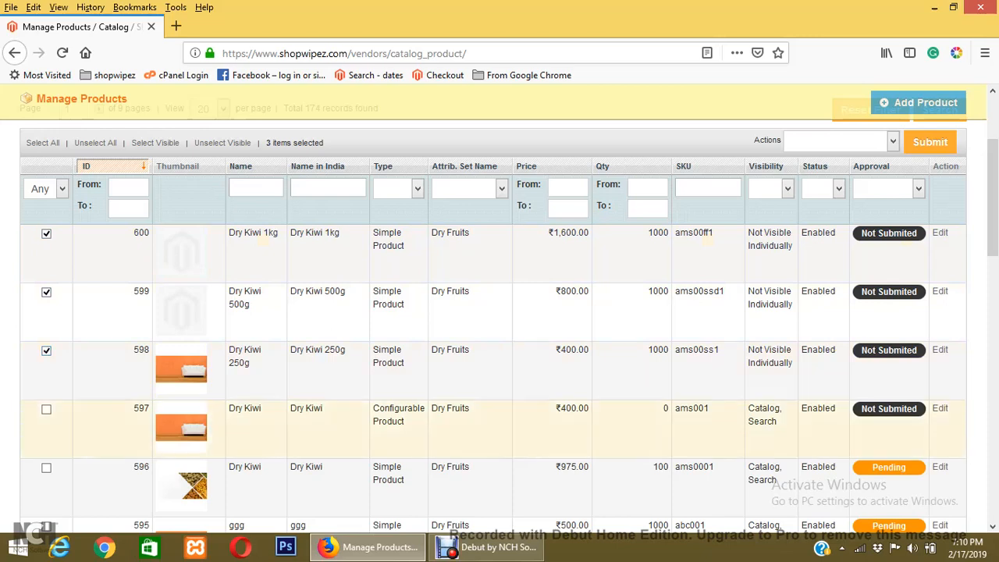
click(46, 409)
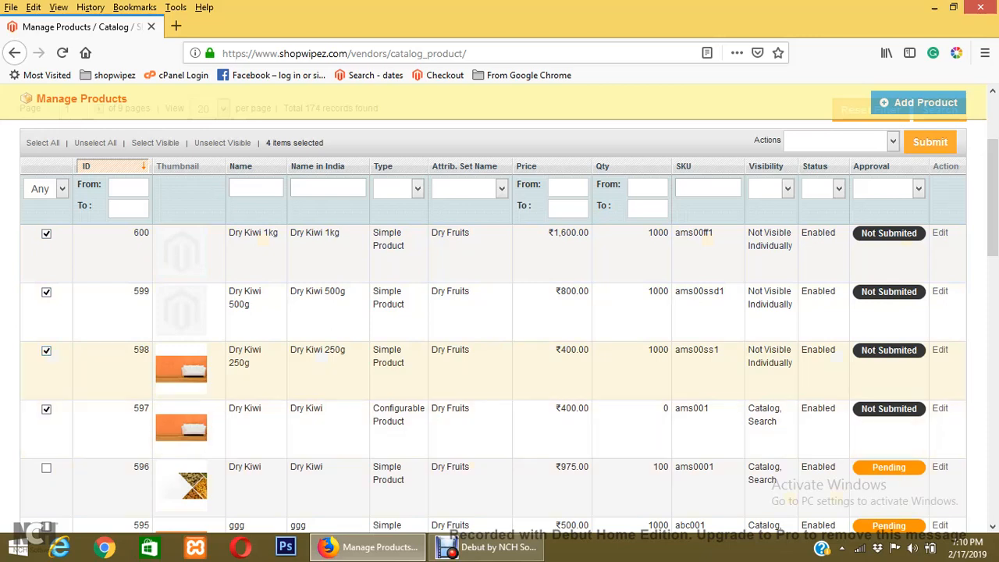
scroll(499, 320, up, 4)
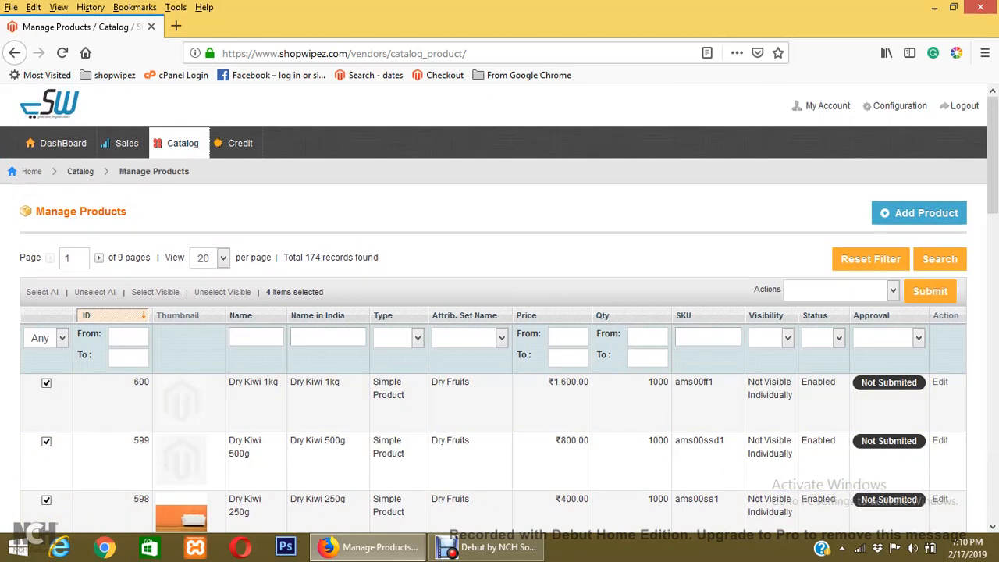
click(892, 290)
click(828, 358)
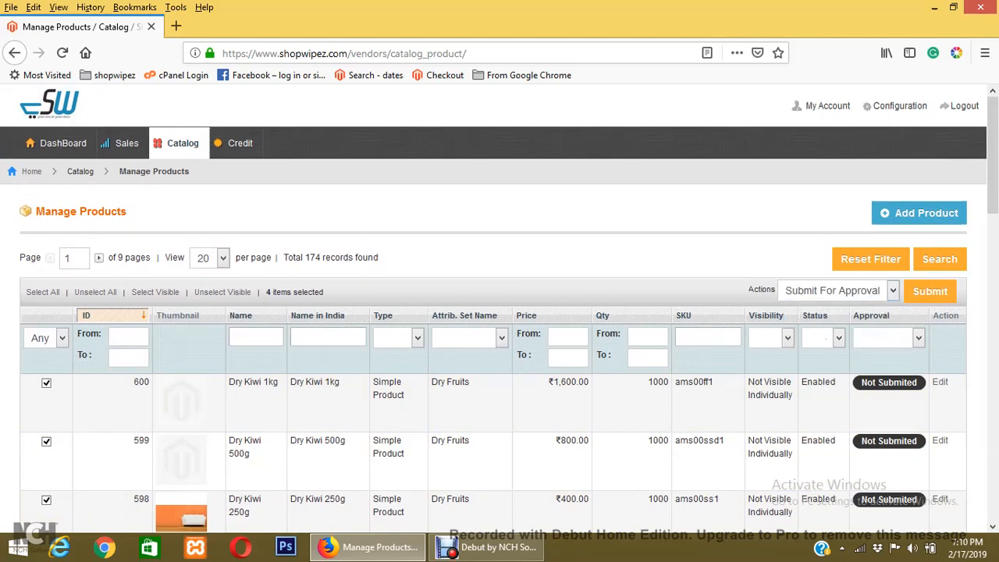
click(930, 291)
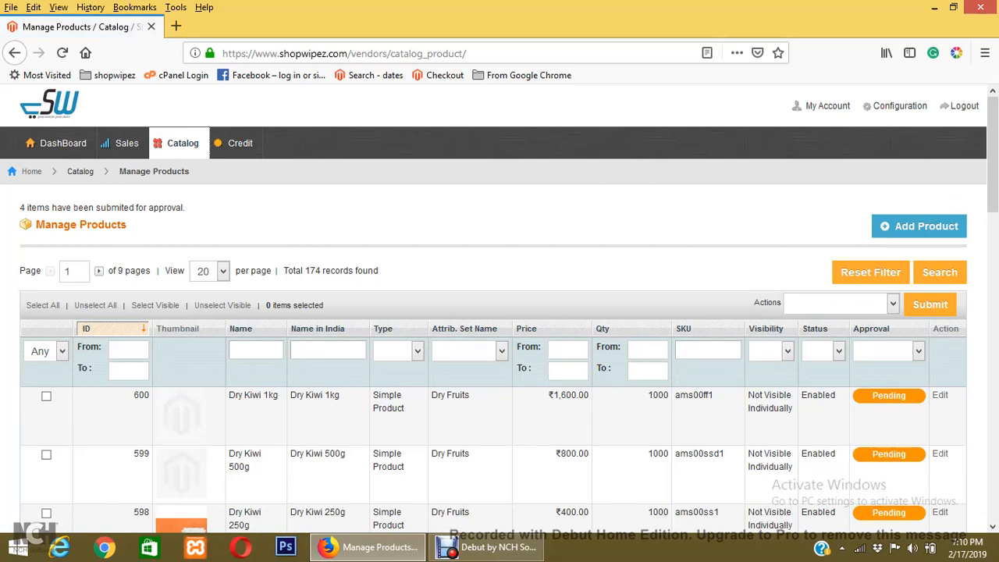
scroll(507, 320, down, 3)
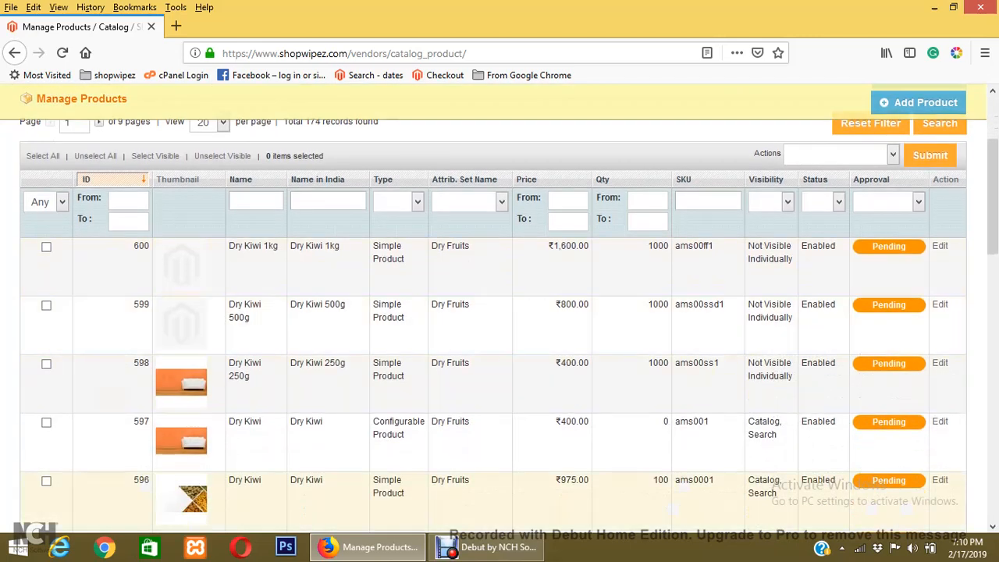